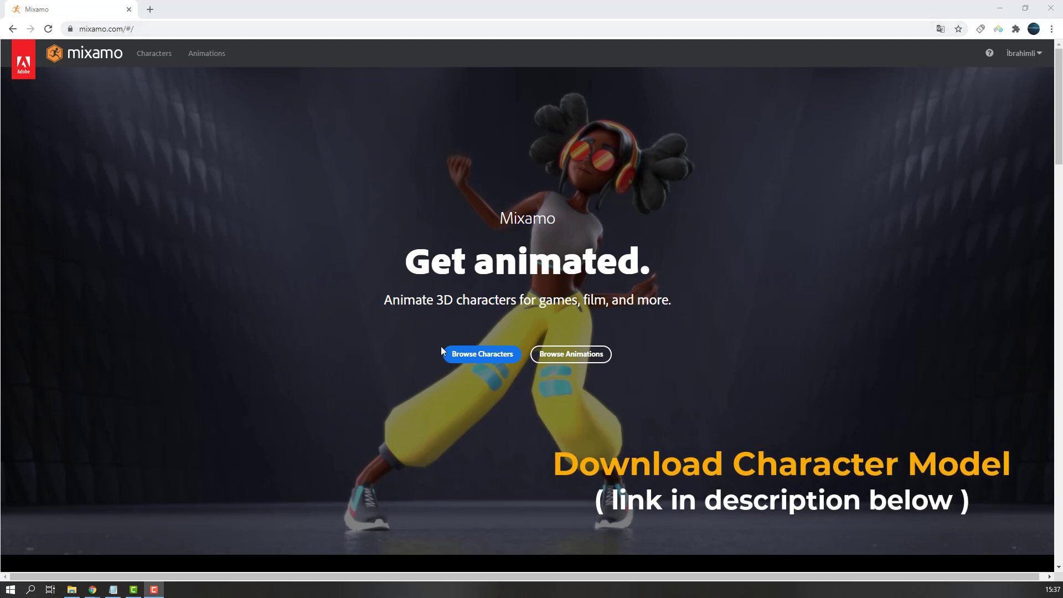
- Browse the character library and load James as the new character
{"action": "left_click", "coordinate": [470, 357]}
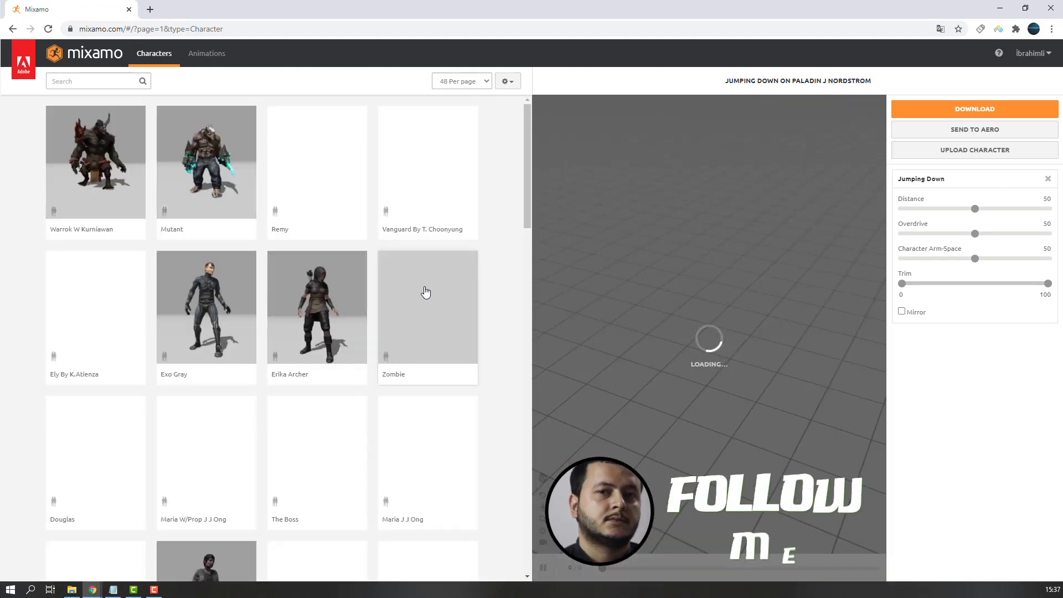
{"action": "scroll", "coordinate": [400, 310], "scroll_direction": "down", "scroll_amount": 10}
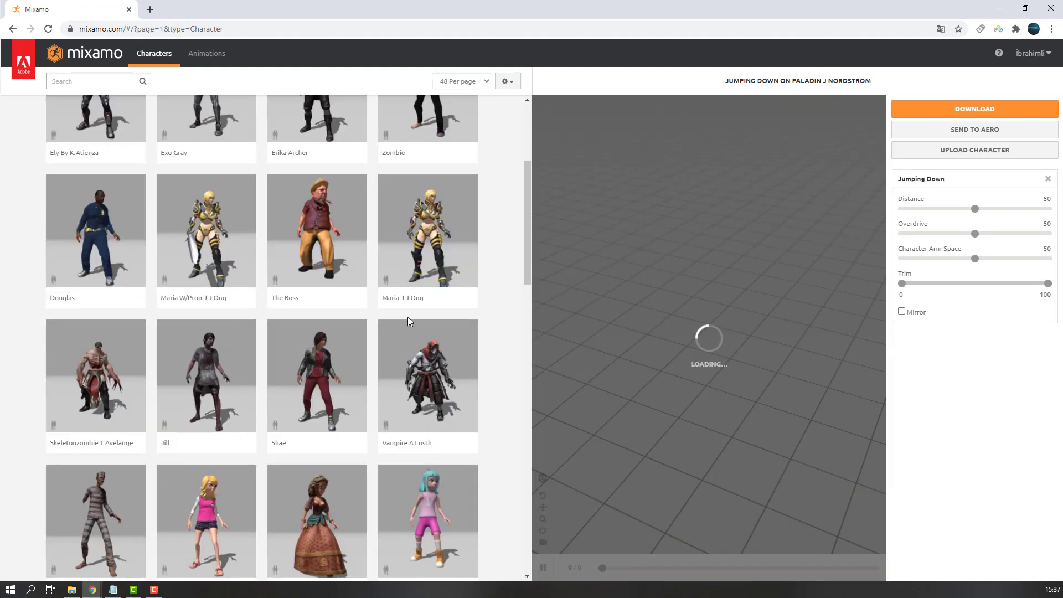
{"action": "scroll", "coordinate": [397, 328], "scroll_direction": "down", "scroll_amount": 7}
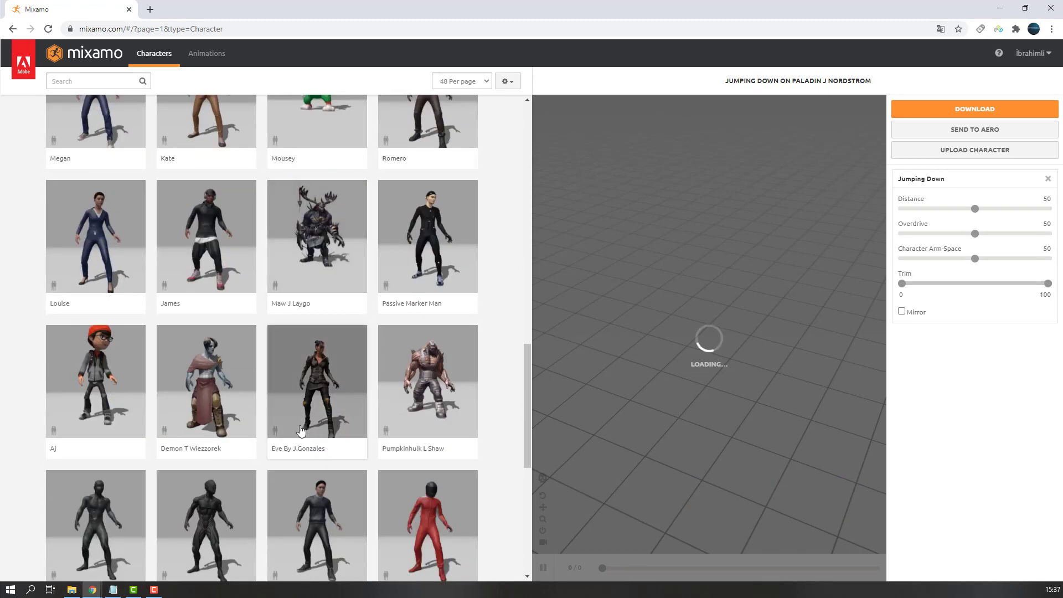
{"action": "left_click", "coordinate": [199, 266]}
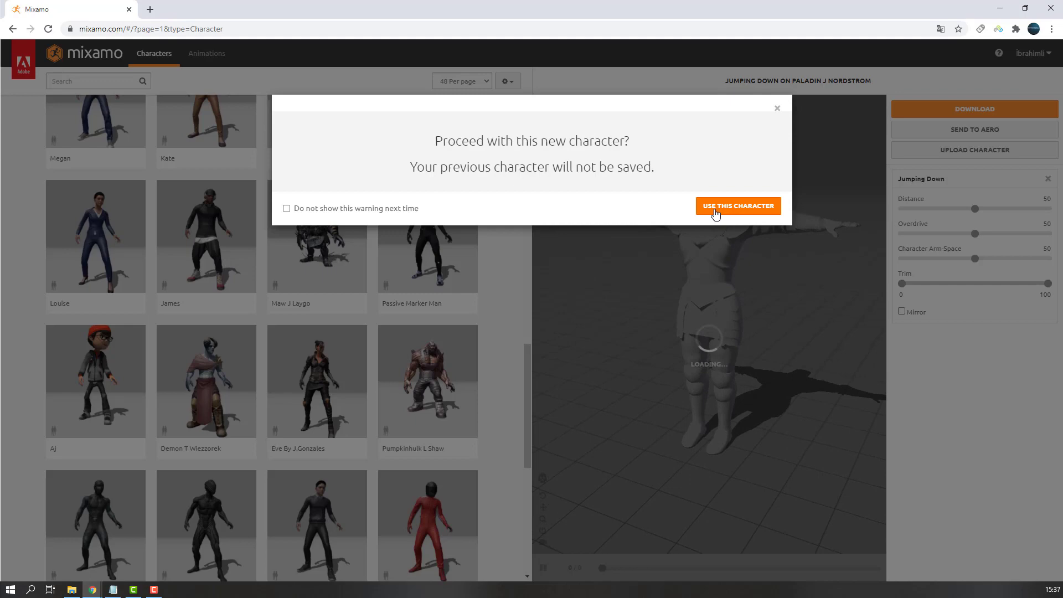
{"action": "left_click", "coordinate": [748, 210]}
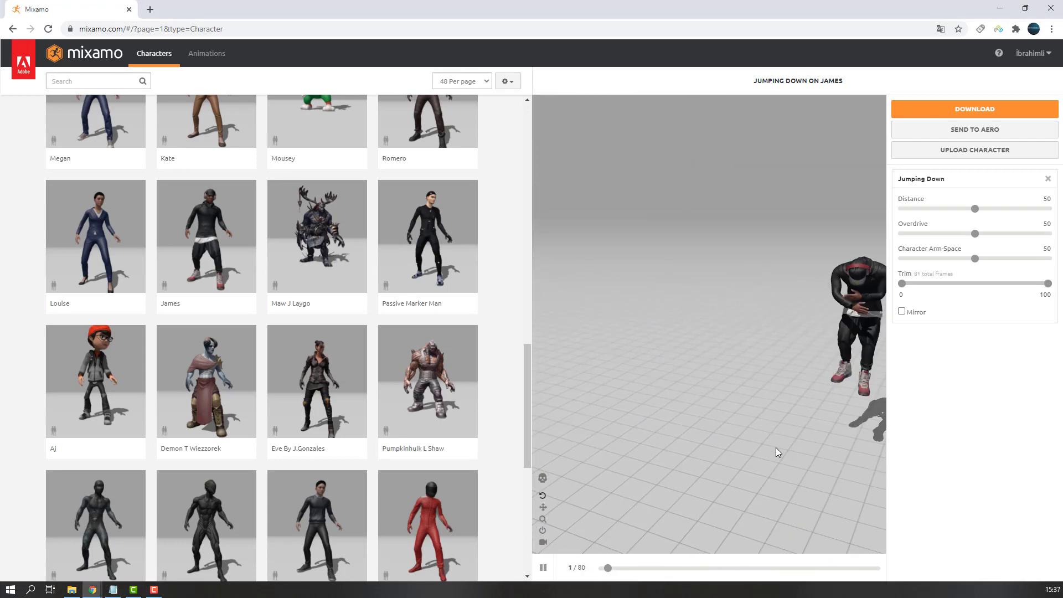
- Browse the animation library, apply the first Jumping Down animation to James and inspect the motion from several angles
{"action": "left_click", "coordinate": [206, 54]}
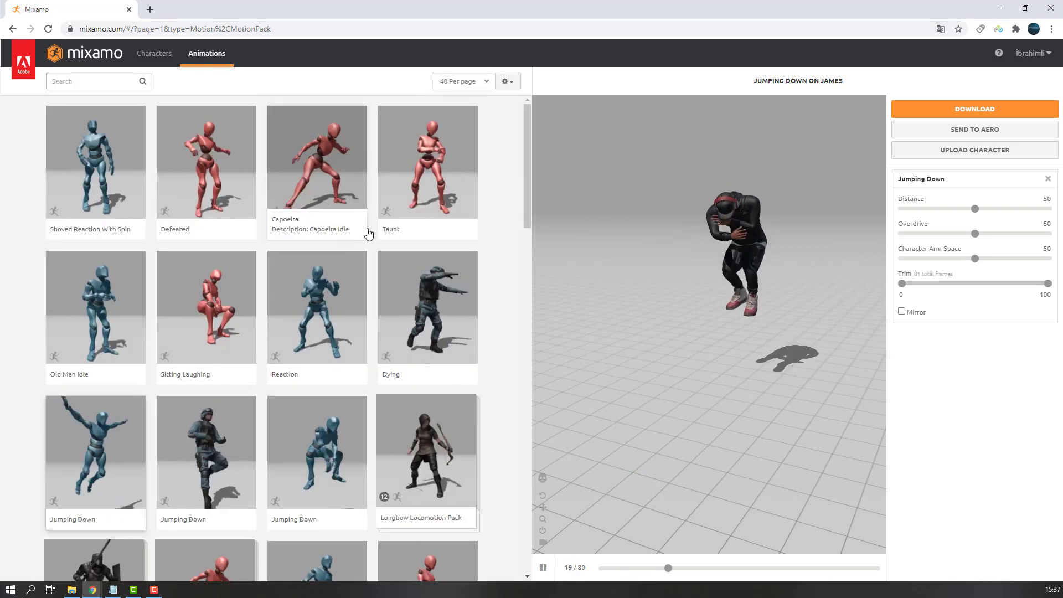
{"action": "scroll", "coordinate": [519, 160], "scroll_direction": "down", "scroll_amount": 3}
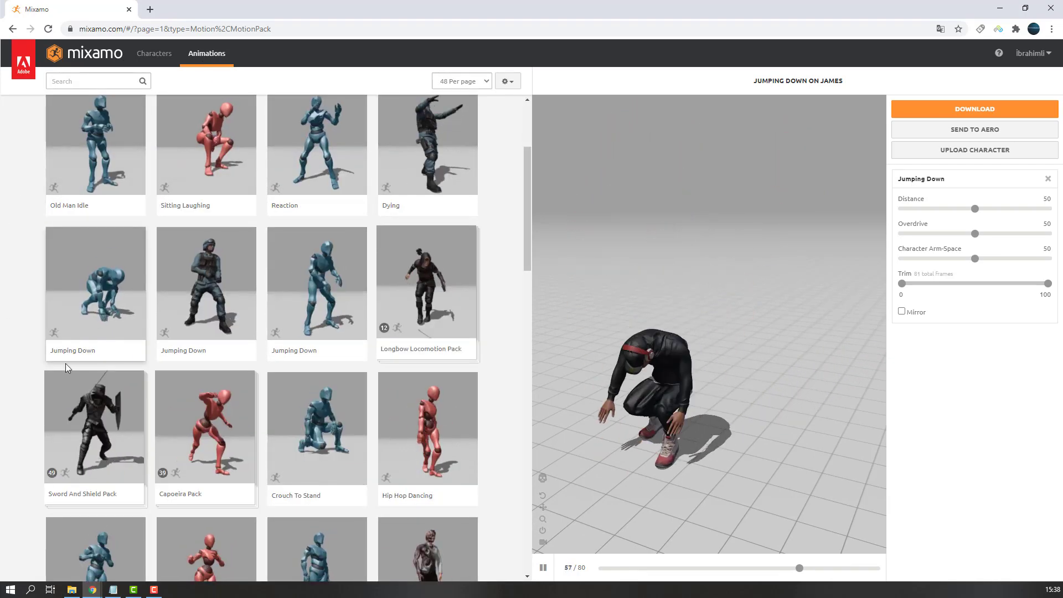
{"action": "scroll", "coordinate": [247, 361], "scroll_direction": "down", "scroll_amount": 7}
{"action": "scroll", "coordinate": [454, 343], "scroll_direction": "up", "scroll_amount": 9}
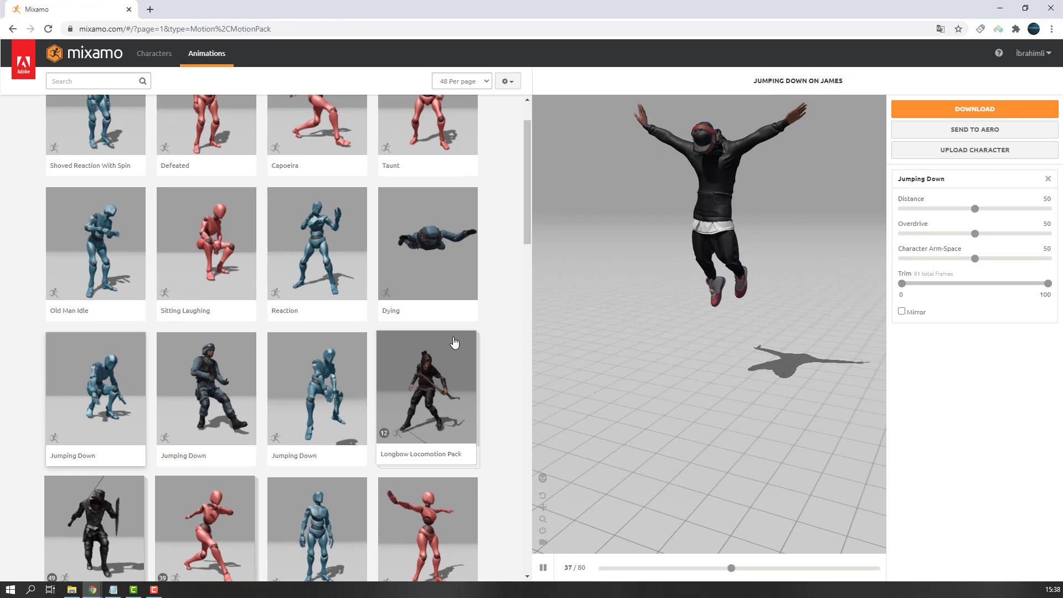
{"action": "scroll", "coordinate": [454, 342], "scroll_direction": "up", "scroll_amount": 1}
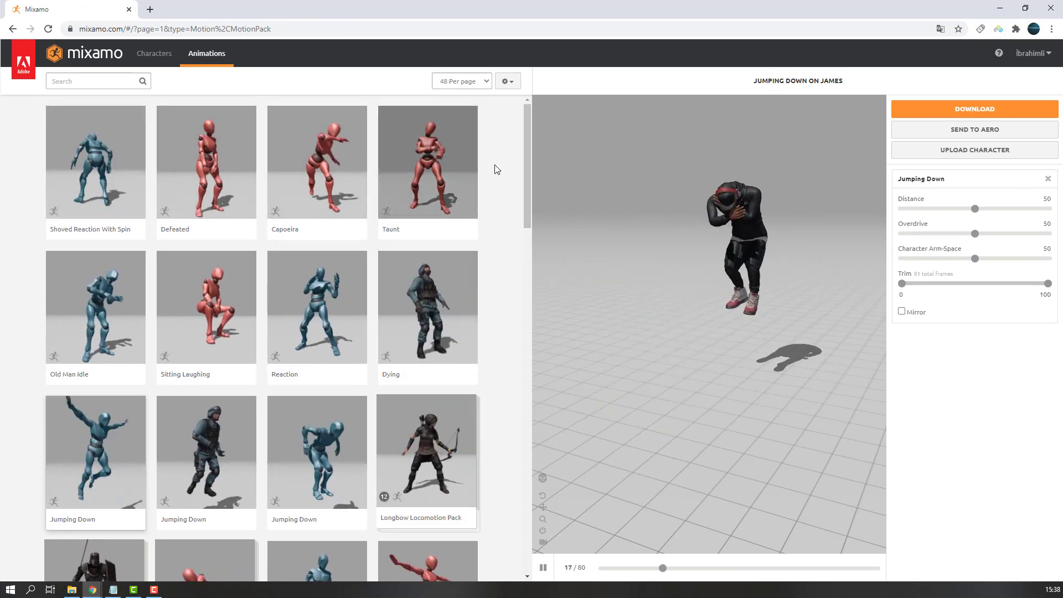
{"action": "scroll", "coordinate": [439, 367], "scroll_direction": "down", "scroll_amount": 2}
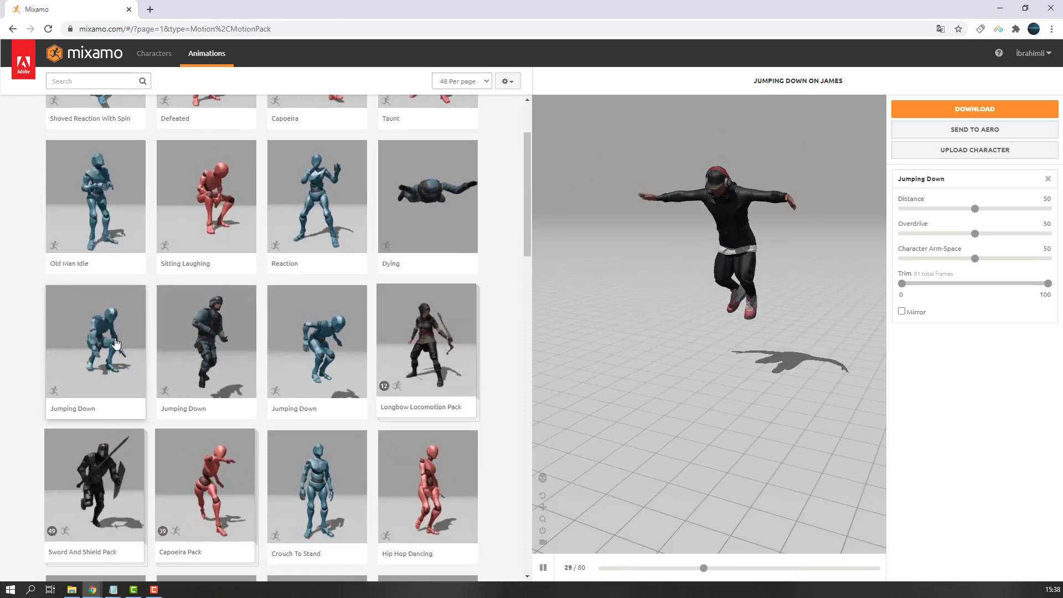
{"action": "left_click", "coordinate": [85, 354]}
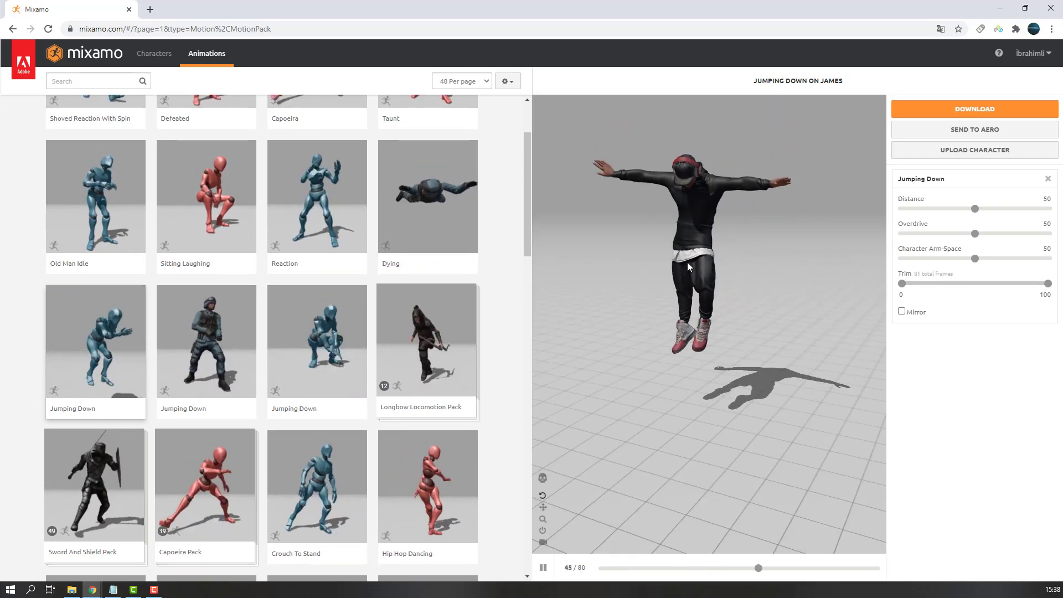
{"action": "left_click_drag", "start_coordinate": [687, 262], "coordinate": [649, 354]}
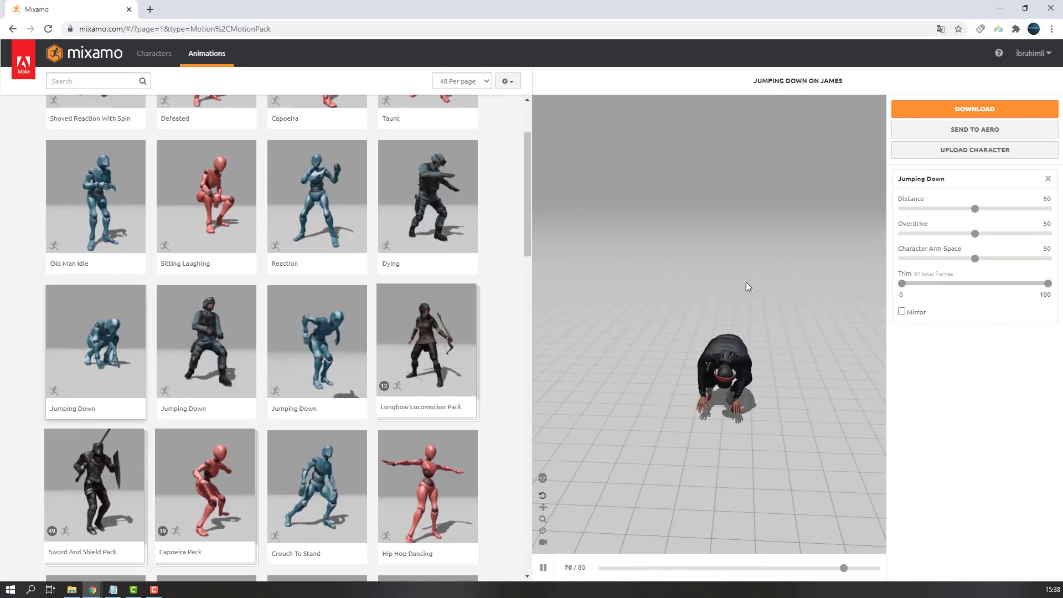
{"action": "left_click_drag", "start_coordinate": [745, 281], "coordinate": [680, 342]}
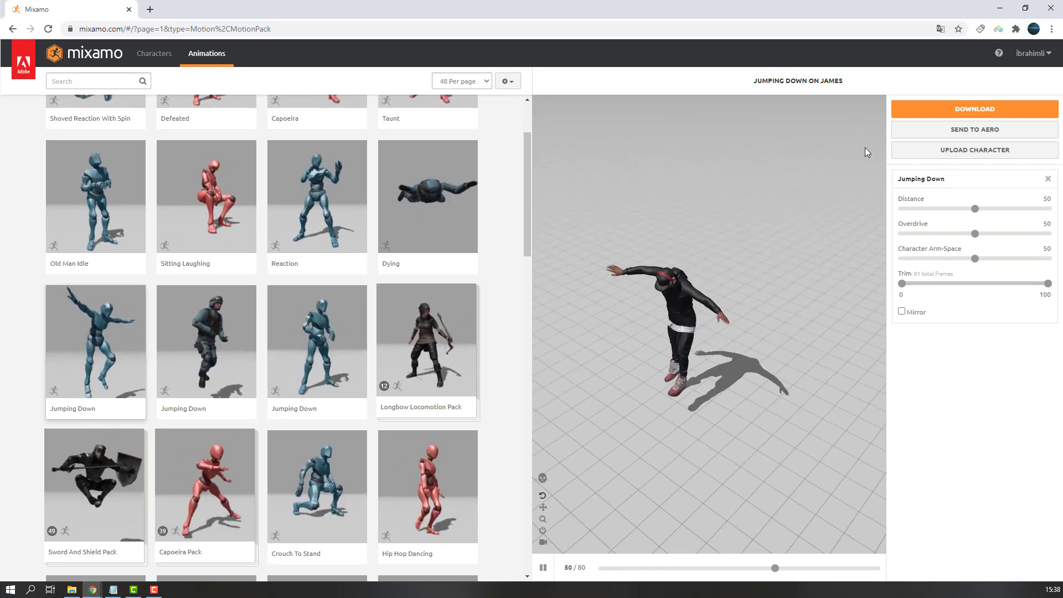
- Configure the download of the animated character as FBX(.fbx) with skin
{"action": "left_click", "coordinate": [974, 108]}
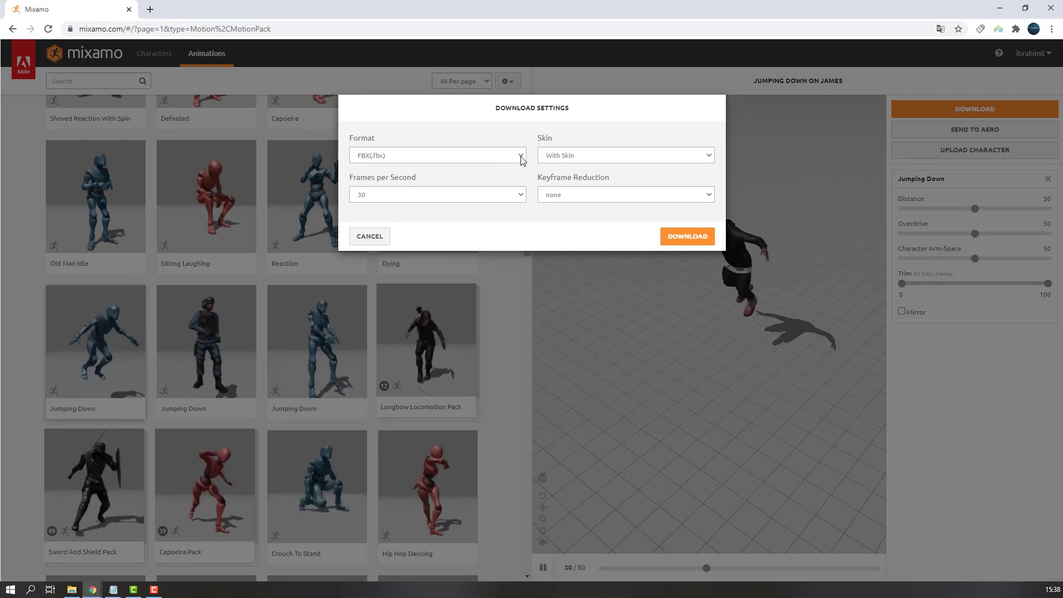
{"action": "left_click", "coordinate": [384, 157]}
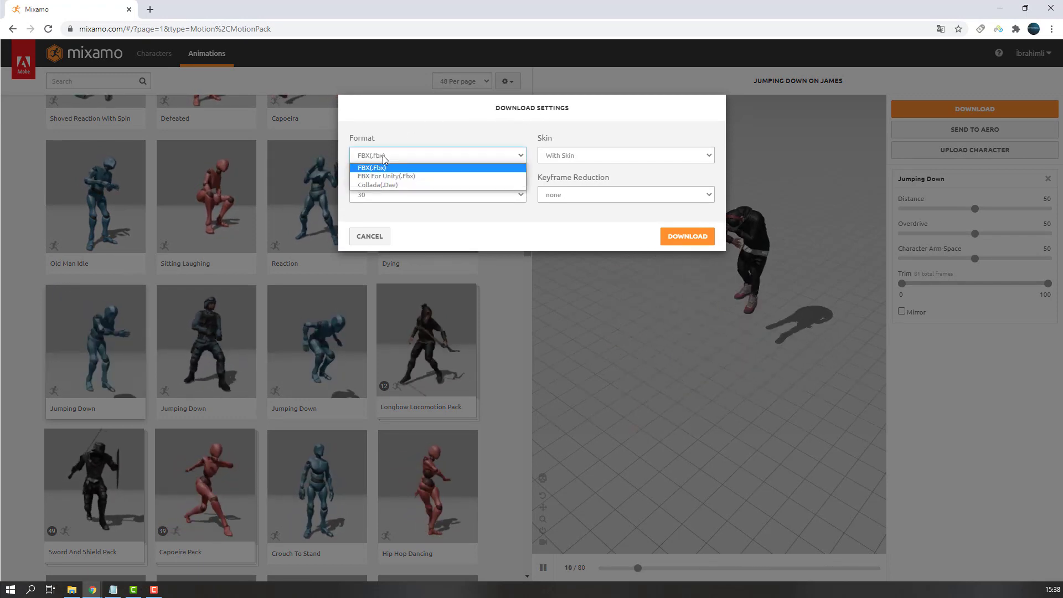
{"action": "left_click", "coordinate": [372, 168]}
{"action": "left_click", "coordinate": [569, 156]}
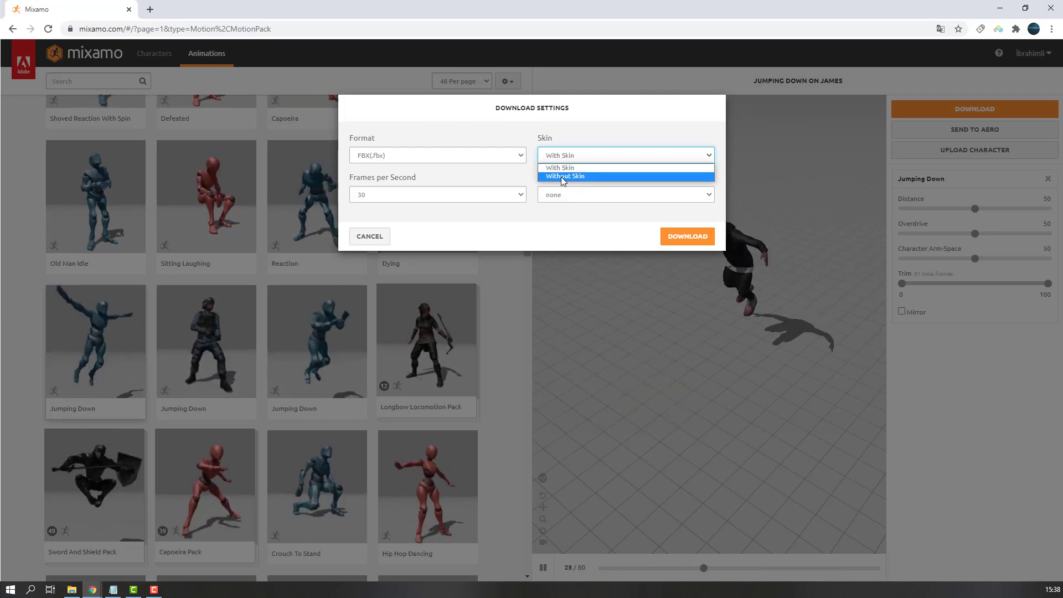
{"action": "left_click", "coordinate": [561, 177]}
{"action": "left_click", "coordinate": [570, 162]}
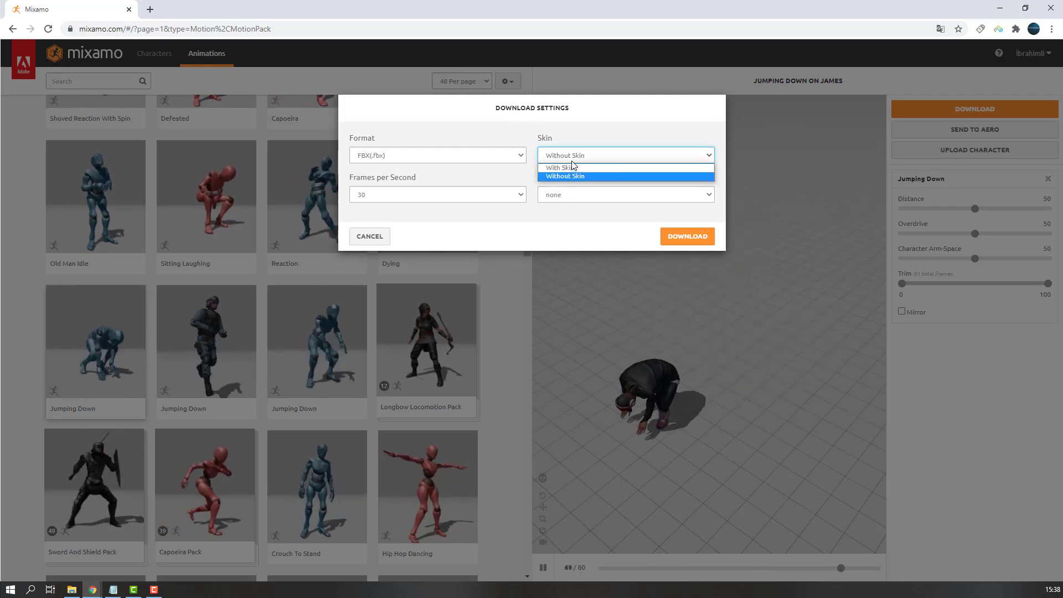
{"action": "left_click", "coordinate": [543, 168]}
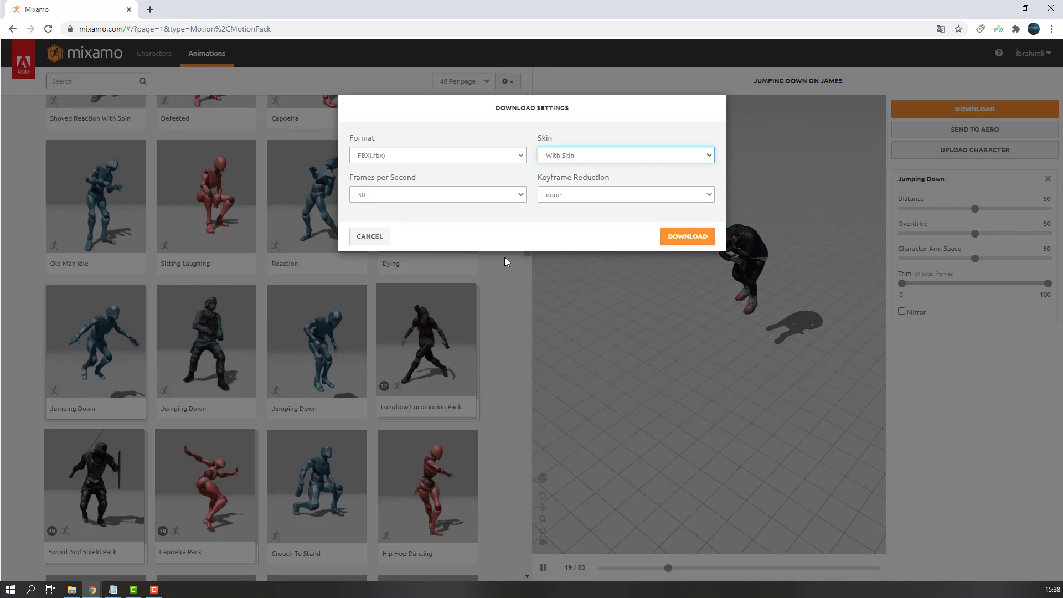
- Set 30 frames per second and no keyframe reduction, and download the animated character
{"action": "left_click", "coordinate": [374, 199]}
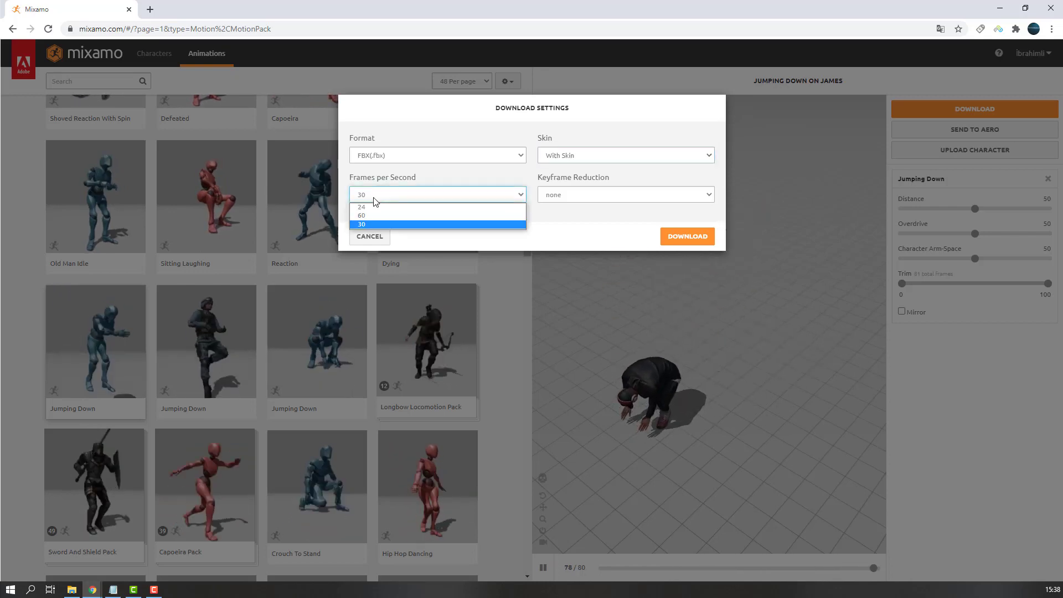
{"action": "left_click", "coordinate": [377, 224]}
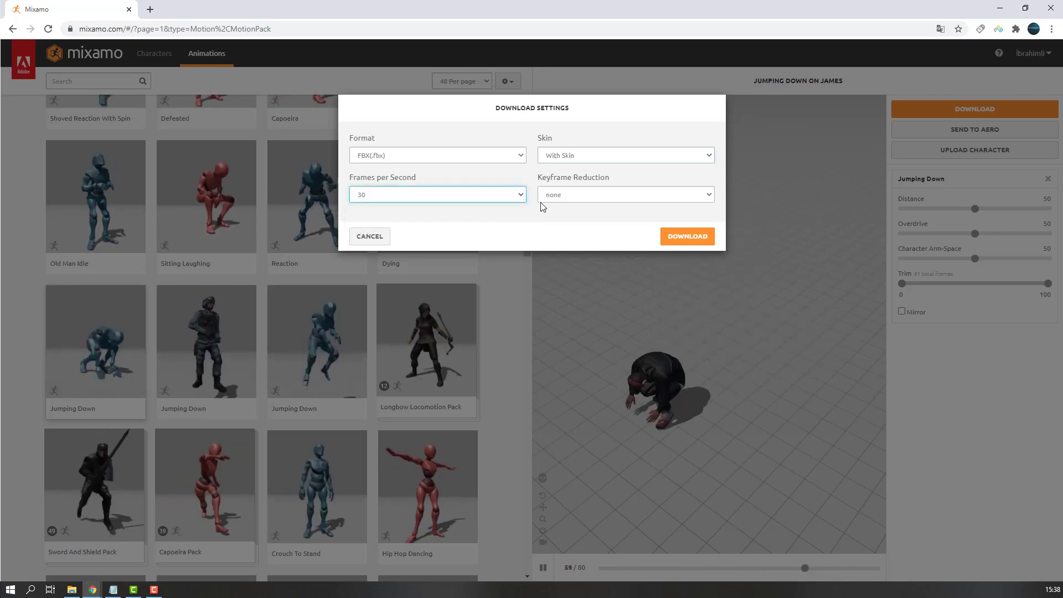
{"action": "left_click", "coordinate": [584, 197]}
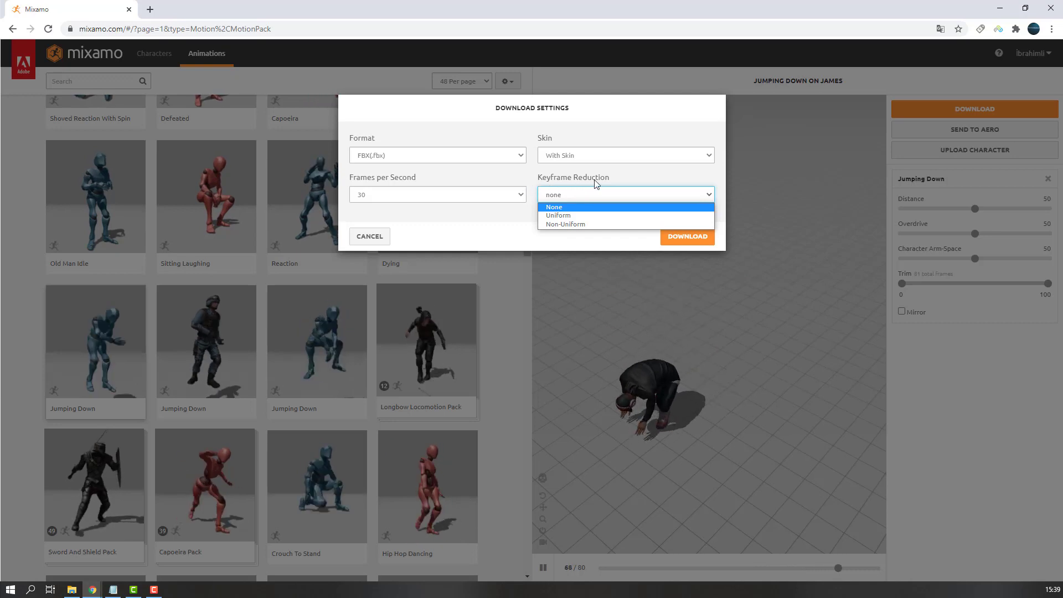
{"action": "left_click", "coordinate": [572, 206]}
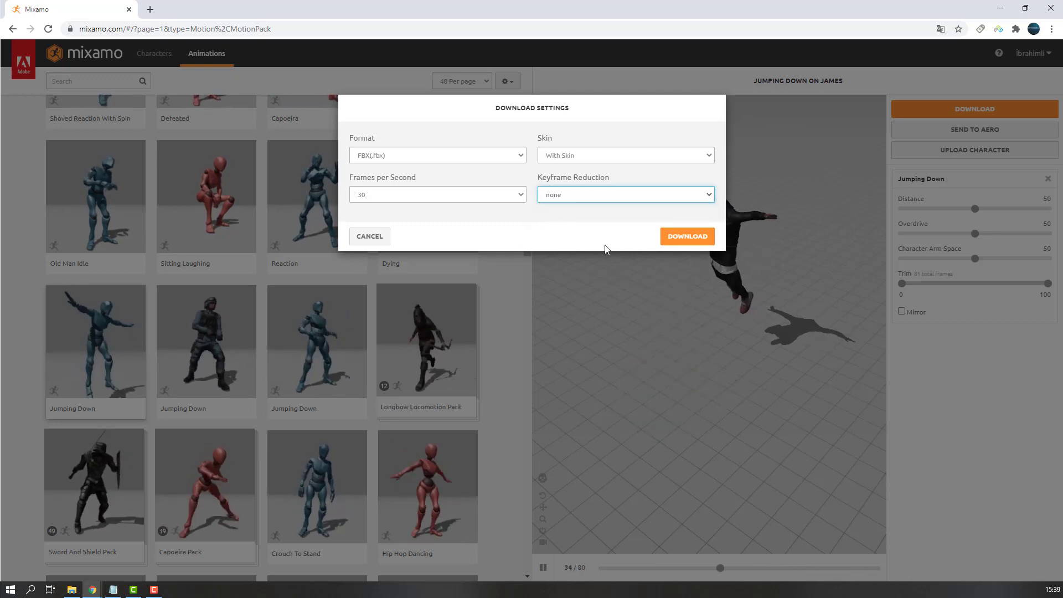
{"action": "left_click", "coordinate": [680, 237]}
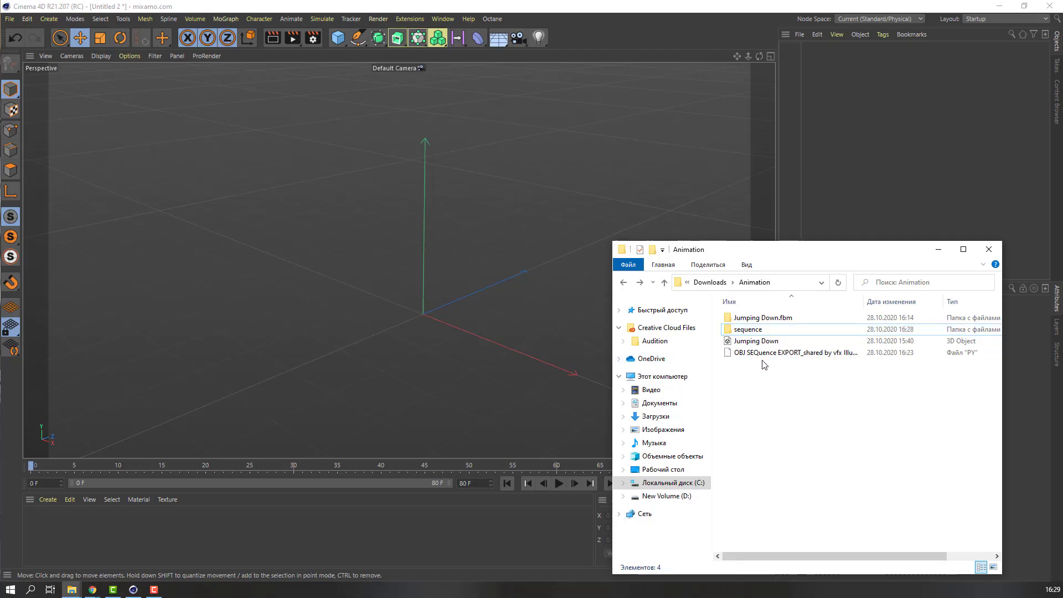
- In Cinema 4D, import the Jumping Down FBX file from the Animation folder with the default import settings
{"action": "left_click", "coordinate": [756, 341]}
{"action": "left_click_drag", "start_coordinate": [756, 340], "coordinate": [400, 266]}
{"action": "left_click", "coordinate": [552, 335]}
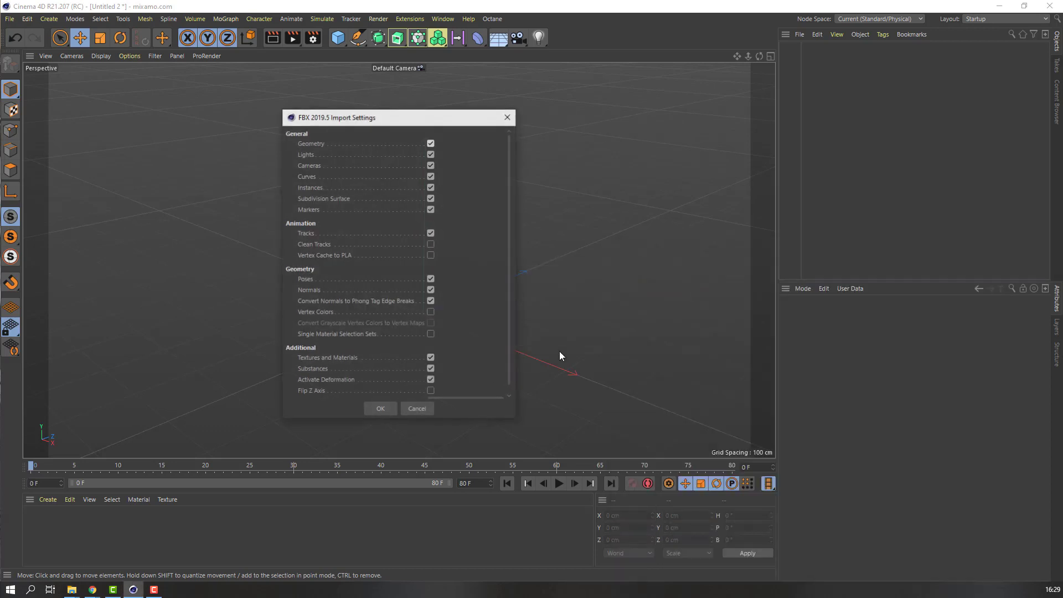
{"action": "left_click", "coordinate": [382, 409]}
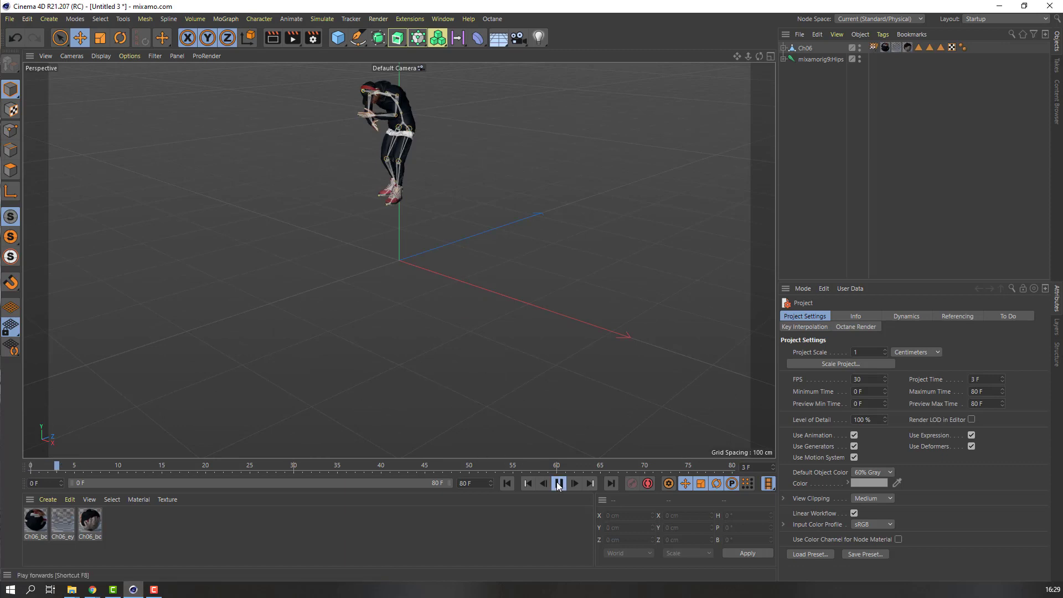
{"action": "left_click_drag", "start_coordinate": [414, 282], "coordinate": [573, 451]}
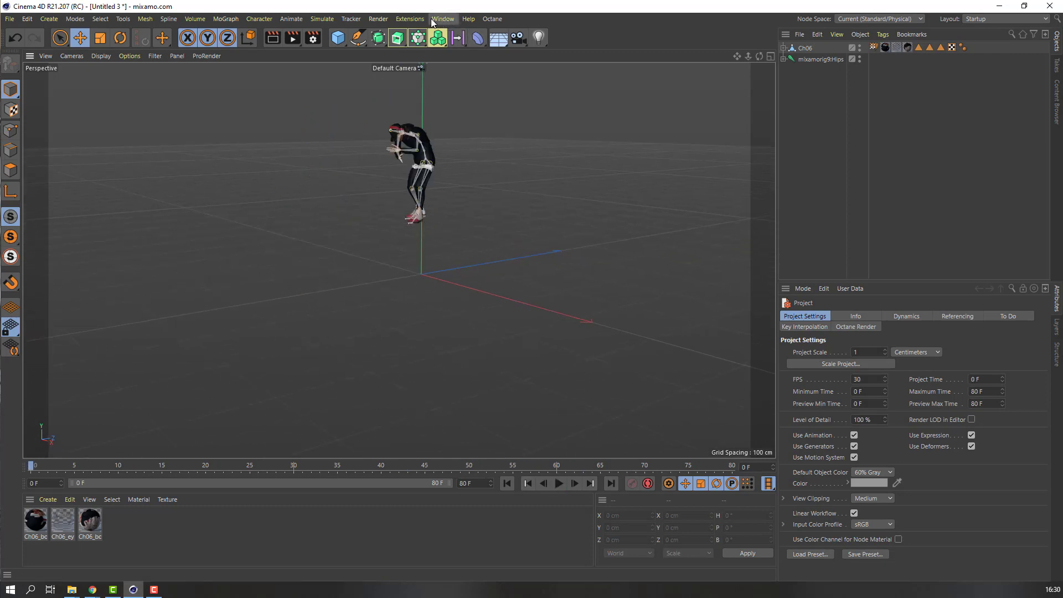
- Load the OBJ SEQuence EXPORT .py script from the Animation folder into the Script Manager
{"action": "left_click", "coordinate": [402, 21]}
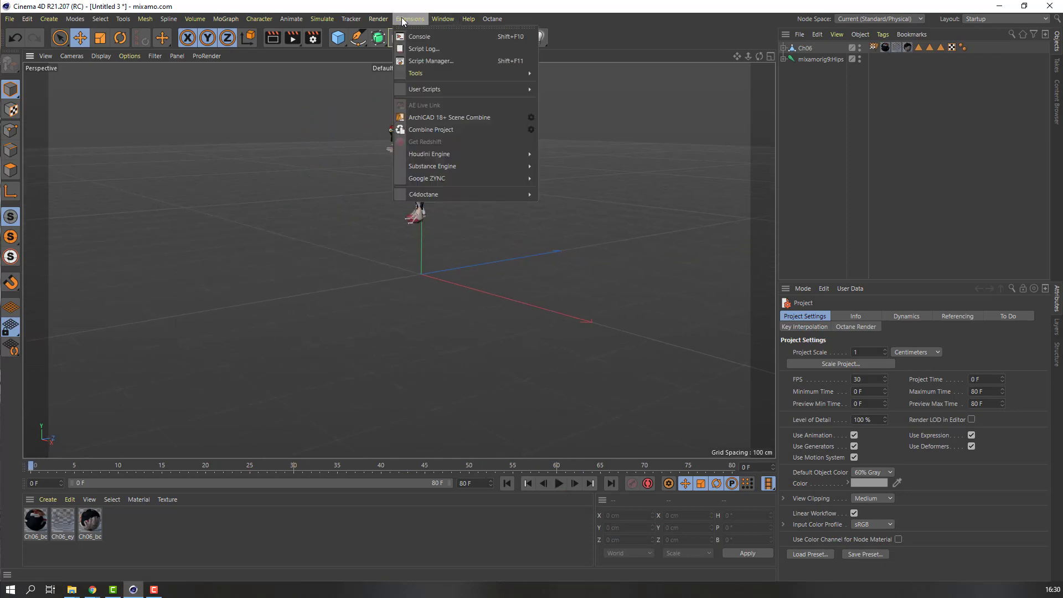
{"action": "left_click", "coordinate": [451, 66]}
{"action": "left_click", "coordinate": [345, 116]}
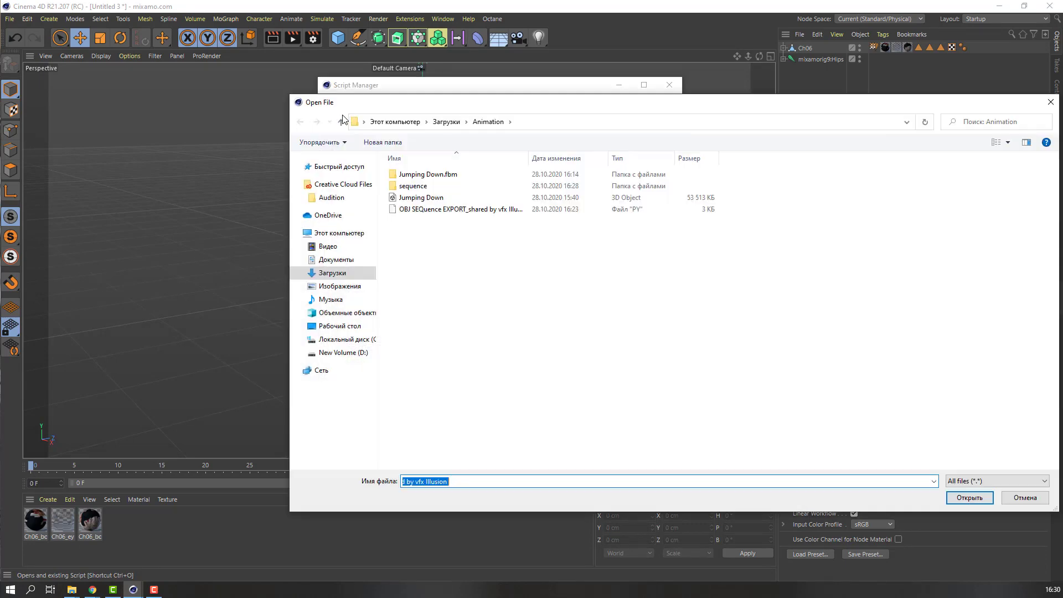
{"action": "left_click", "coordinate": [450, 210]}
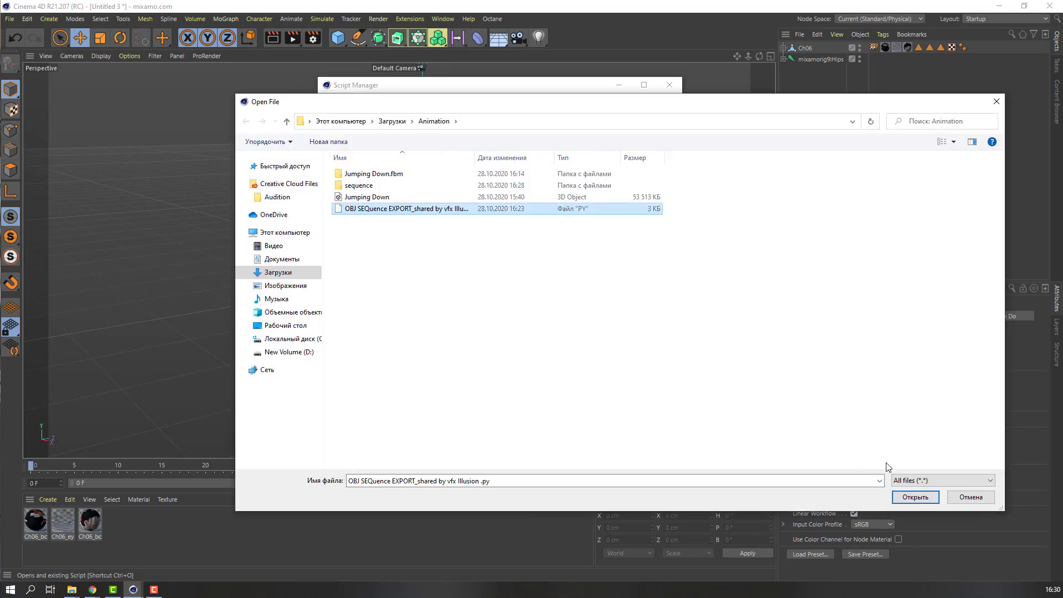
{"action": "left_click", "coordinate": [915, 497]}
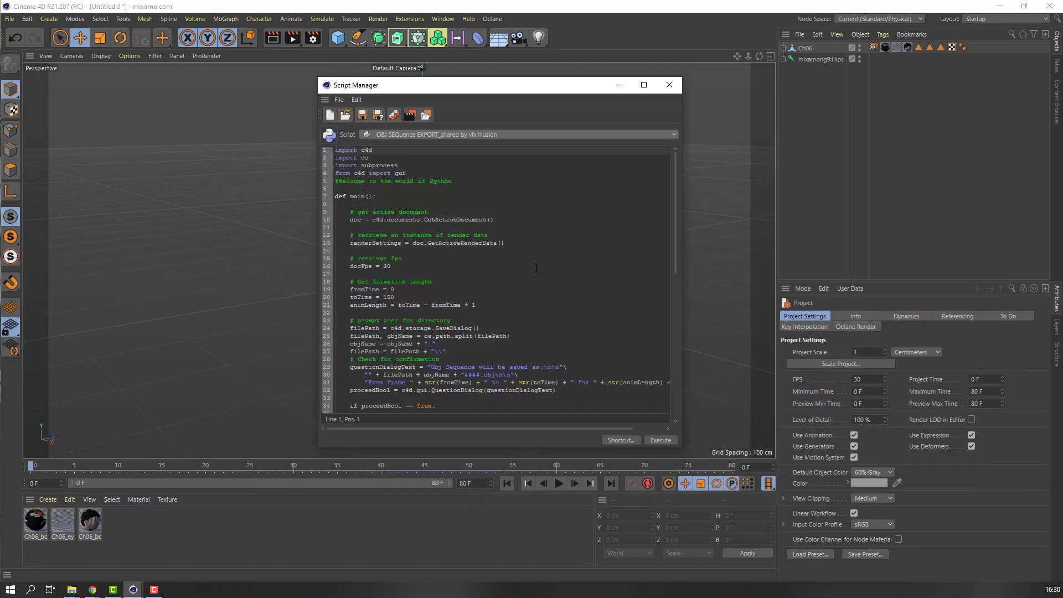
- Set the export script's toTime value to 80
{"action": "scroll", "coordinate": [459, 256], "scroll_direction": "down", "scroll_amount": 3}
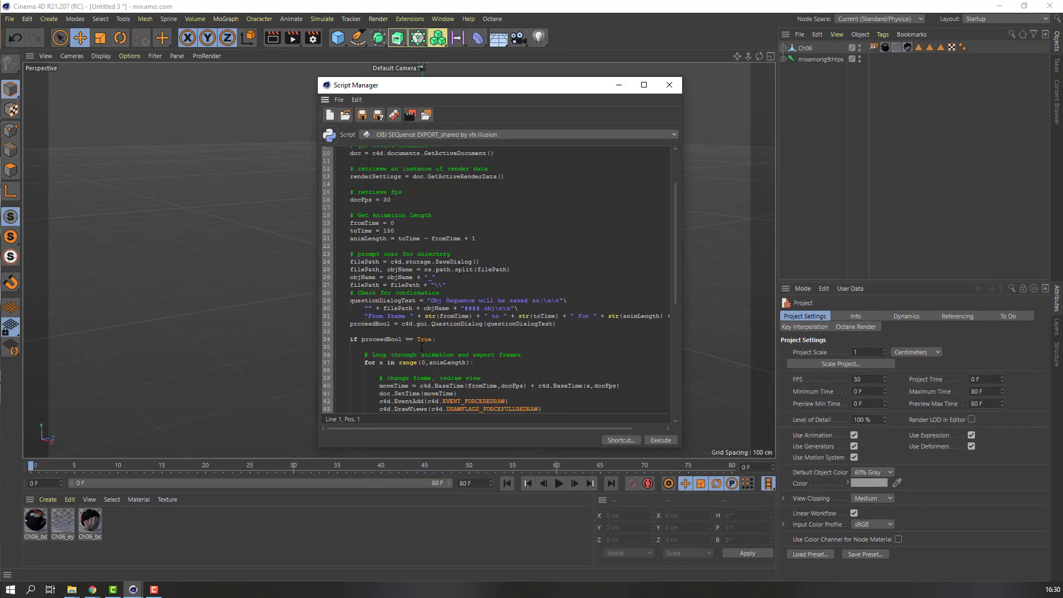
{"action": "scroll", "coordinate": [392, 288], "scroll_direction": "up", "scroll_amount": 3}
{"action": "left_click", "coordinate": [398, 289]}
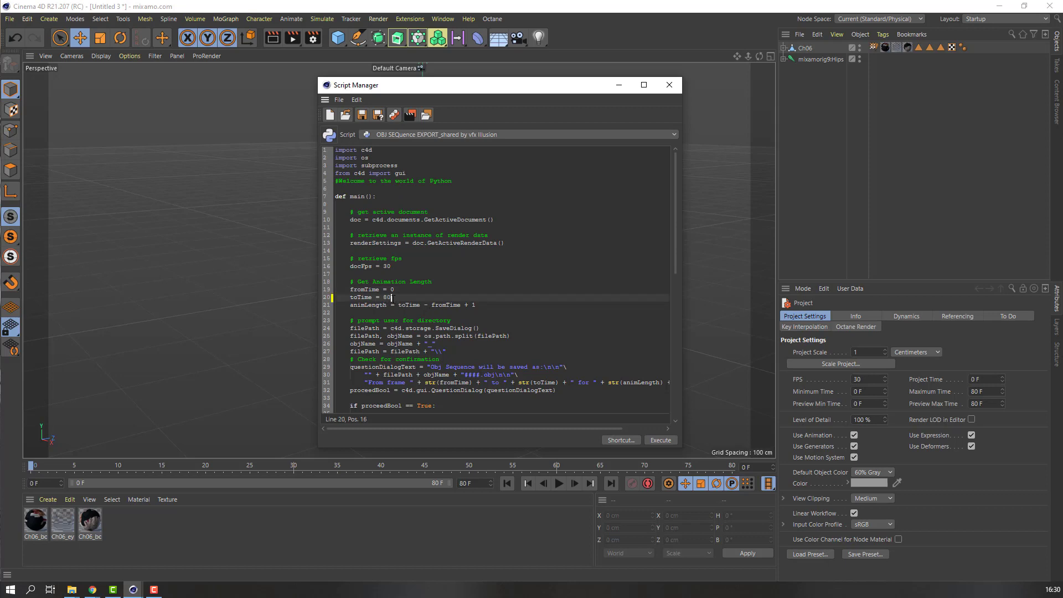
{"action": "left_click", "coordinate": [393, 266]}
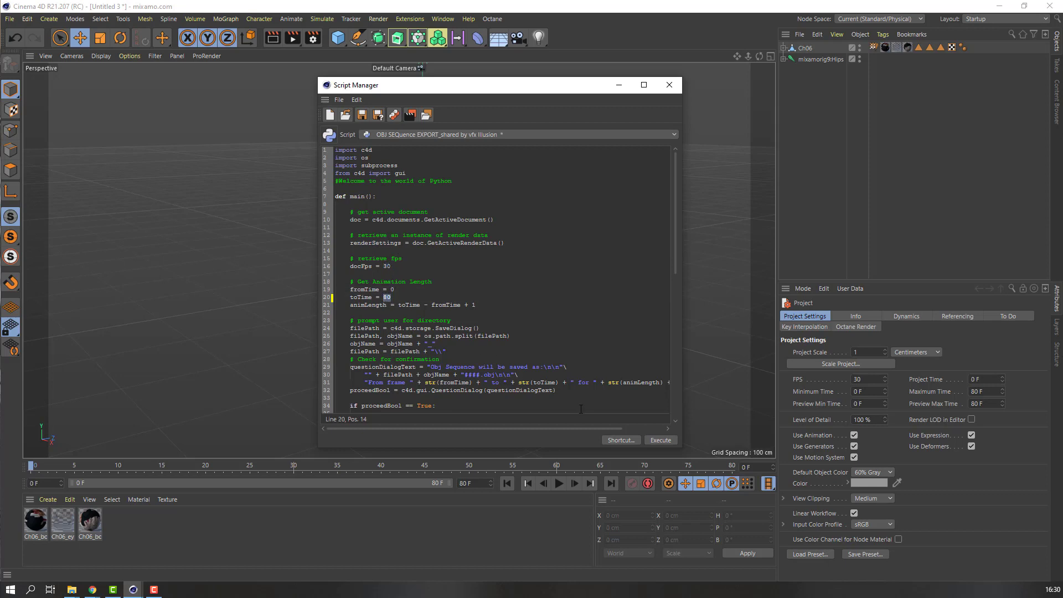
- Run the export script and save the OBJ sequence as animation in the sequence folder, confirming frames 0 to 80
{"action": "left_click", "coordinate": [661, 440]}
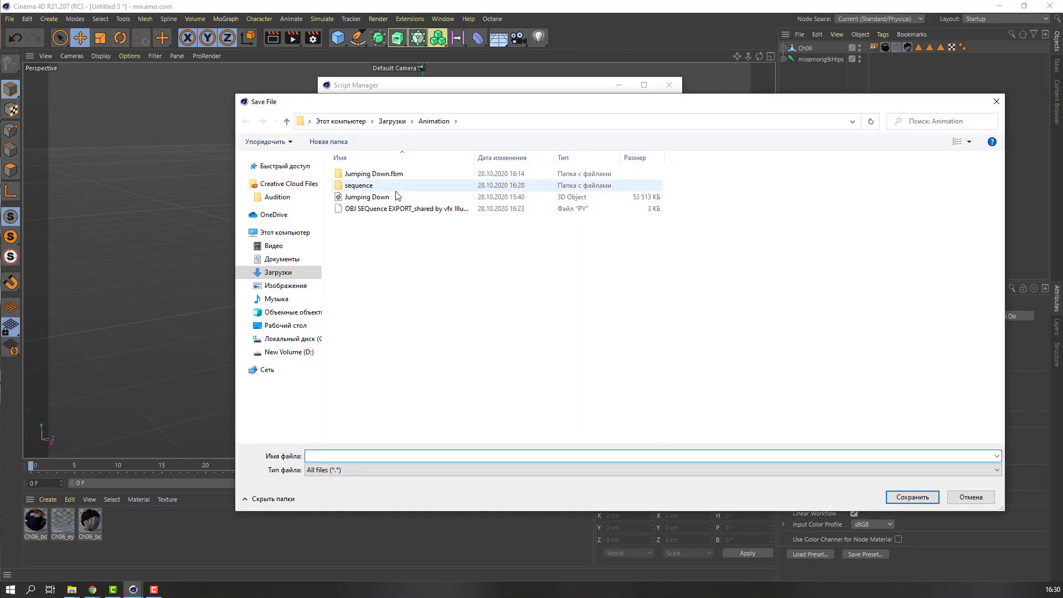
{"action": "double_click", "coordinate": [357, 186]}
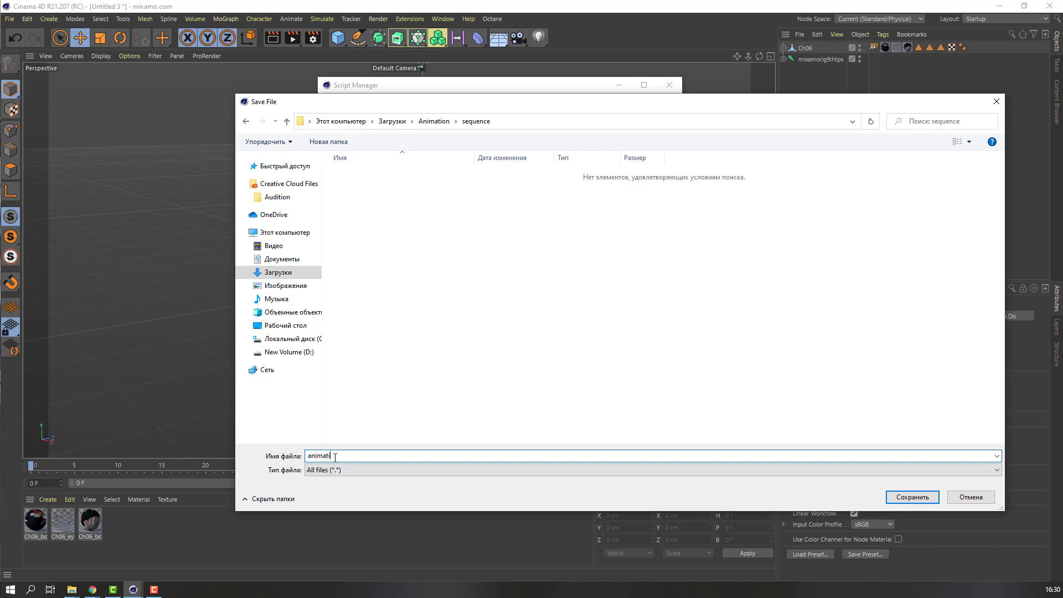
{"action": "left_click", "coordinate": [921, 498]}
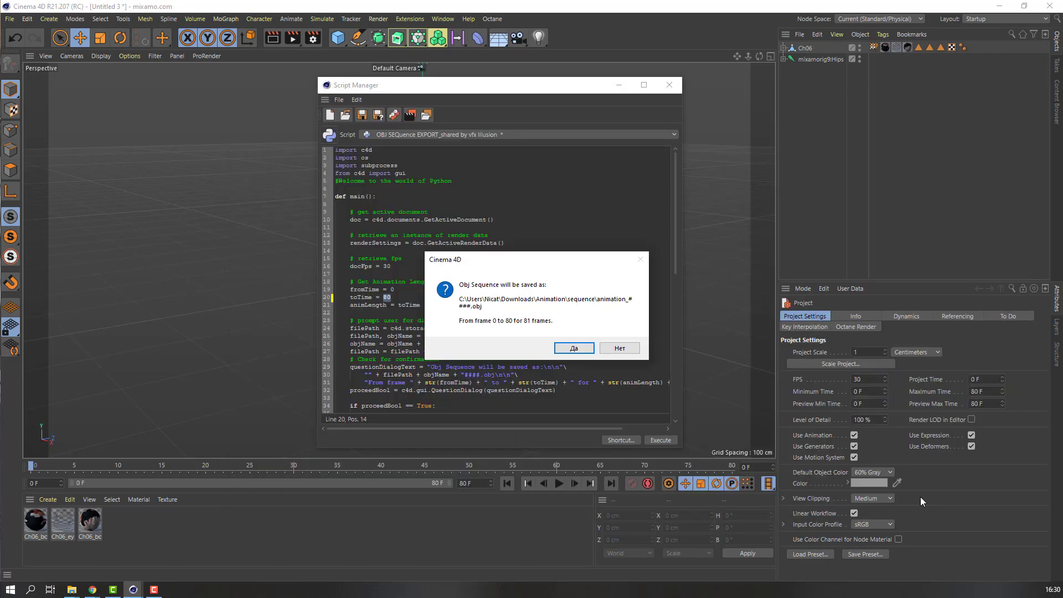
{"action": "left_click", "coordinate": [575, 348]}
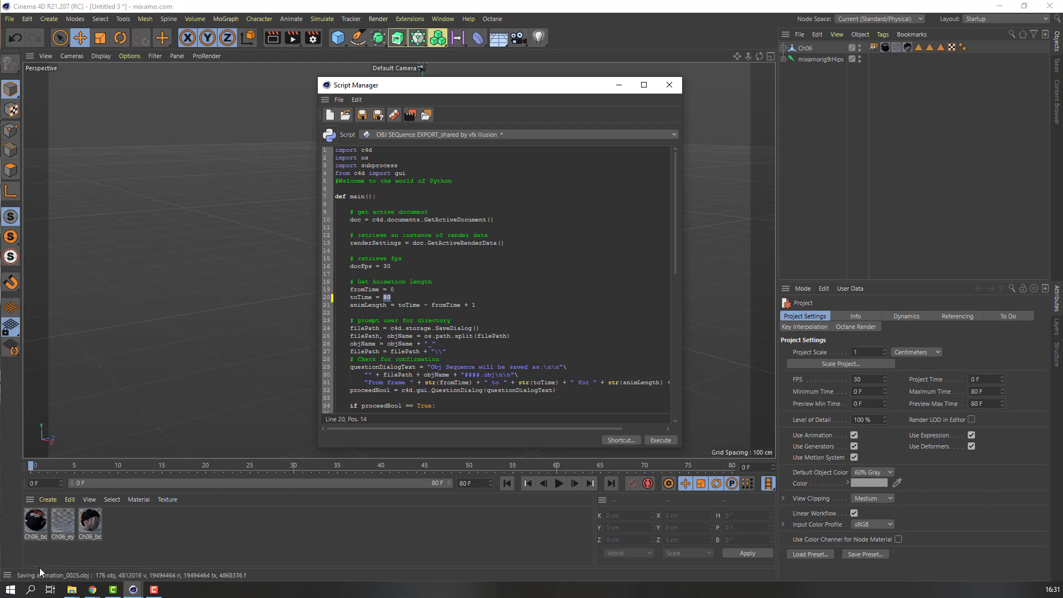
- Examine the exported OBJ and MTL files in the sequence folder through to the final frame, and accept opening the containing folder
{"action": "mouse_move", "coordinate": [82, 584]}
{"action": "left_click", "coordinate": [145, 539]}
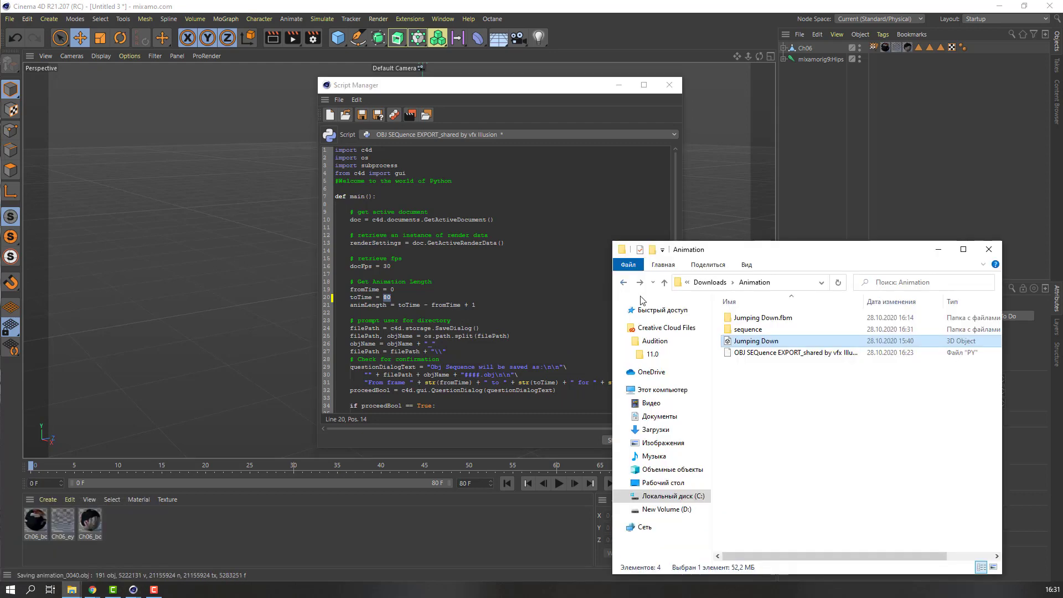
{"action": "double_click", "coordinate": [739, 261]}
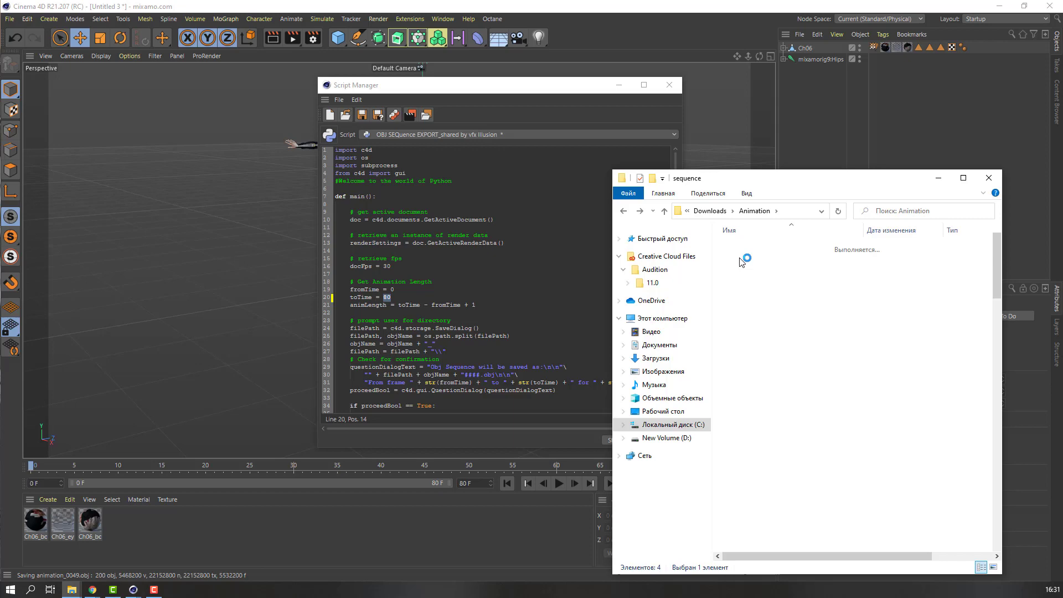
{"action": "left_click_drag", "start_coordinate": [776, 183], "coordinate": [536, 89]}
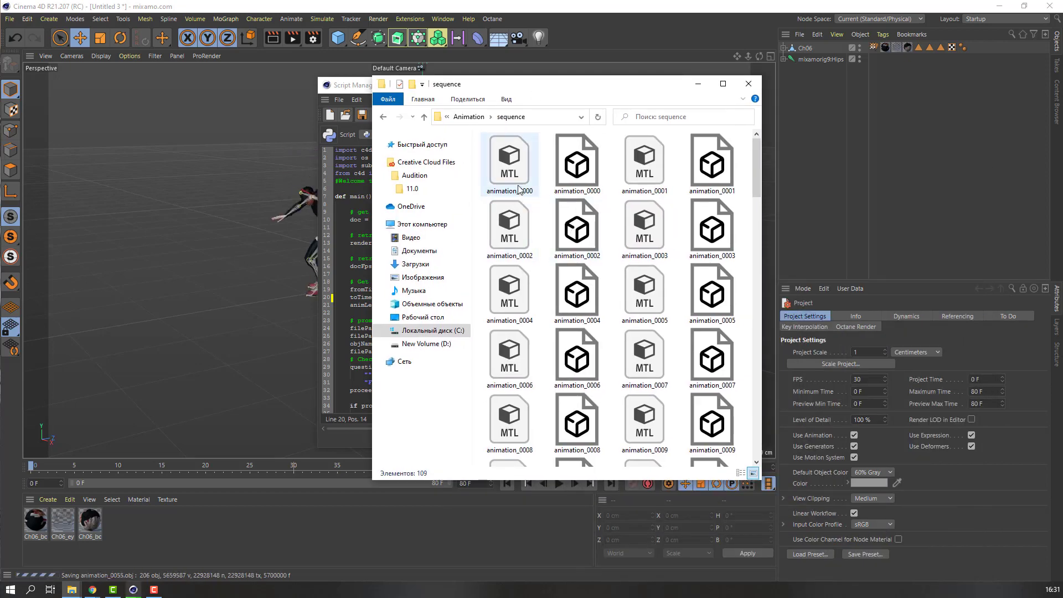
{"action": "left_click", "coordinate": [523, 169]}
{"action": "left_click", "coordinate": [564, 165]}
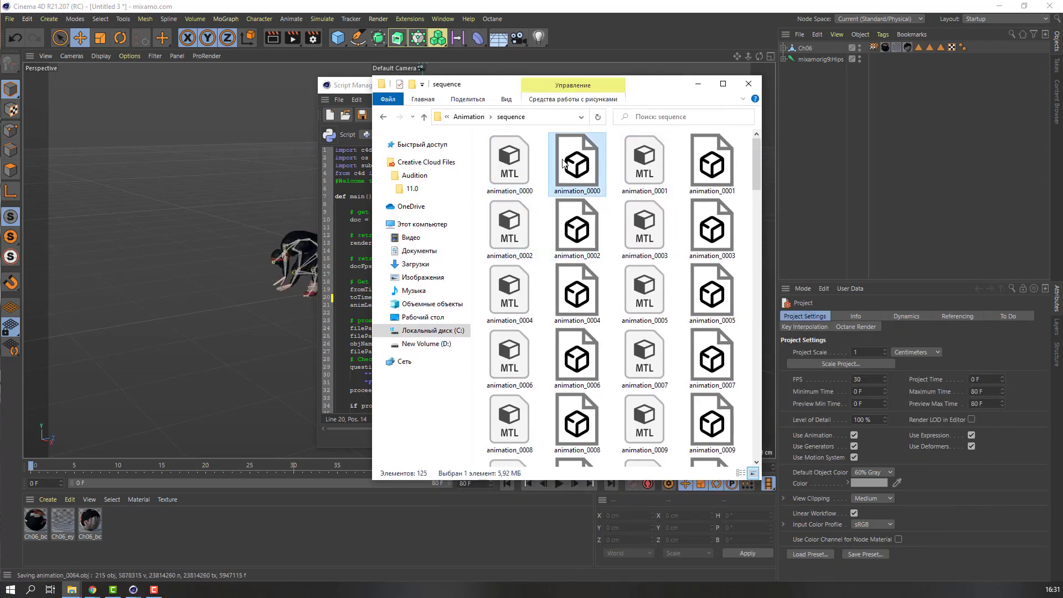
{"action": "left_click_drag", "start_coordinate": [756, 152], "coordinate": [749, 459]}
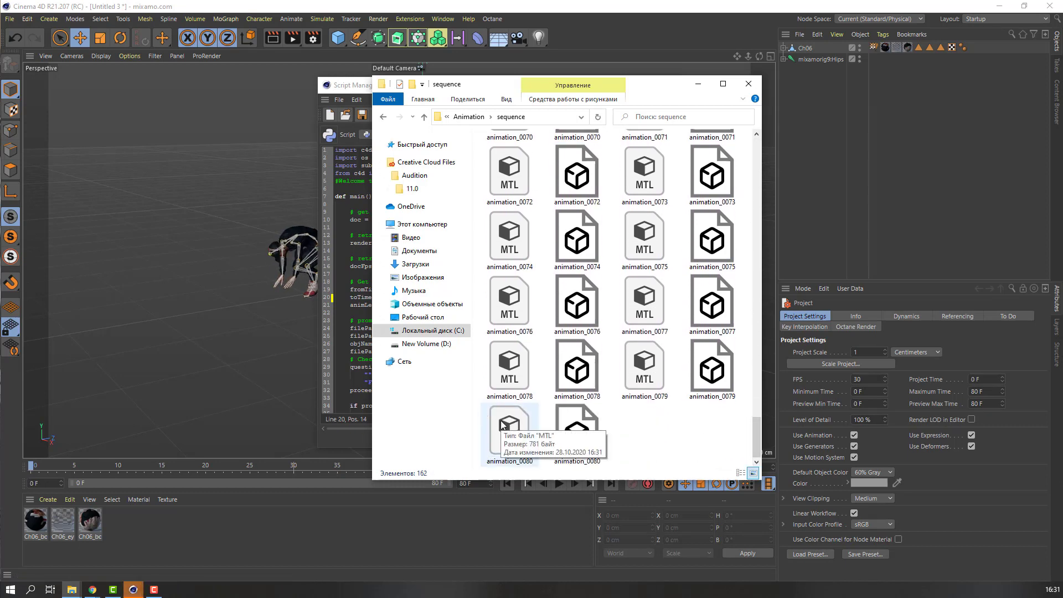
{"action": "left_click", "coordinate": [481, 59]}
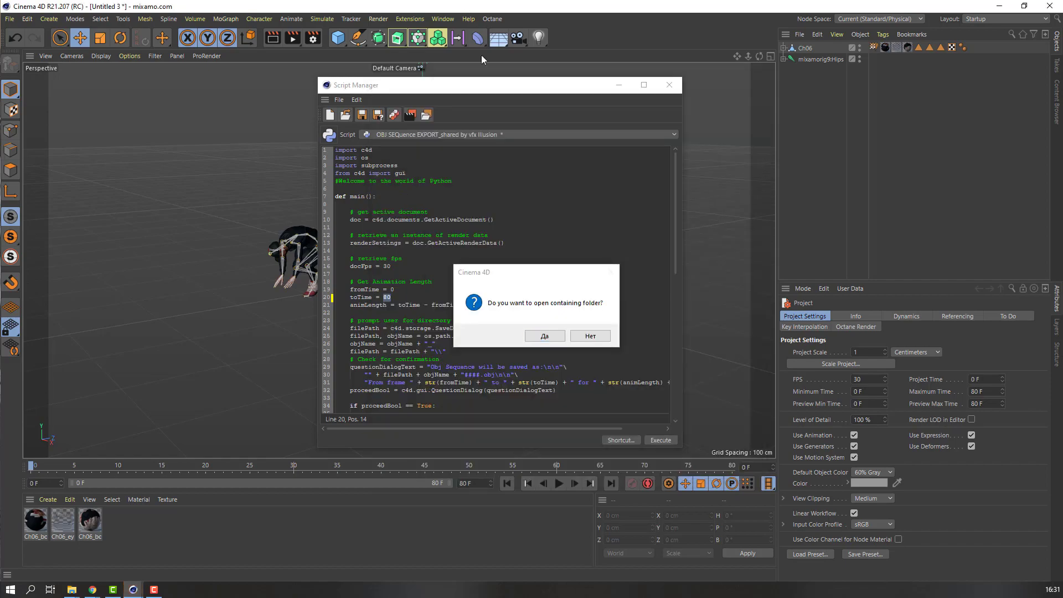
{"action": "left_click", "coordinate": [555, 339]}
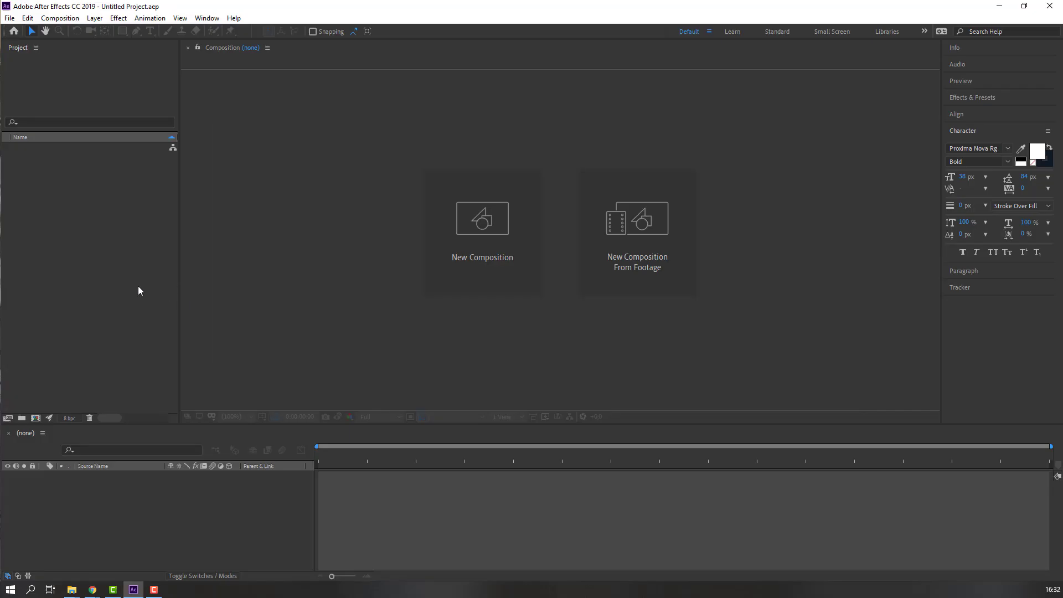
- In After Effects, create a 1920 x 1080 composition named E3D at 30 frames per second lasting 10 seconds
{"action": "right_click", "coordinate": [66, 184]}
{"action": "left_click", "coordinate": [77, 186]}
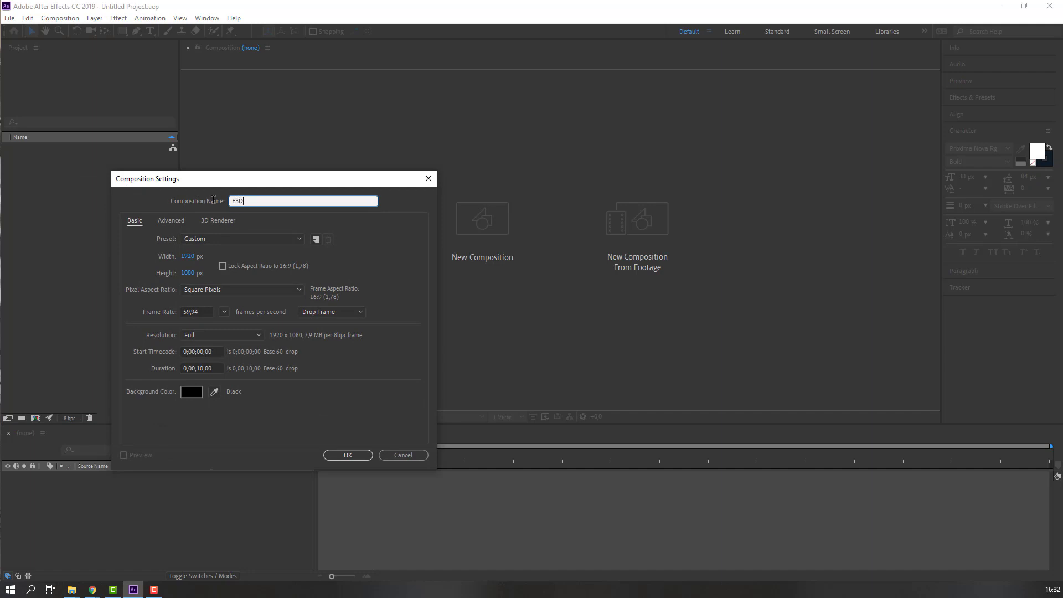
{"action": "left_click_drag", "start_coordinate": [240, 181], "coordinate": [247, 175]}
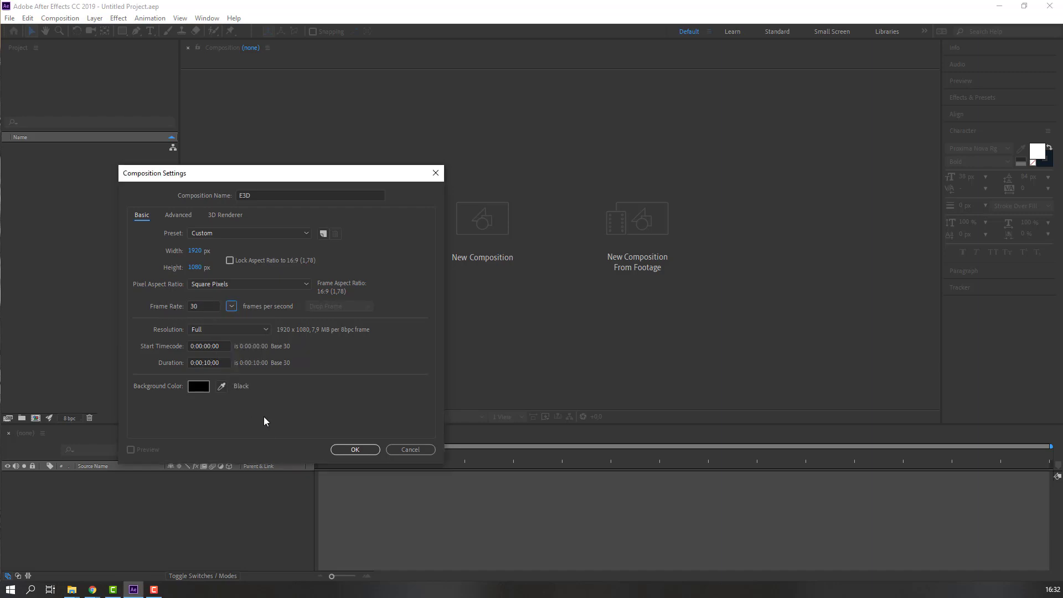
{"action": "left_click", "coordinate": [354, 449]}
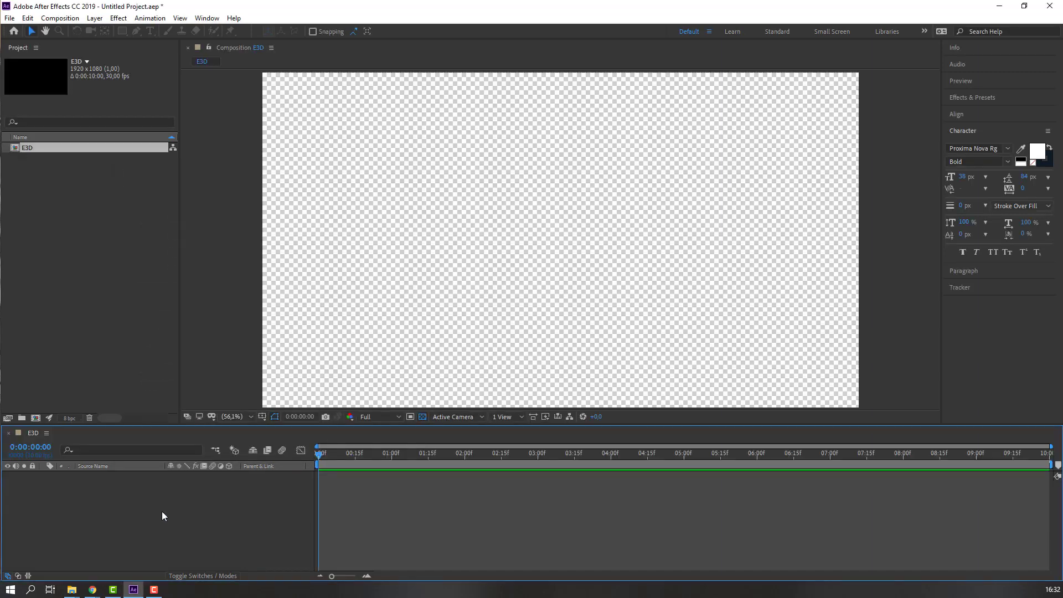
- Add a solid layer named E3D to the composition and apply the Video Copilot Element effect to it
{"action": "right_click", "coordinate": [111, 521]}
{"action": "mouse_move", "coordinate": [166, 394]}
{"action": "left_click", "coordinate": [304, 423]}
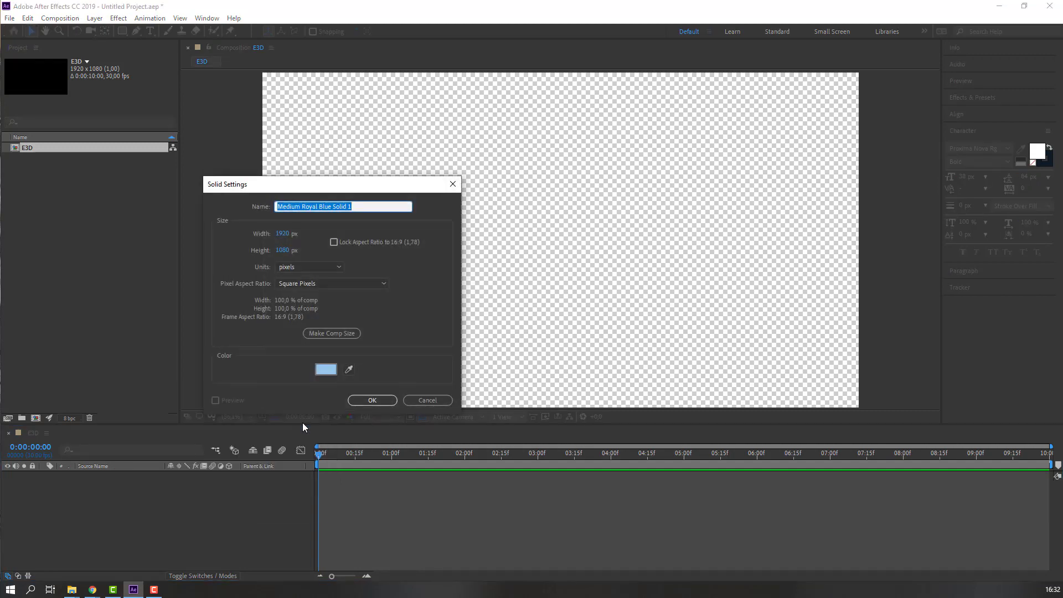
{"action": "left_click", "coordinate": [378, 402]}
{"action": "left_click", "coordinate": [124, 21]}
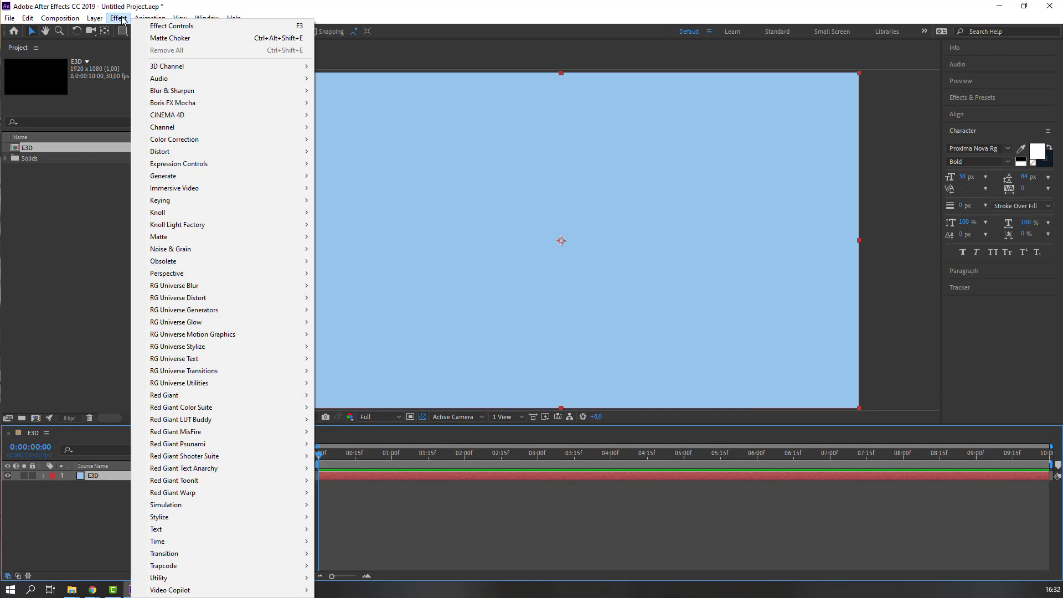
{"action": "mouse_move", "coordinate": [286, 592]}
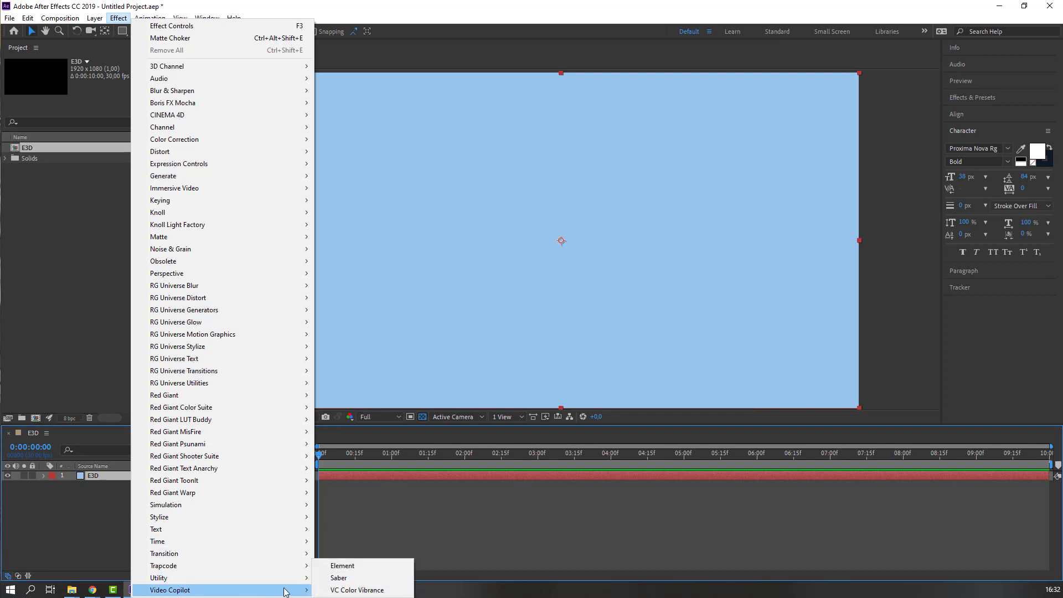
{"action": "left_click", "coordinate": [336, 569]}
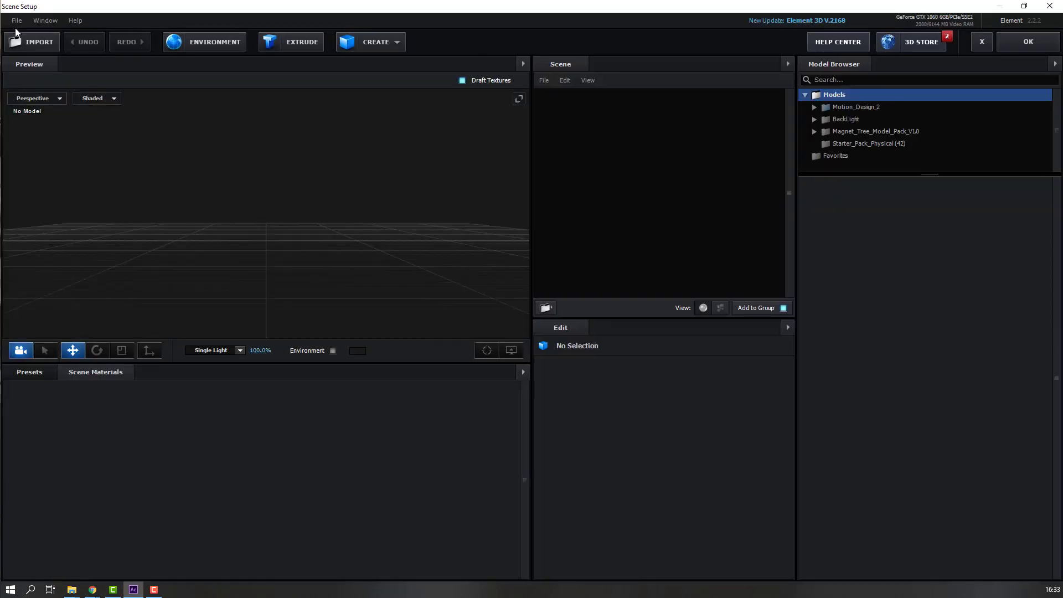
- In Element's Scene Setup, import the 3D sequence starting with animation_0000 from the sequence folder
{"action": "left_click", "coordinate": [16, 21]}
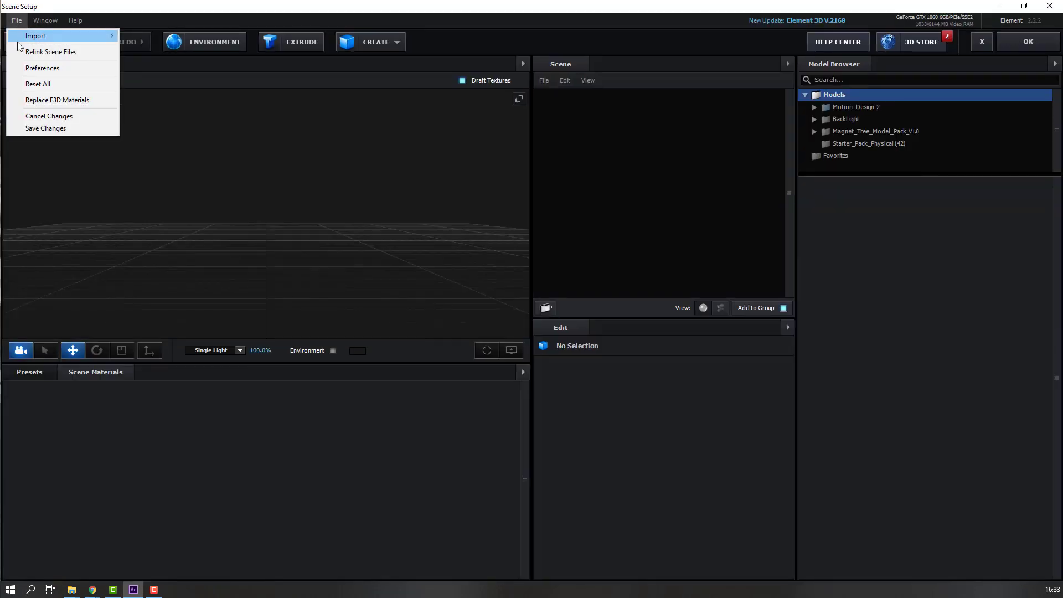
{"action": "mouse_move", "coordinate": [18, 41]}
{"action": "left_click", "coordinate": [176, 51]}
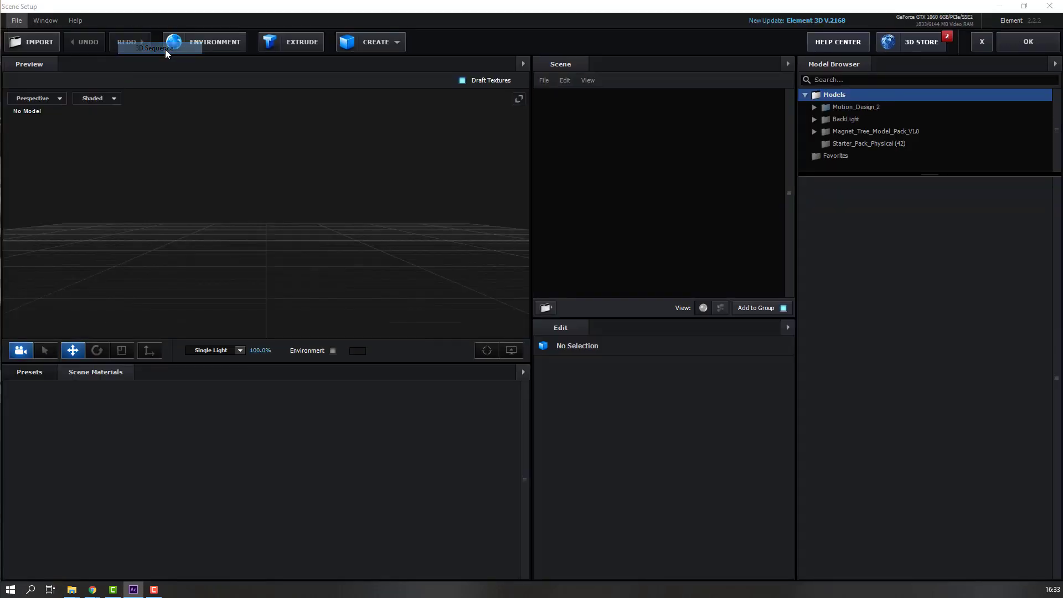
{"action": "double_click", "coordinate": [128, 116]}
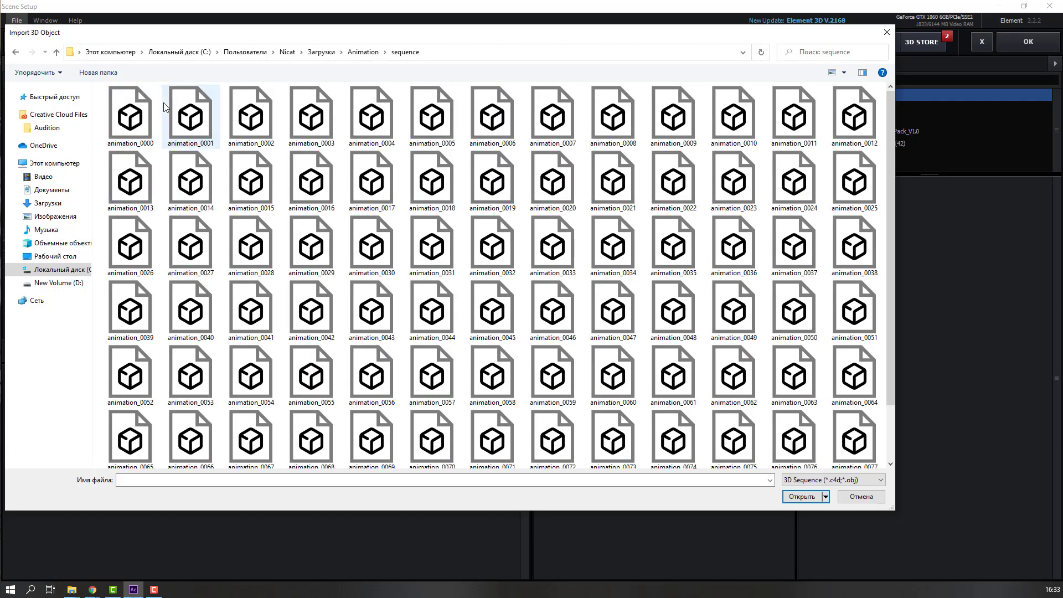
{"action": "left_click", "coordinate": [135, 111]}
{"action": "left_click", "coordinate": [797, 496]}
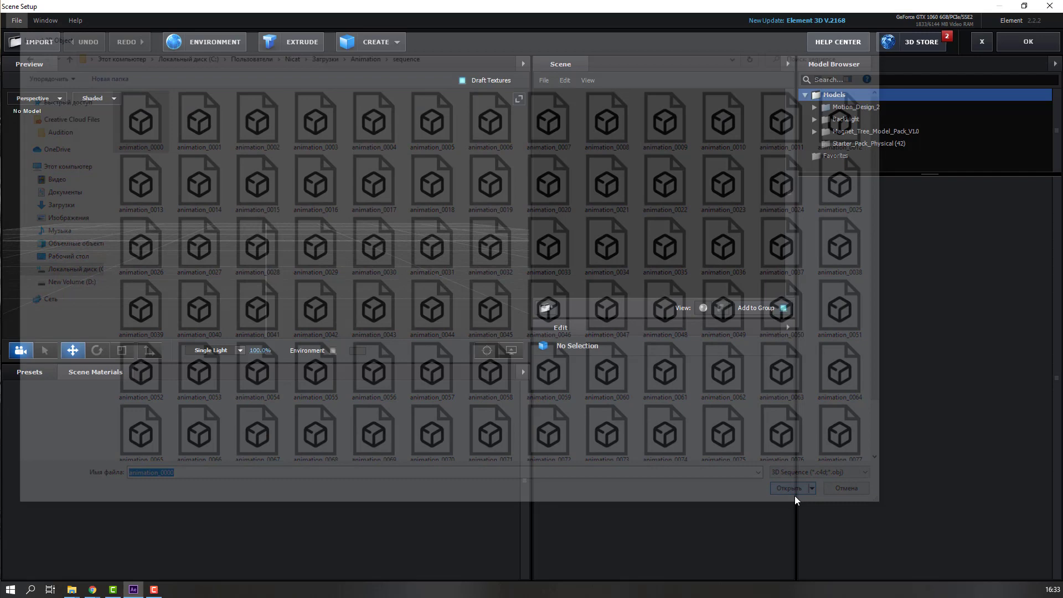
{"action": "left_click", "coordinate": [328, 329]}
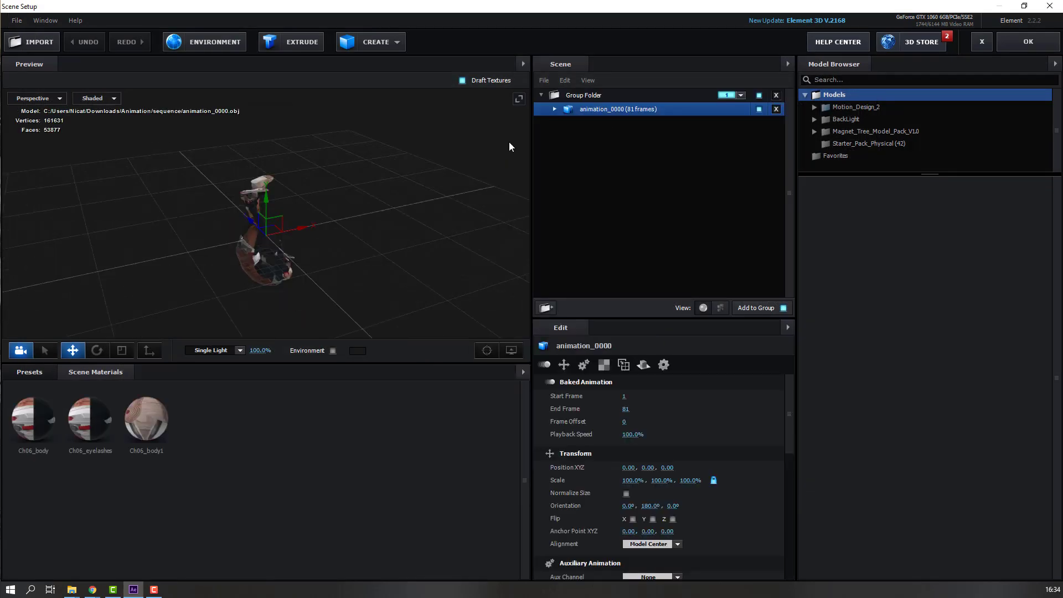
- Rotate the character upright to an orientation of about 180°, 0°, 5.9°, apply the scene and preview the animation up to 0:00:00:19
{"action": "left_click", "coordinate": [97, 352]}
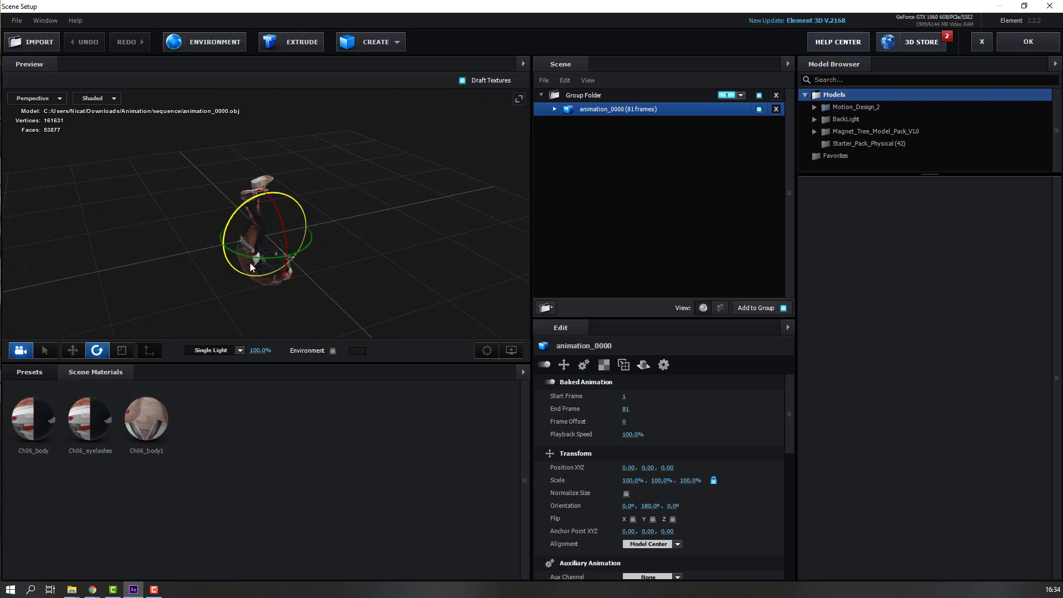
{"action": "left_click_drag", "start_coordinate": [286, 191], "coordinate": [181, 218]}
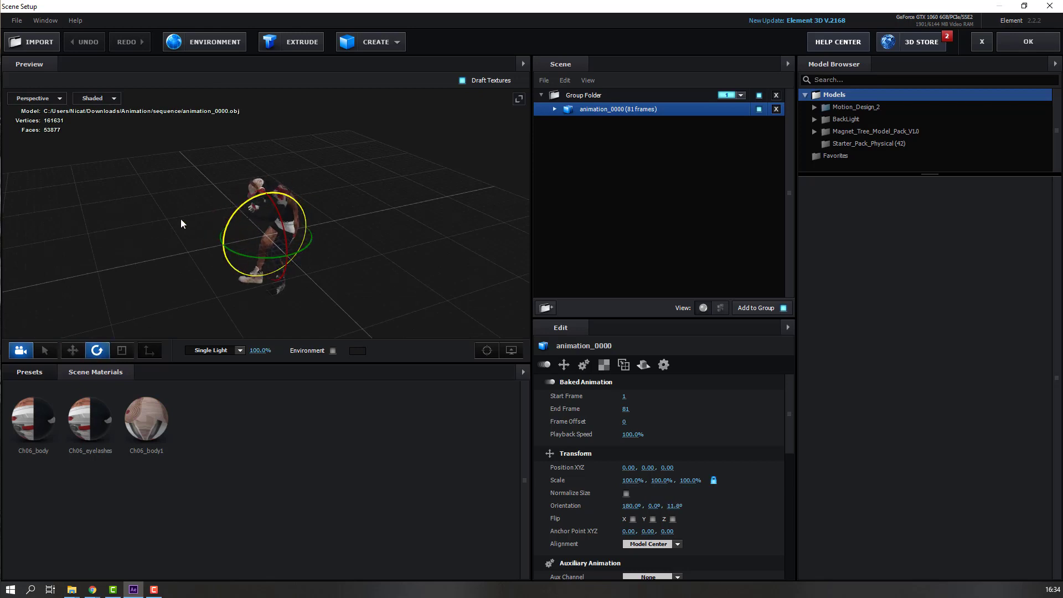
{"action": "left_click", "coordinate": [1028, 41]}
{"action": "left_click_drag", "start_coordinate": [321, 454], "coordinate": [364, 455]}
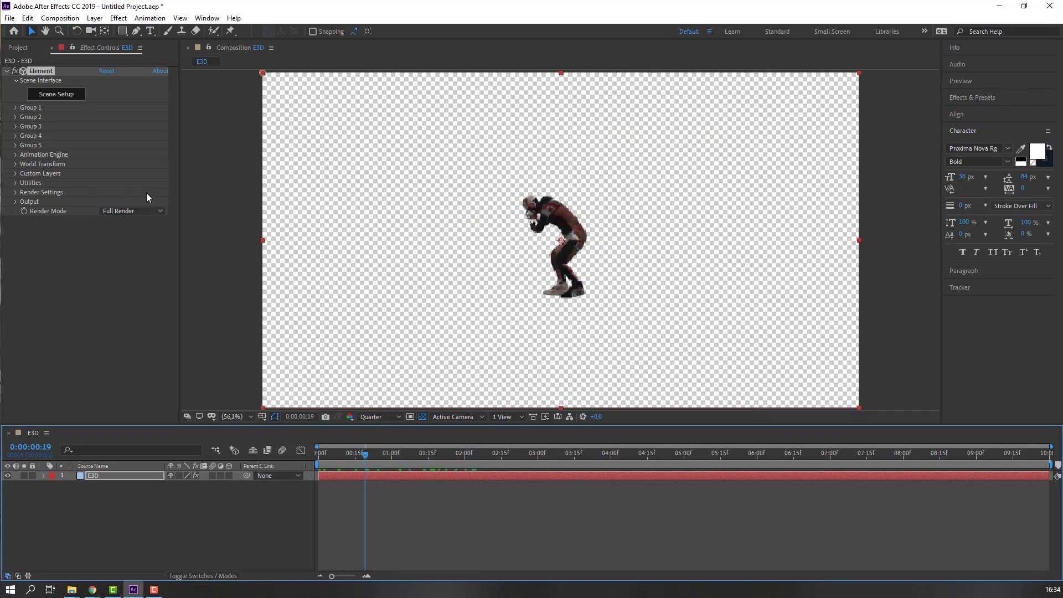
- Reopen Scene Setup, create a plane and scale it up to about 1530% as a floor
{"action": "left_click", "coordinate": [55, 94]}
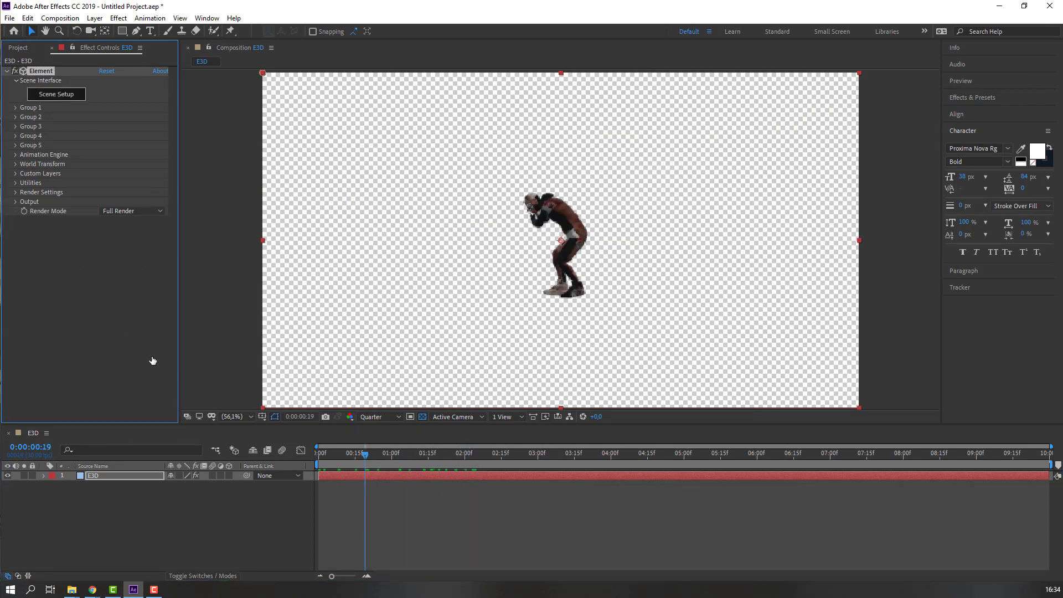
{"action": "left_click", "coordinate": [372, 47]}
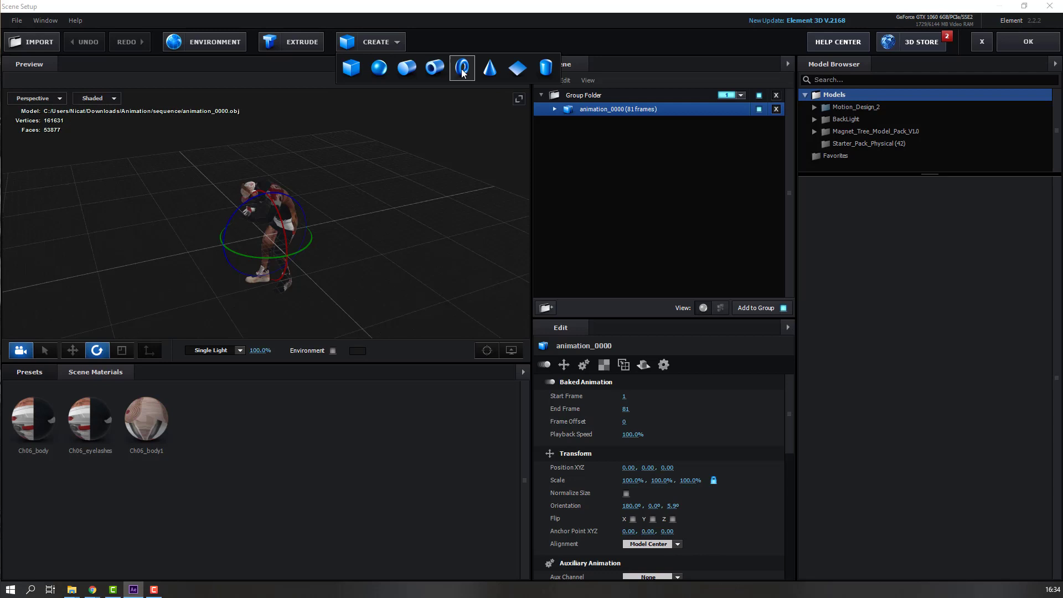
{"action": "left_click", "coordinate": [517, 67]}
{"action": "scroll", "coordinate": [276, 193], "scroll_direction": "down", "scroll_amount": 5}
{"action": "left_click", "coordinate": [122, 350]}
{"action": "left_click_drag", "start_coordinate": [267, 218], "coordinate": [520, 58]}
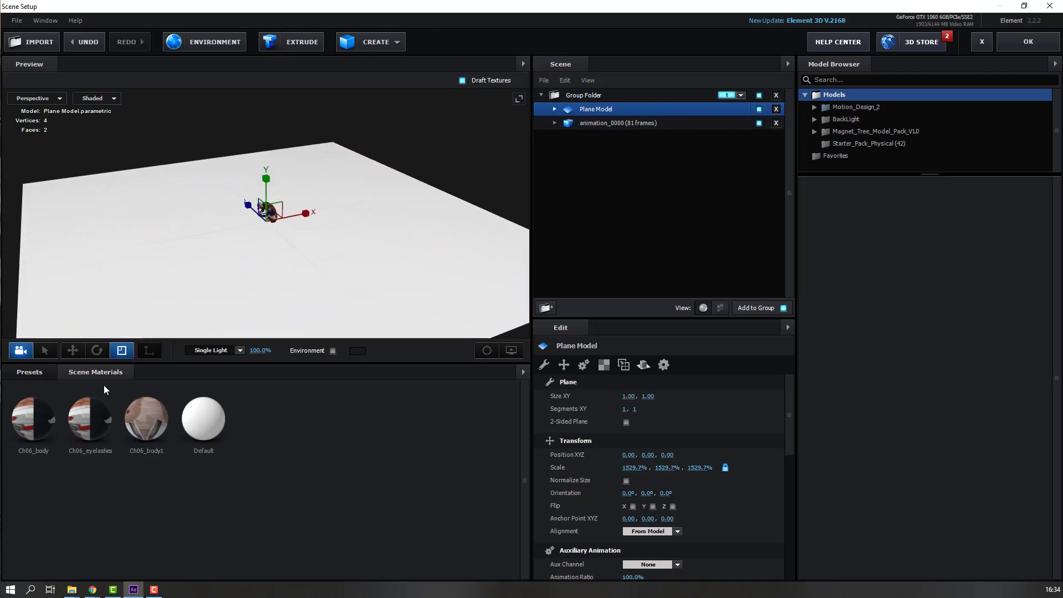
- Lower the plane beneath the character's feet to a Y position of about -1.25
{"action": "left_click", "coordinate": [72, 351]}
{"action": "scroll", "coordinate": [287, 264], "scroll_direction": "up", "scroll_amount": 4}
{"action": "left_click_drag", "start_coordinate": [286, 264], "coordinate": [277, 222]}
{"action": "left_click_drag", "start_coordinate": [268, 235], "coordinate": [269, 265]}
{"action": "scroll", "coordinate": [297, 175], "scroll_direction": "up", "scroll_amount": 3}
{"action": "scroll", "coordinate": [298, 174], "scroll_direction": "down", "scroll_amount": 3}
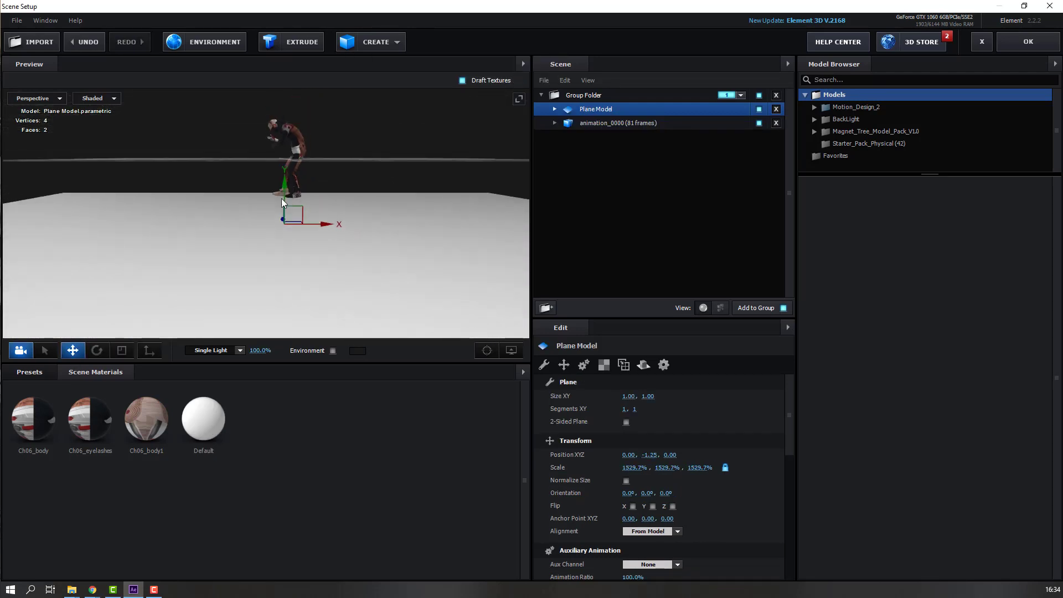
{"action": "left_click_drag", "start_coordinate": [281, 198], "coordinate": [297, 188]}
{"action": "scroll", "coordinate": [297, 189], "scroll_direction": "up", "scroll_amount": 4}
- Create a box and lower it to a Y position of about -1.22 so that the character stands on it
{"action": "left_click", "coordinate": [350, 44]}
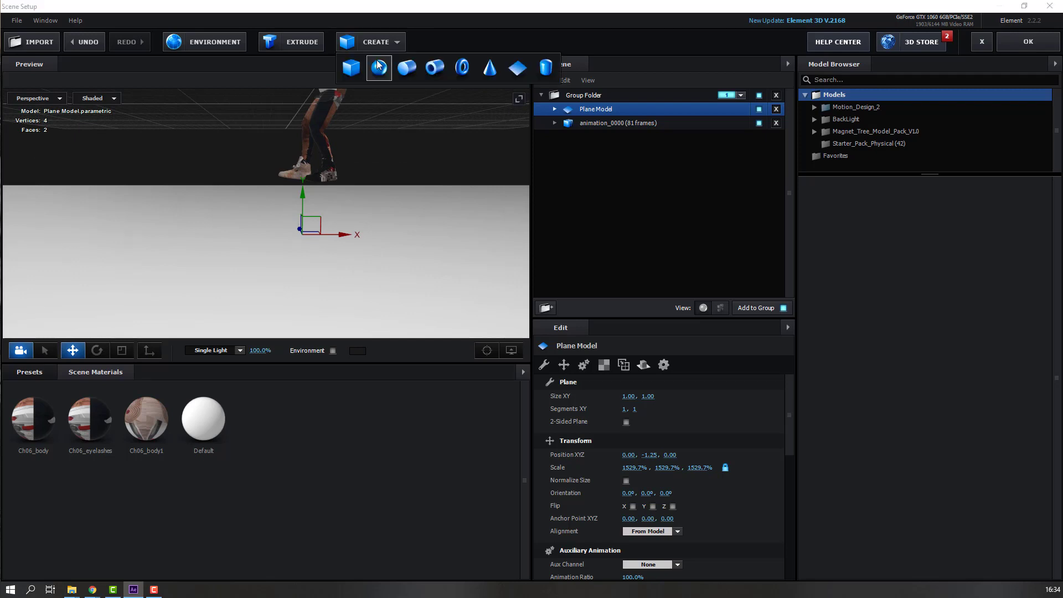
{"action": "left_click", "coordinate": [343, 66]}
{"action": "left_click_drag", "start_coordinate": [294, 100], "coordinate": [296, 194]}
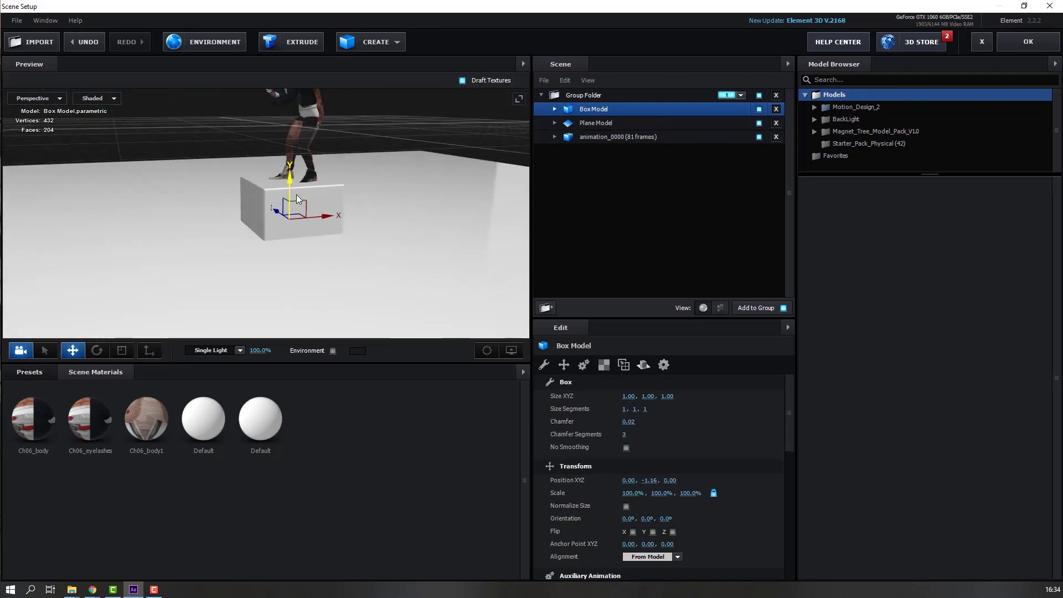
{"action": "scroll", "coordinate": [297, 194], "scroll_direction": "up", "scroll_amount": 4}
{"action": "scroll", "coordinate": [407, 169], "scroll_direction": "down", "scroll_amount": 2}
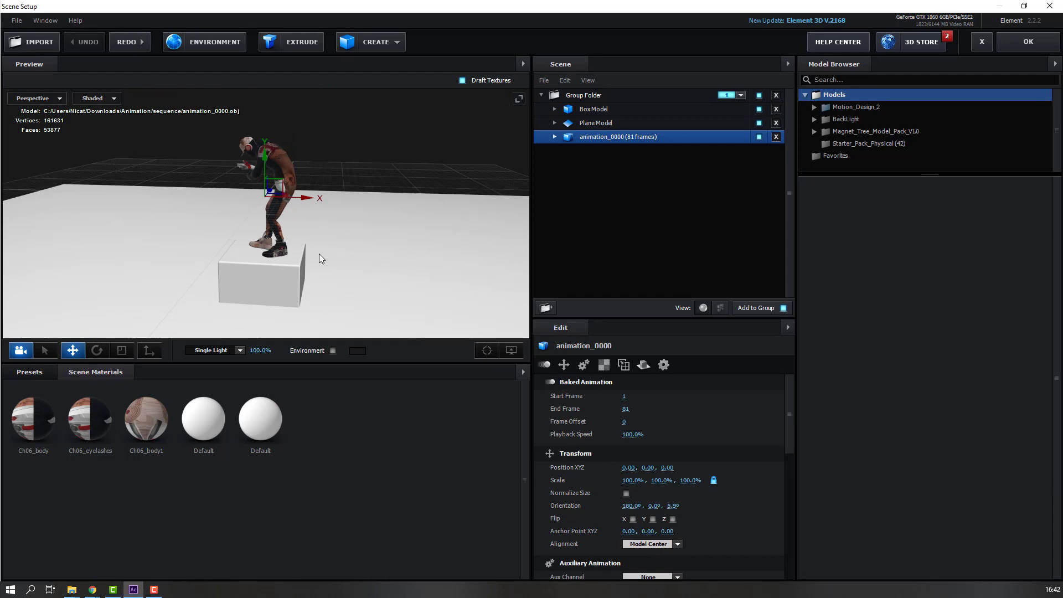
{"action": "left_click_drag", "start_coordinate": [319, 254], "coordinate": [328, 225]}
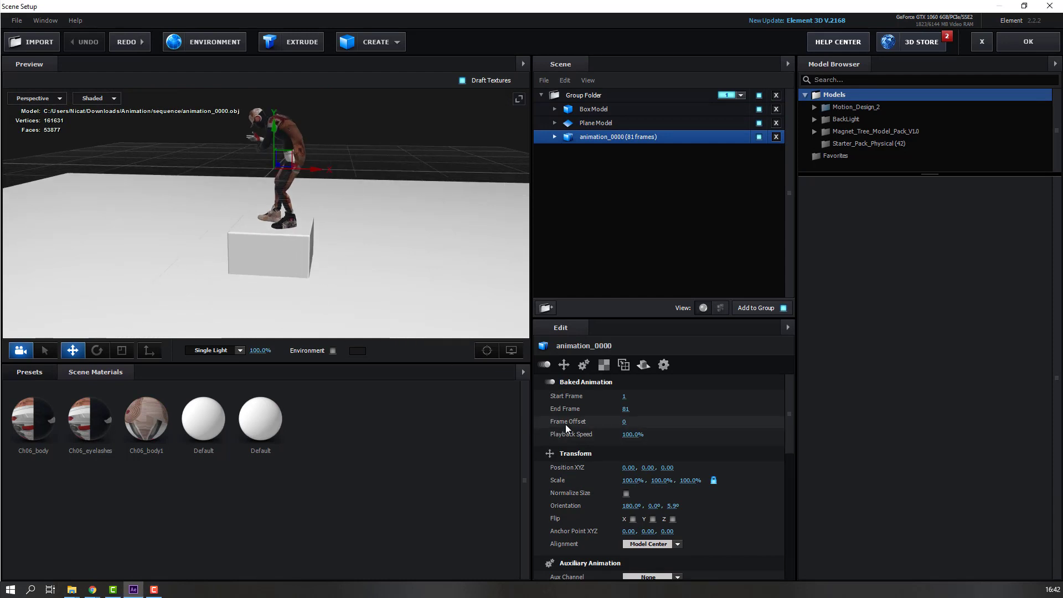
- Scrub the character's frame offset to 57 and lower the floor plane to a Y position of about -1.35
{"action": "left_click_drag", "start_coordinate": [623, 422], "coordinate": [774, 414]}
{"action": "scroll", "coordinate": [276, 223], "scroll_direction": "up", "scroll_amount": 5}
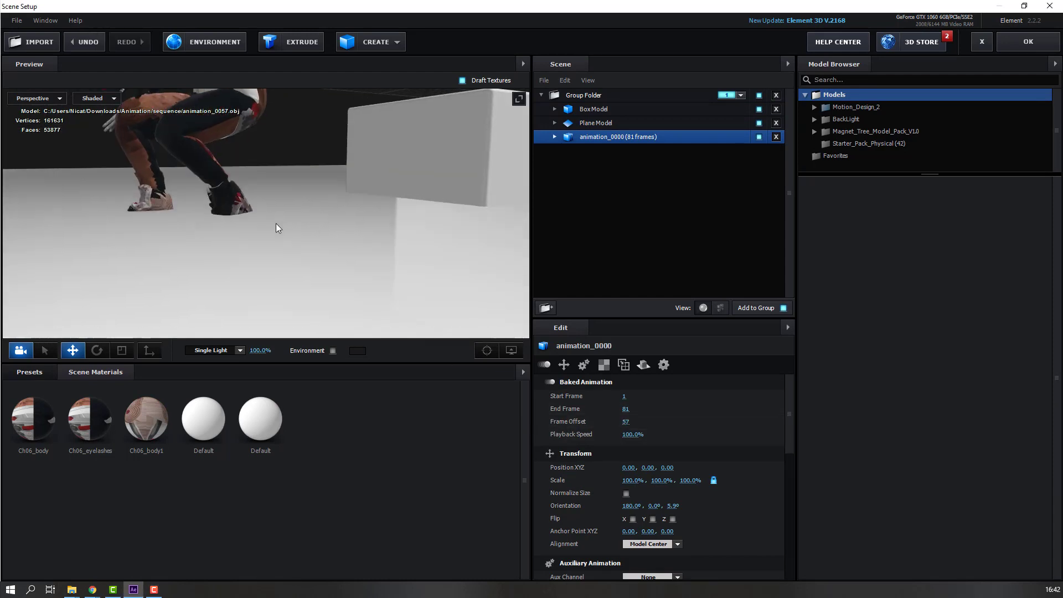
{"action": "left_click", "coordinate": [604, 122]}
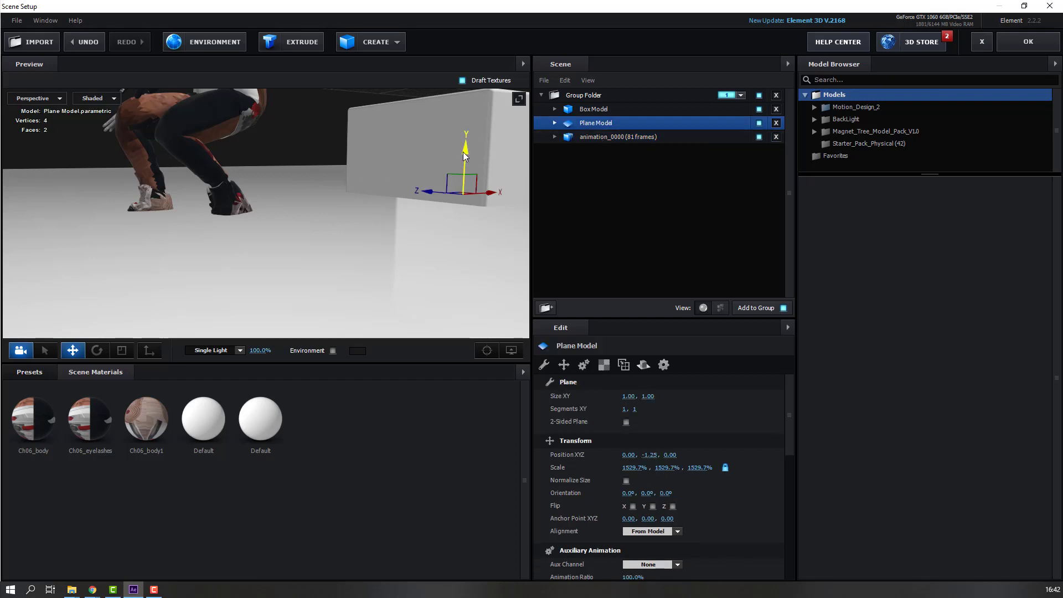
{"action": "left_click_drag", "start_coordinate": [464, 157], "coordinate": [464, 174]}
{"action": "scroll", "coordinate": [242, 229], "scroll_direction": "down", "scroll_amount": 3}
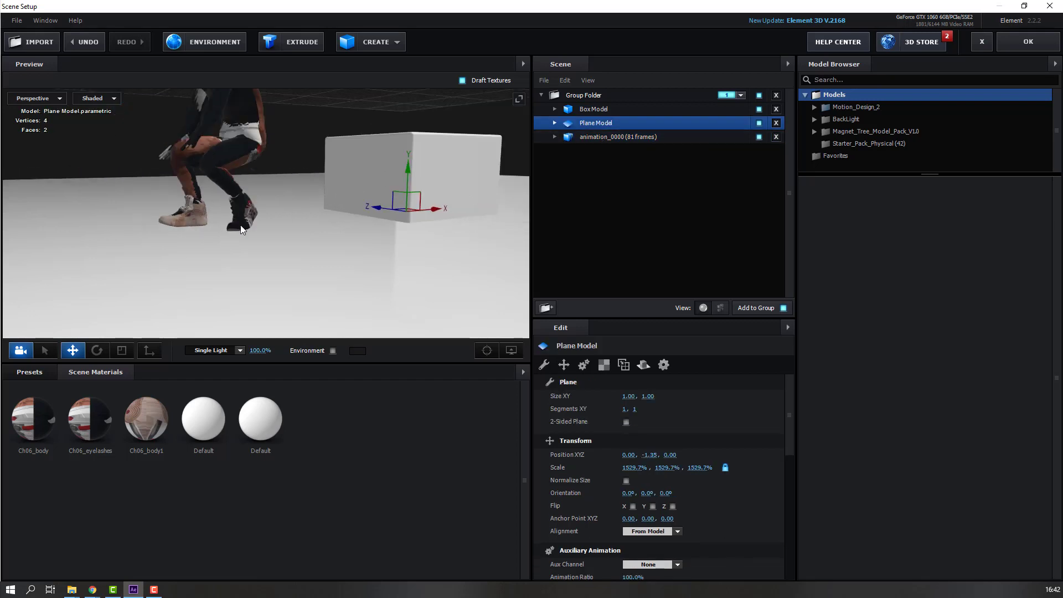
{"action": "scroll", "coordinate": [241, 229], "scroll_direction": "down", "scroll_amount": 3}
{"action": "left_click_drag", "start_coordinate": [241, 230], "coordinate": [326, 252]}
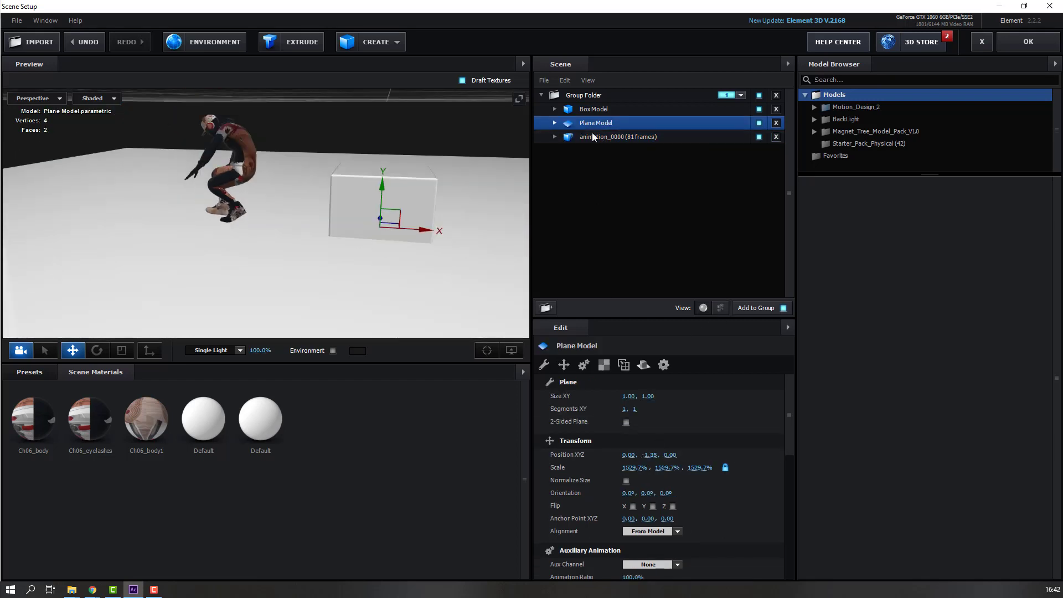
- Scrub the character's frame offset back to about 27 and shift the box along X beneath the standing character's feet
{"action": "left_click", "coordinate": [593, 136]}
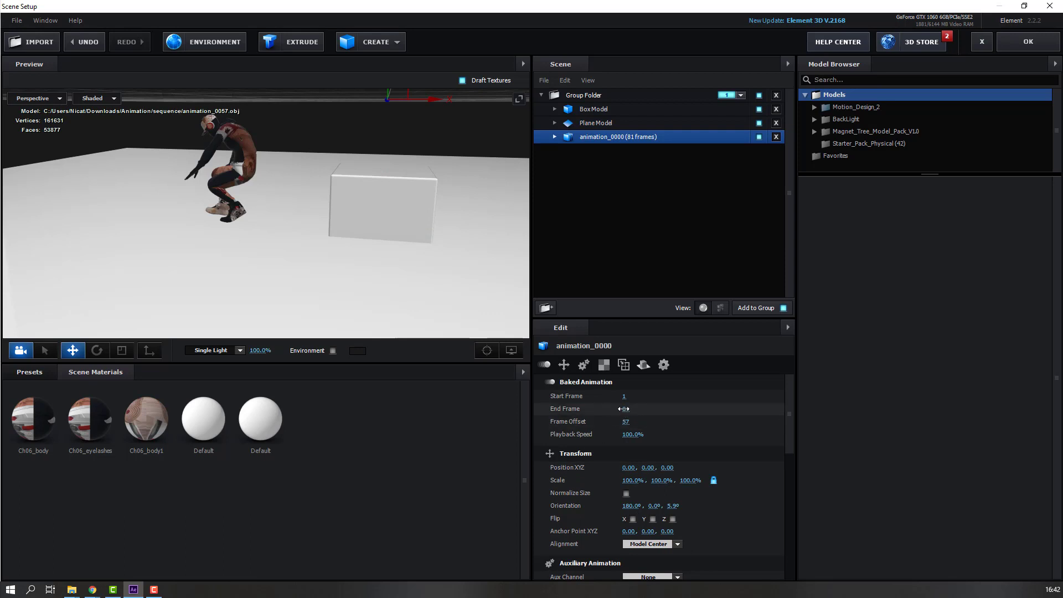
{"action": "mouse_move", "coordinate": [553, 422]}
{"action": "left_mouse_down"}
{"action": "mouse_move", "coordinate": [570, 422]}
{"action": "mouse_move", "coordinate": [541, 421]}
{"action": "left_mouse_up"}
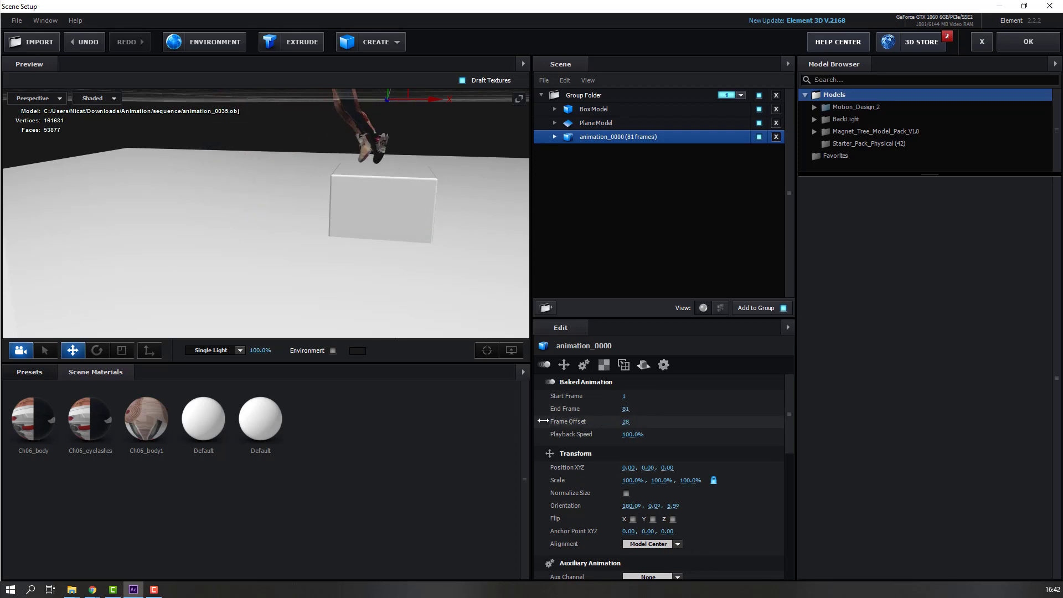
{"action": "left_click", "coordinate": [589, 108]}
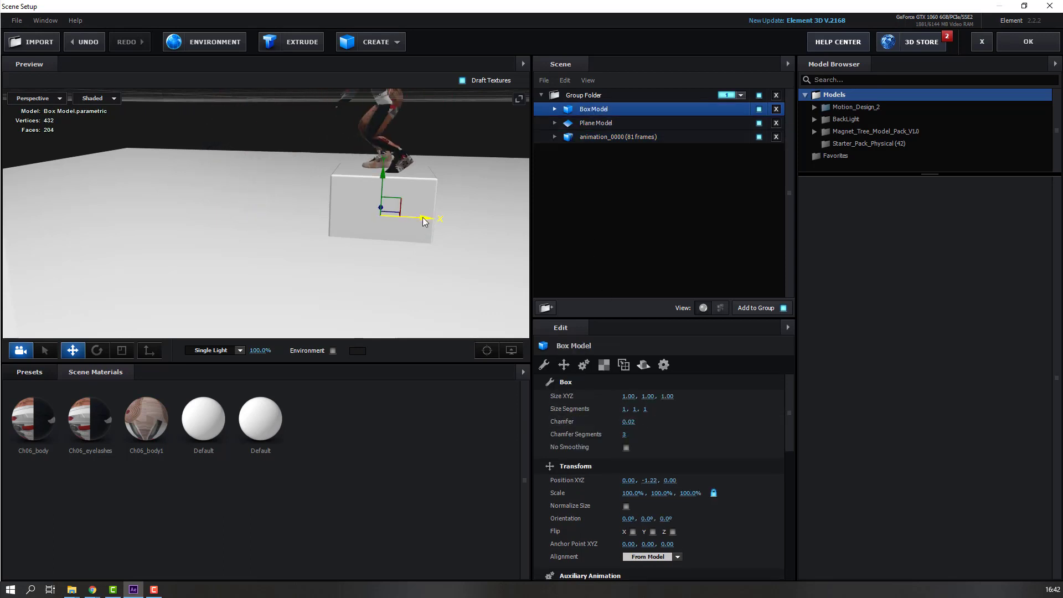
{"action": "left_click_drag", "start_coordinate": [423, 217], "coordinate": [447, 221]}
- Set the character's frame offset to 55, apply the scene and preview the animation up to 0:00:01:19
{"action": "left_click", "coordinate": [570, 137]}
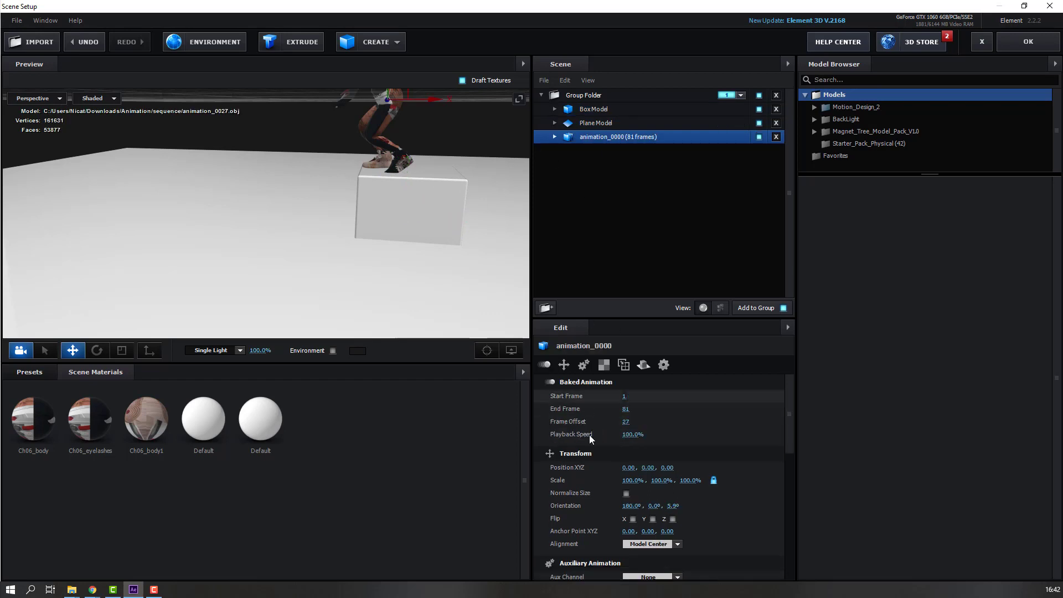
{"action": "left_click_drag", "start_coordinate": [631, 423], "coordinate": [692, 423]}
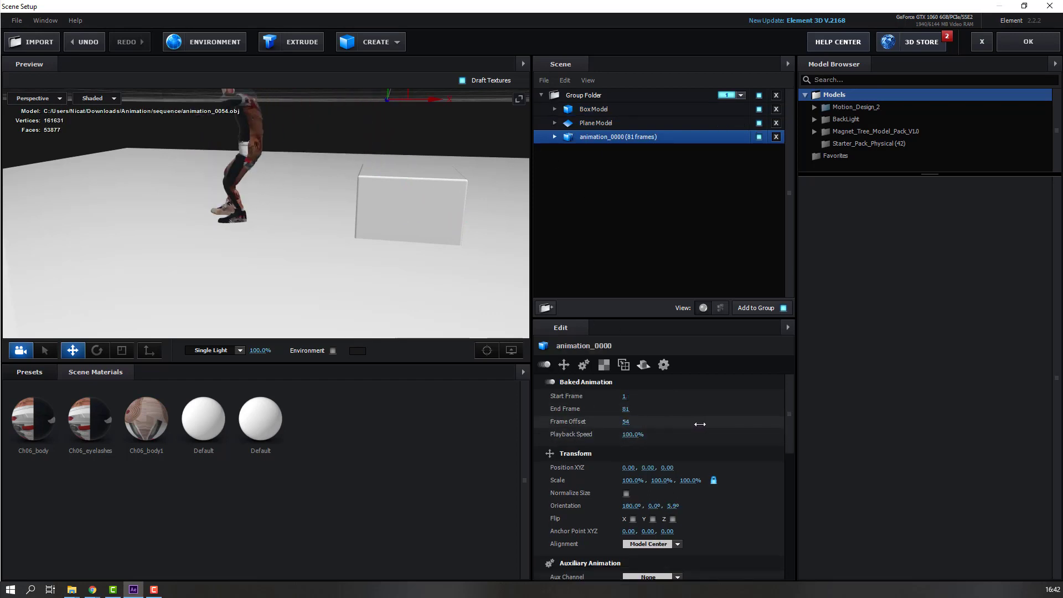
{"action": "scroll", "coordinate": [204, 250], "scroll_direction": "up", "scroll_amount": 6}
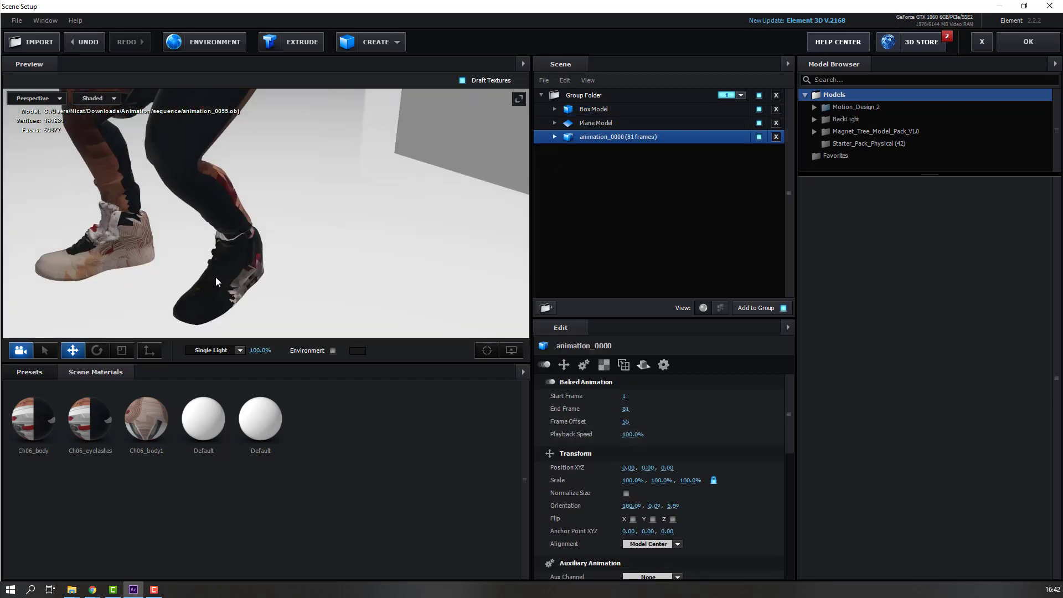
{"action": "scroll", "coordinate": [216, 282], "scroll_direction": "down", "scroll_amount": 7}
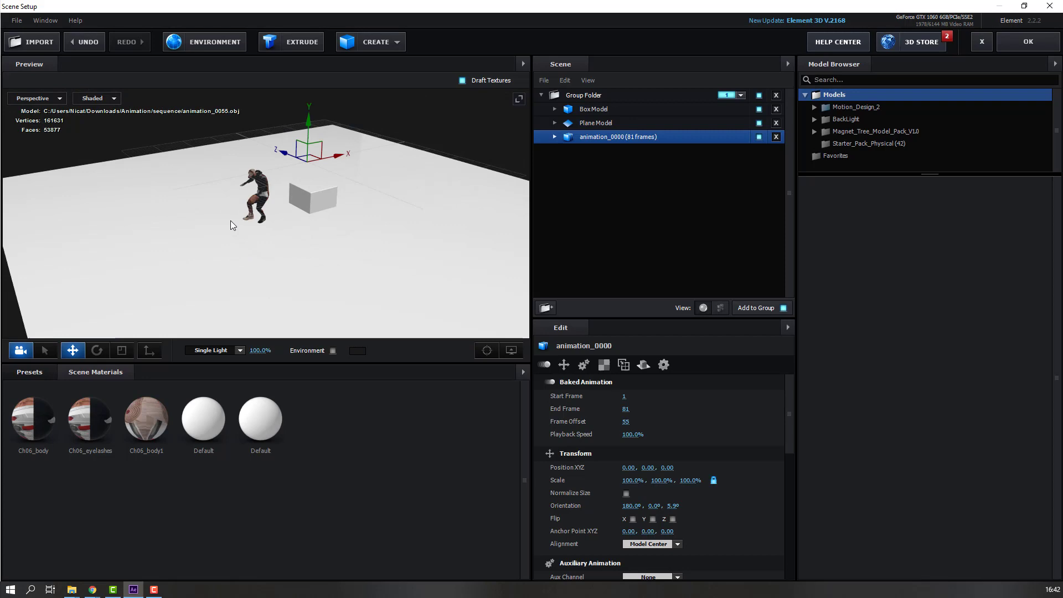
{"action": "scroll", "coordinate": [304, 285], "scroll_direction": "up", "scroll_amount": 3}
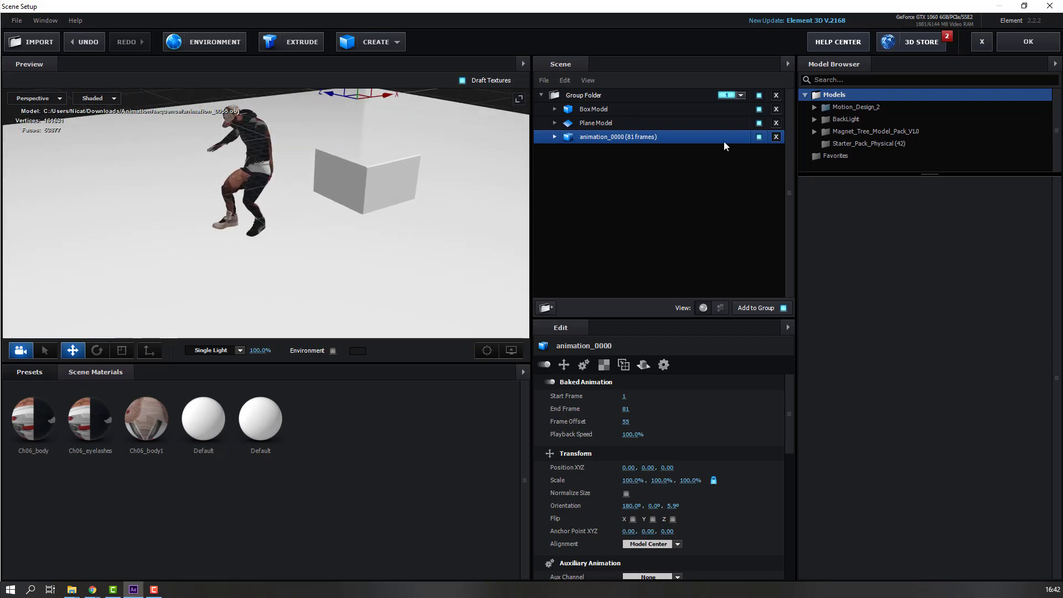
{"action": "left_click", "coordinate": [1005, 49]}
{"action": "left_click", "coordinate": [343, 453]}
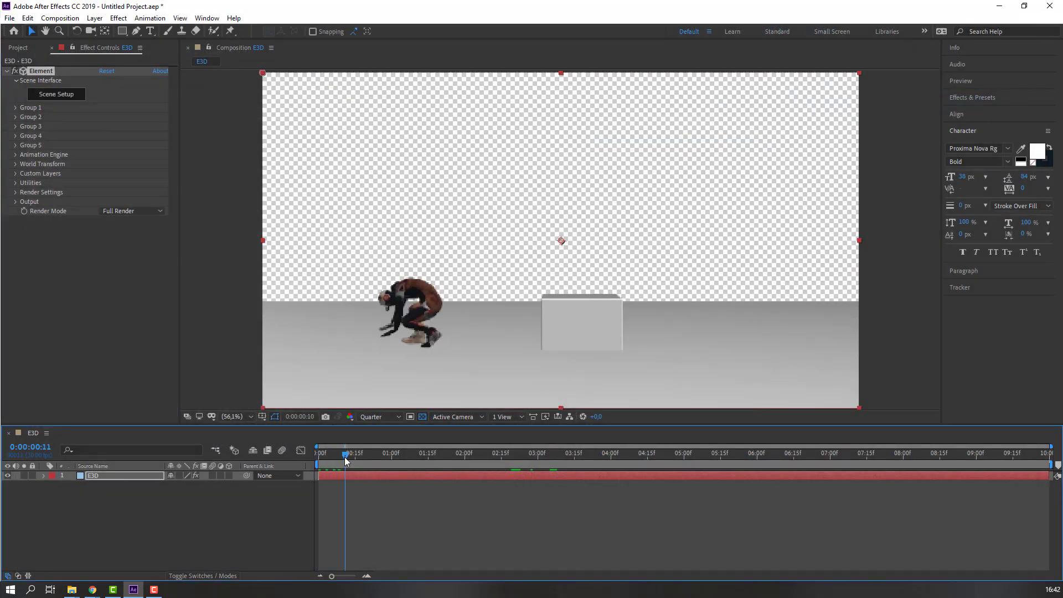
{"action": "left_click_drag", "start_coordinate": [357, 461], "coordinate": [438, 455]}
- Reopen Scene Setup and apply the Concrete material from the Stone, Concrete, Dirt presets to the floor plane
{"action": "left_click", "coordinate": [59, 95]}
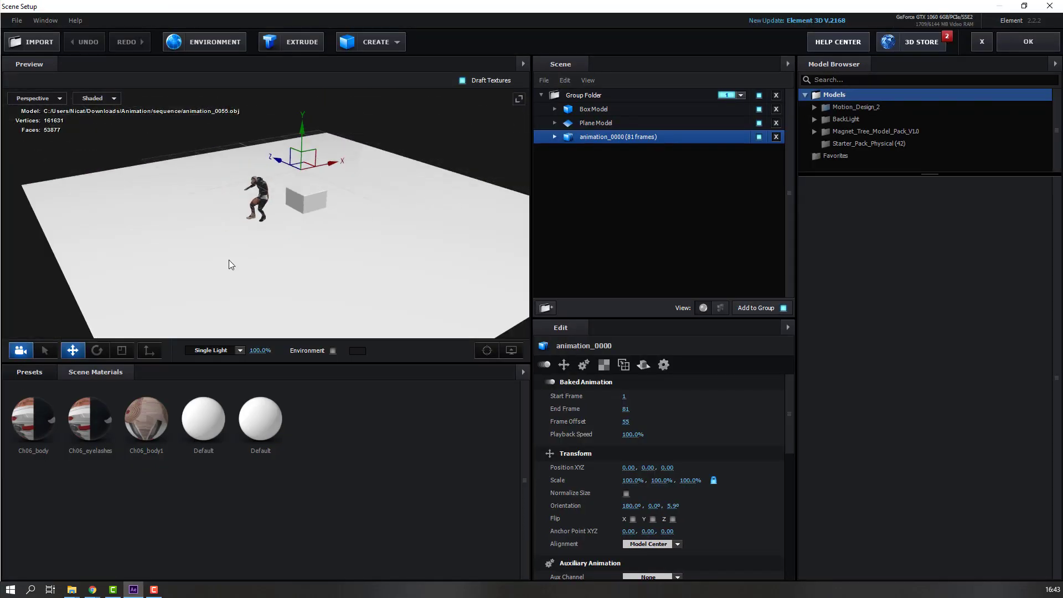
{"action": "left_click_drag", "start_coordinate": [229, 260], "coordinate": [268, 258]}
{"action": "scroll", "coordinate": [268, 258], "scroll_direction": "down", "scroll_amount": 3}
{"action": "scroll", "coordinate": [268, 258], "scroll_direction": "up", "scroll_amount": 3}
{"action": "left_click", "coordinate": [30, 372]}
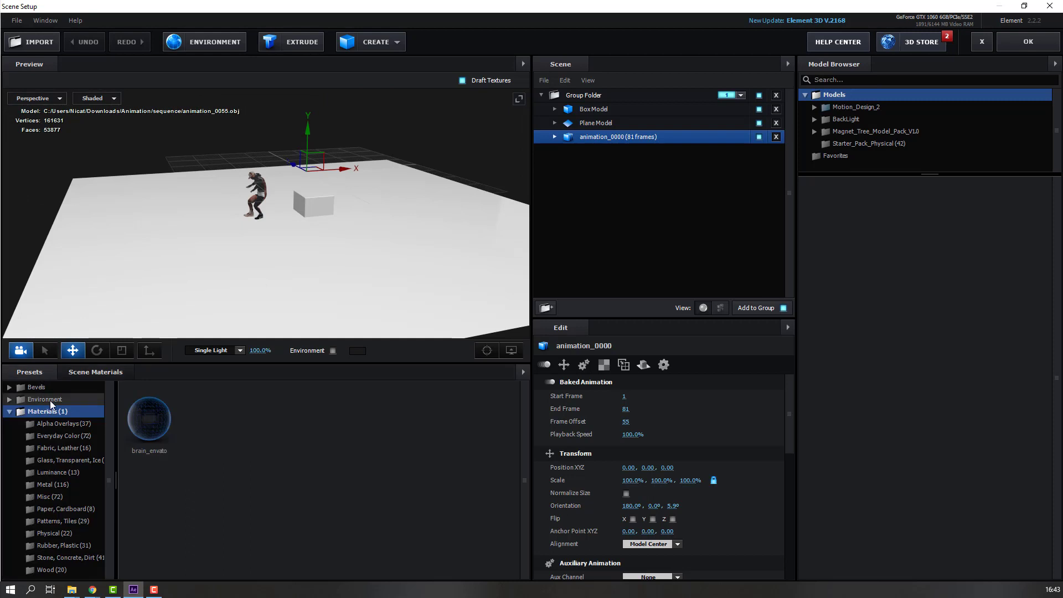
{"action": "left_click", "coordinate": [61, 533]}
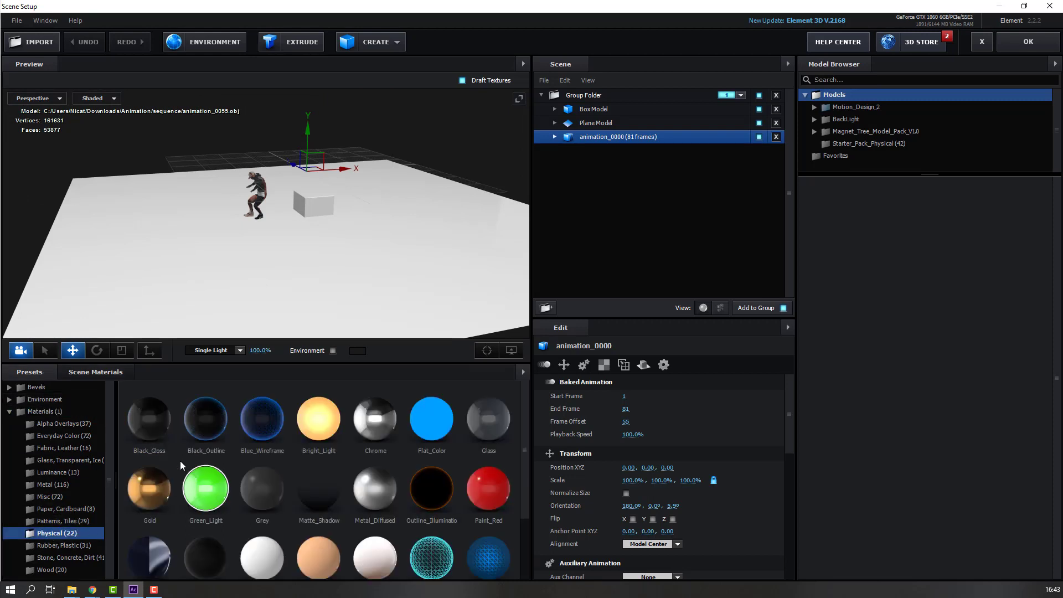
{"action": "scroll", "coordinate": [224, 489], "scroll_direction": "down", "scroll_amount": 1}
{"action": "scroll", "coordinate": [223, 489], "scroll_direction": "up", "scroll_amount": 1}
{"action": "left_click", "coordinate": [64, 495]}
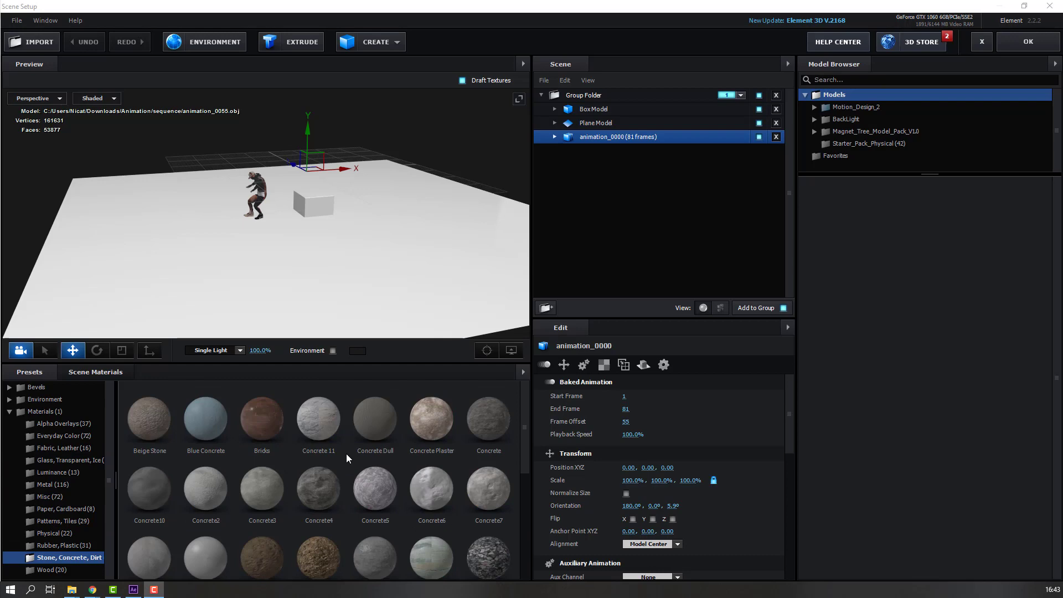
{"action": "left_click_drag", "start_coordinate": [447, 428], "coordinate": [222, 275]}
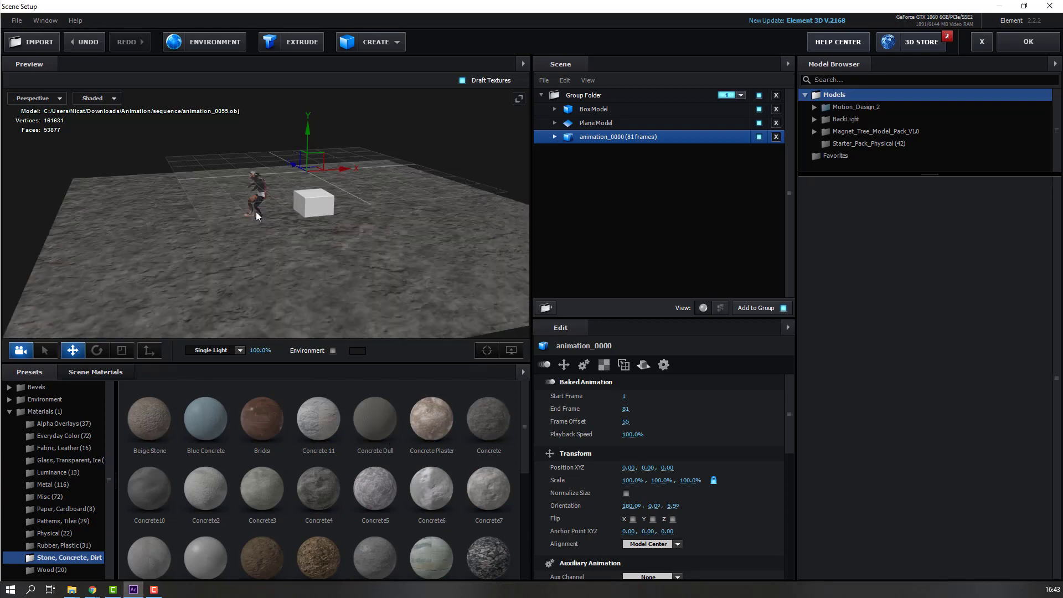
- Apply the Concrete Plaster material to the box
{"action": "scroll", "coordinate": [256, 212], "scroll_direction": "up", "scroll_amount": 5}
{"action": "left_click_drag", "start_coordinate": [254, 228], "coordinate": [328, 228]}
{"action": "mouse_move", "coordinate": [309, 412]}
{"action": "left_mouse_down"}
{"action": "mouse_move", "coordinate": [383, 289]}
{"action": "mouse_move", "coordinate": [311, 424]}
{"action": "left_mouse_up"}
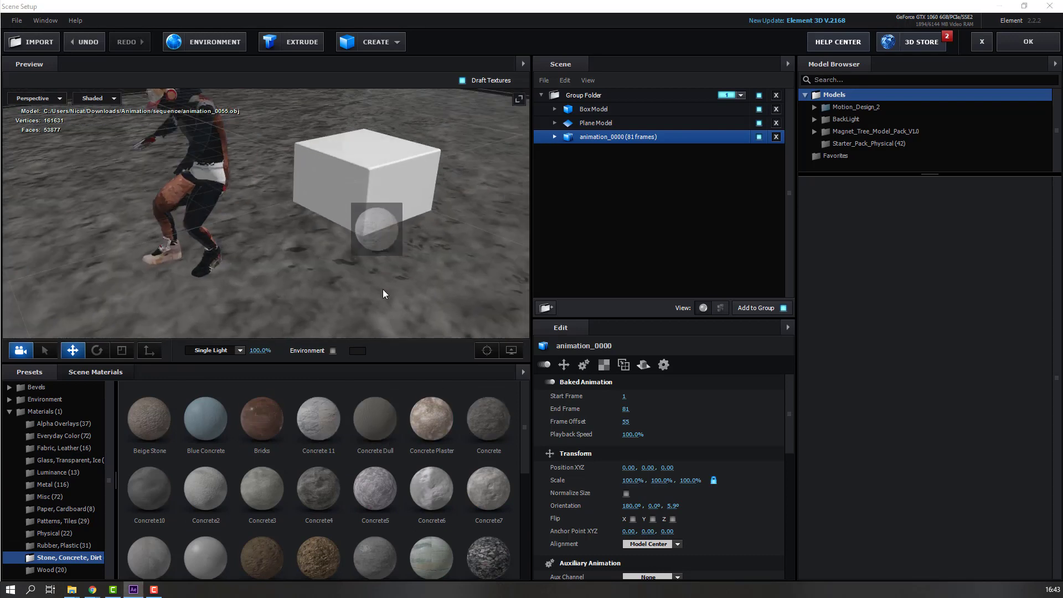
{"action": "left_click_drag", "start_coordinate": [432, 422], "coordinate": [274, 195]}
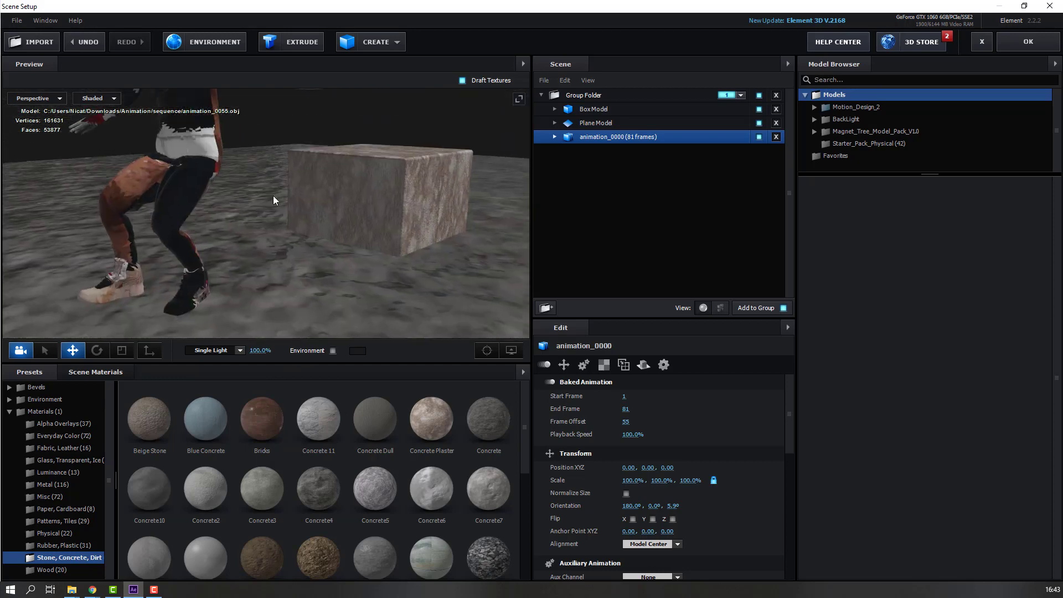
{"action": "scroll", "coordinate": [273, 195], "scroll_direction": "down", "scroll_amount": 6}
- Load a blue environment from the BackLight_2K presets, show it in the preview and apply the scene
{"action": "left_click", "coordinate": [31, 399]}
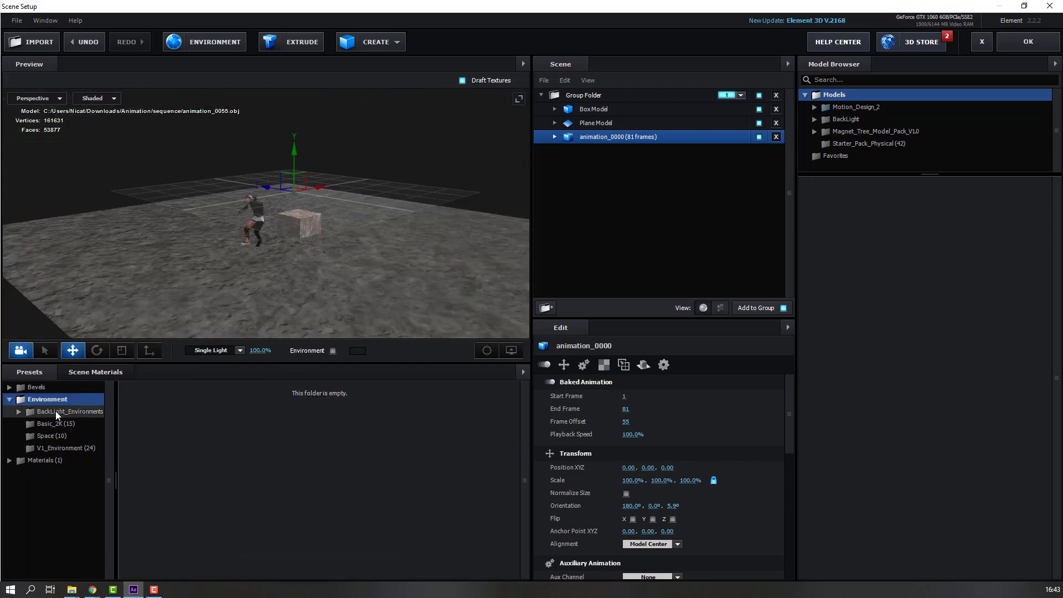
{"action": "left_click", "coordinate": [55, 411]}
{"action": "left_click", "coordinate": [62, 424]}
{"action": "scroll", "coordinate": [285, 501], "scroll_direction": "down", "scroll_amount": 3}
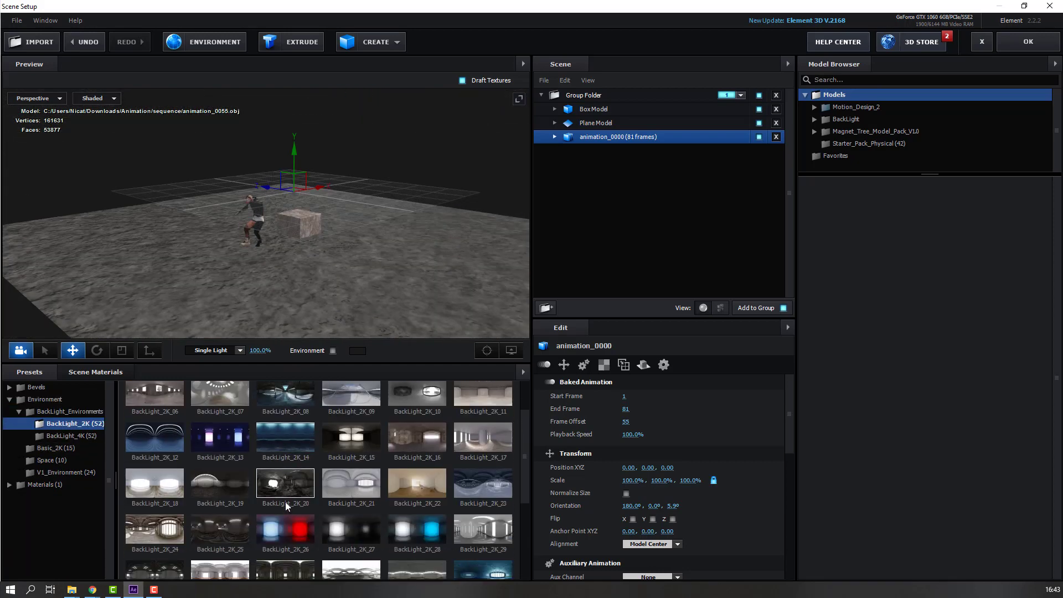
{"action": "scroll", "coordinate": [285, 487], "scroll_direction": "down", "scroll_amount": 1}
{"action": "scroll", "coordinate": [228, 241], "scroll_direction": "up", "scroll_amount": 5}
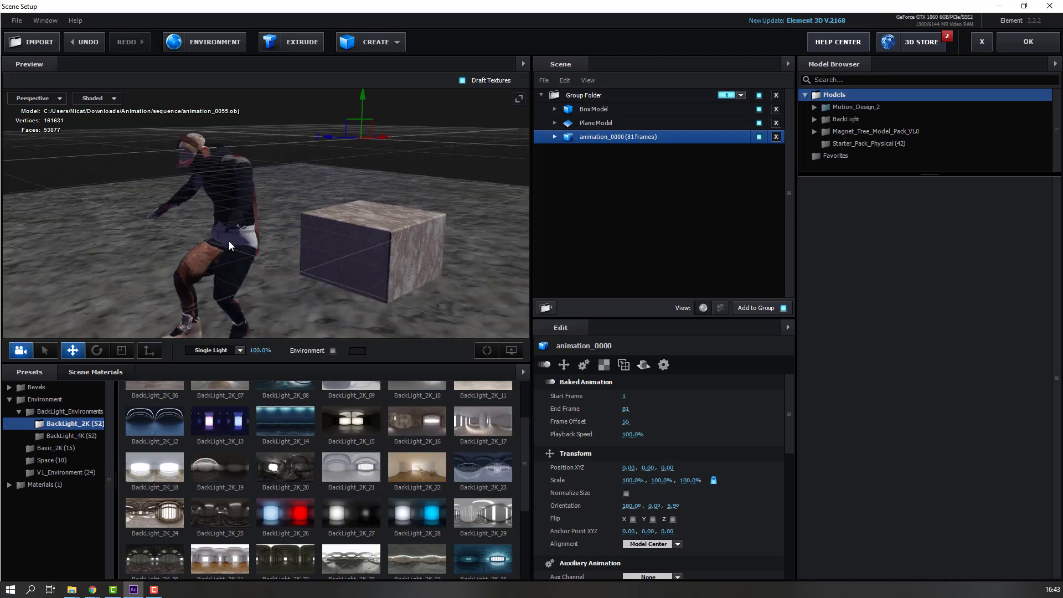
{"action": "scroll", "coordinate": [247, 238], "scroll_direction": "down", "scroll_amount": 5}
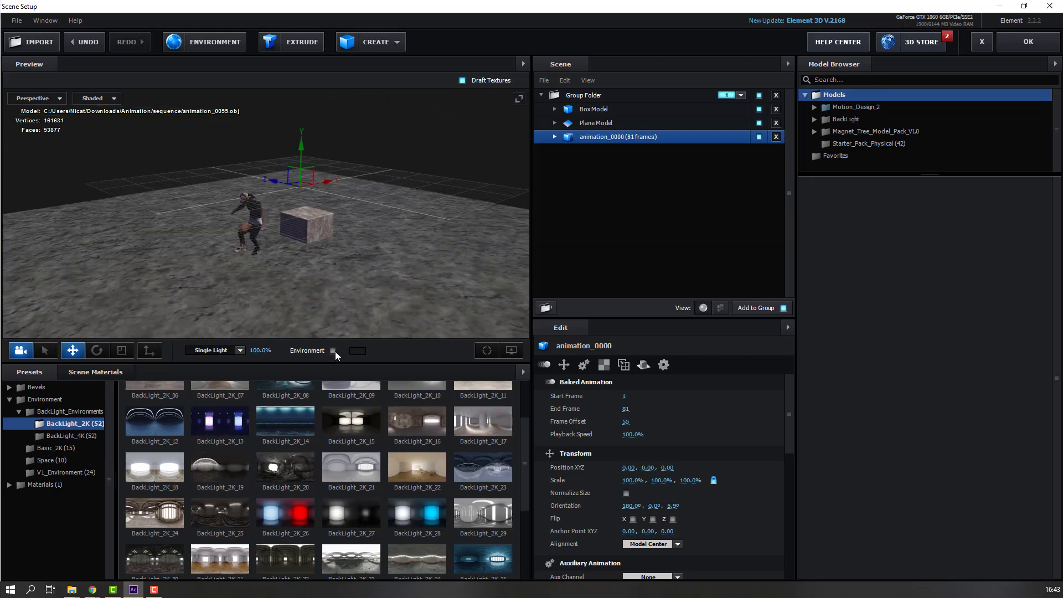
{"action": "left_click", "coordinate": [332, 350]}
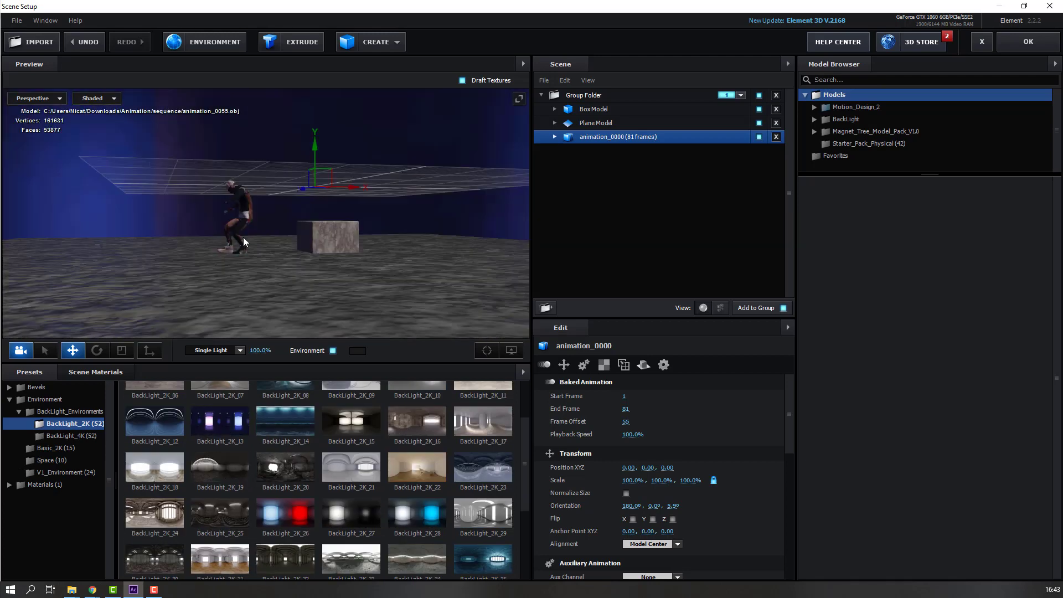
{"action": "left_click", "coordinate": [1008, 38]}
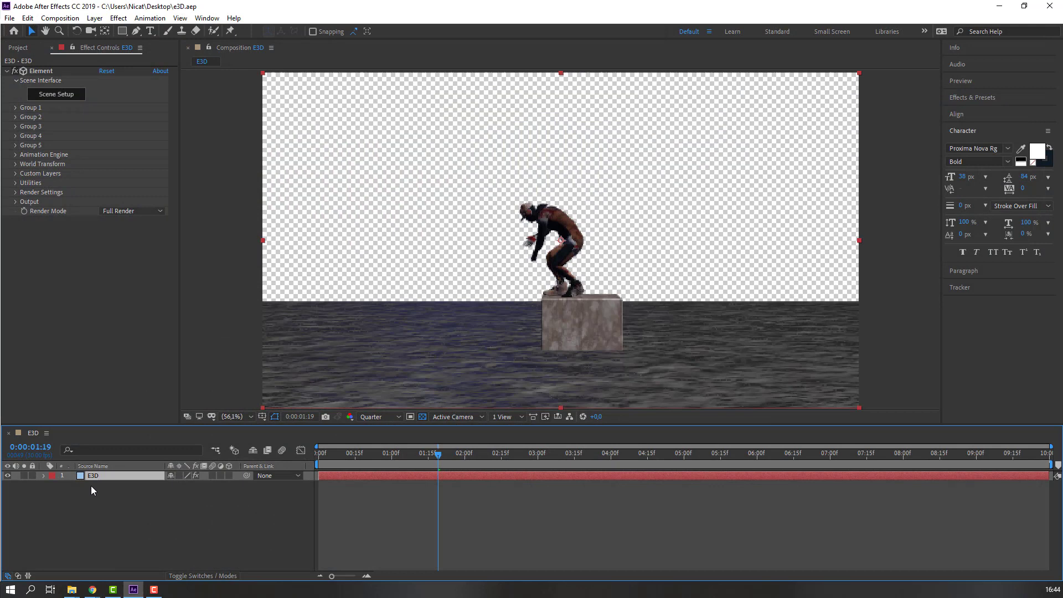
- Enable ambient occlusion in the Element render settings
{"action": "left_click", "coordinate": [16, 193]}
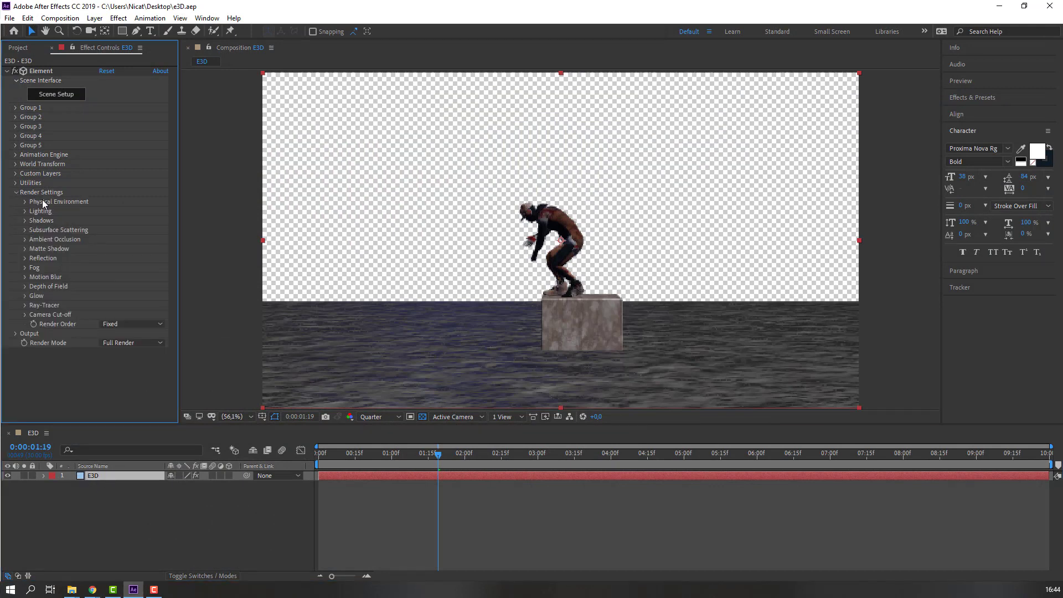
{"action": "left_click", "coordinate": [25, 239]}
{"action": "left_click", "coordinate": [102, 249]}
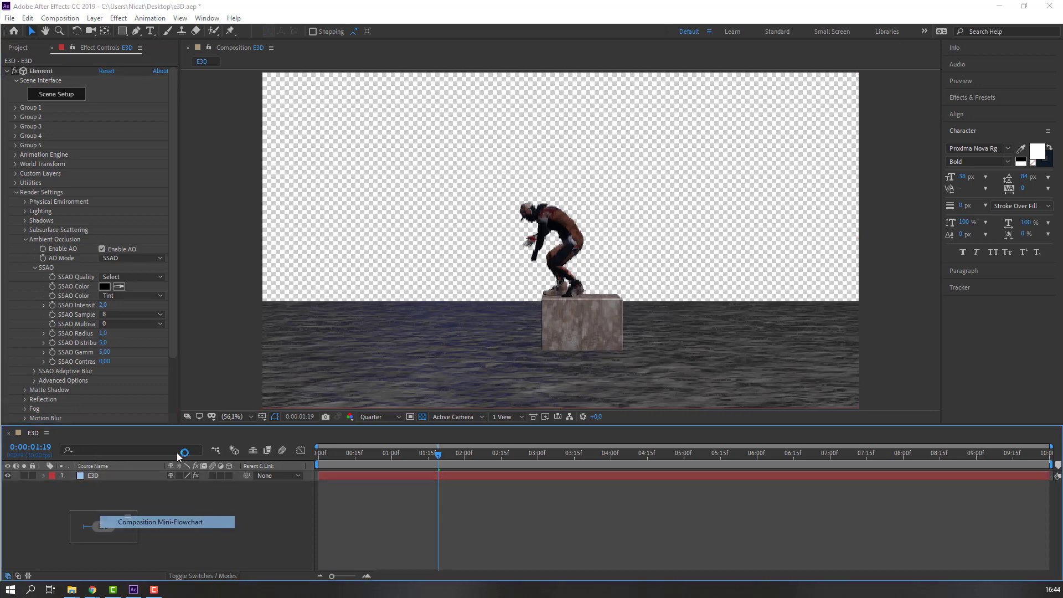
- Create a new camera and orbit it to frame the character and the box from a closer, angled view
{"action": "right_click", "coordinate": [171, 499]}
{"action": "mouse_move", "coordinate": [239, 380]}
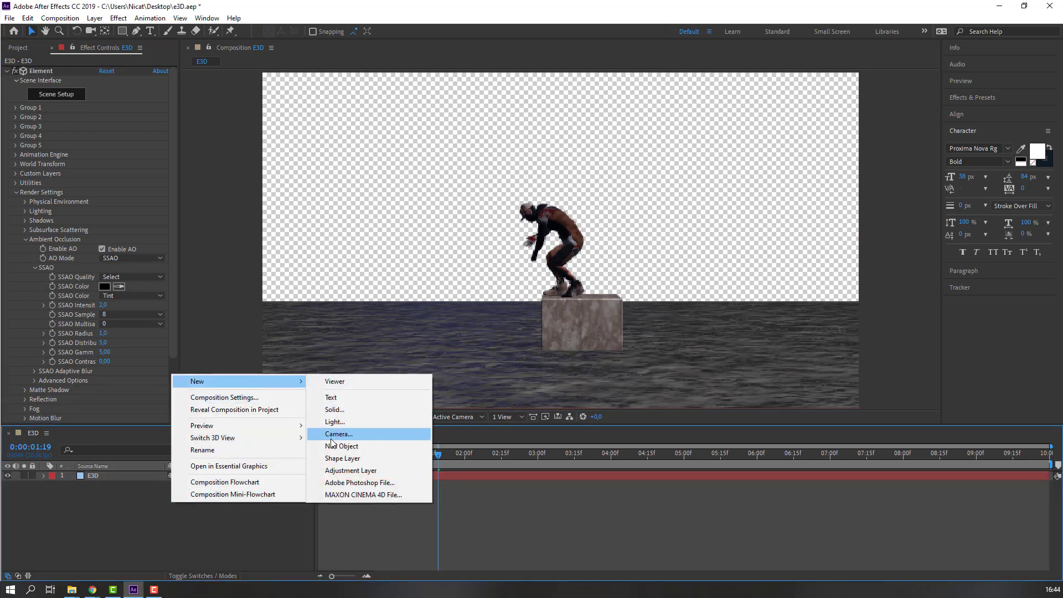
{"action": "left_click", "coordinate": [335, 432]}
{"action": "left_click", "coordinate": [411, 420]}
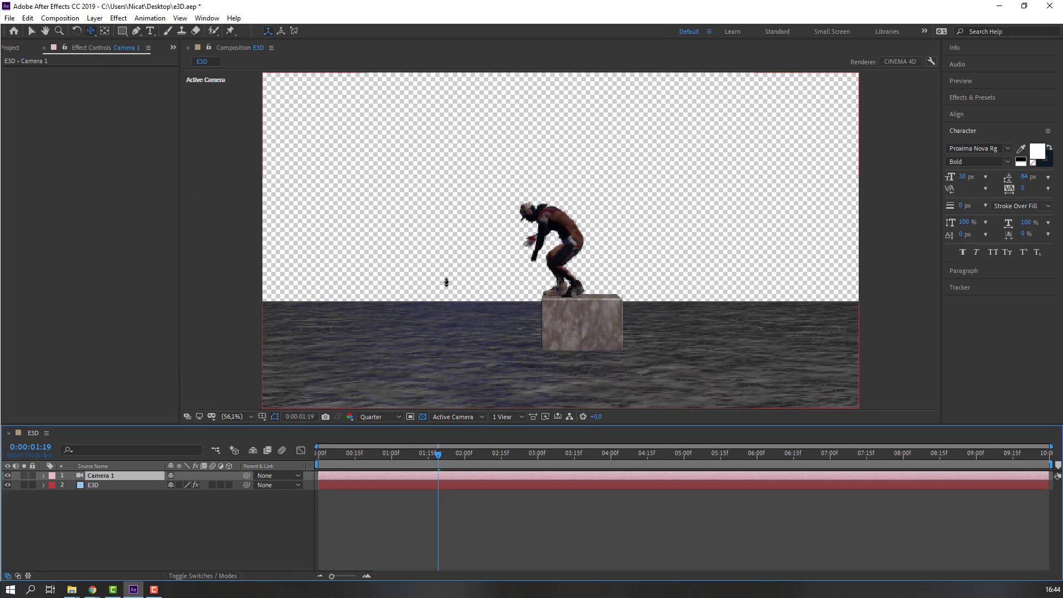
{"action": "left_click_drag", "start_coordinate": [523, 281], "coordinate": [547, 176]}
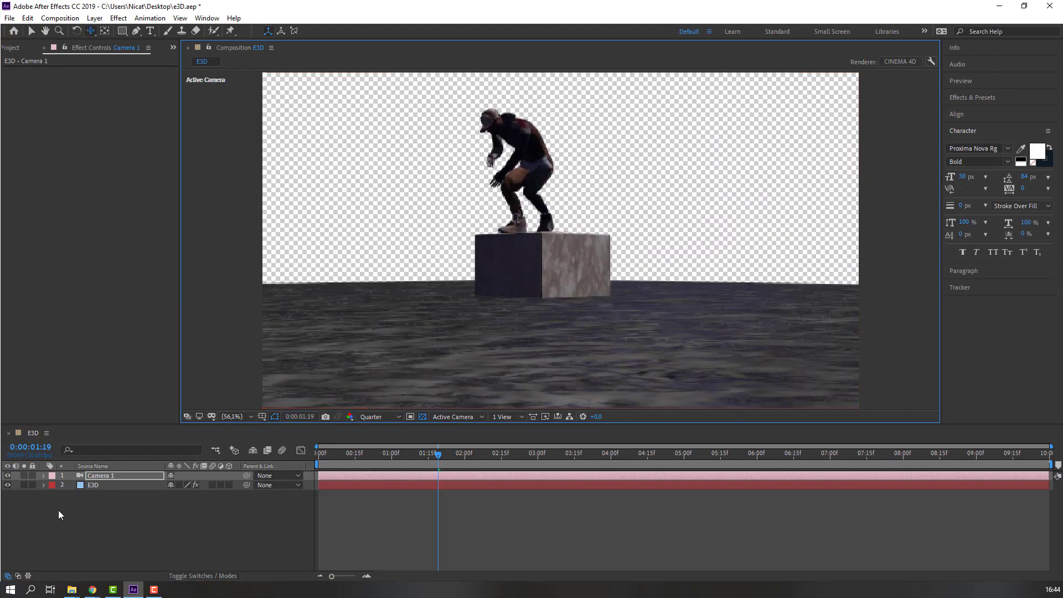
- Create an orbit null for the camera
{"action": "right_click", "coordinate": [96, 475]}
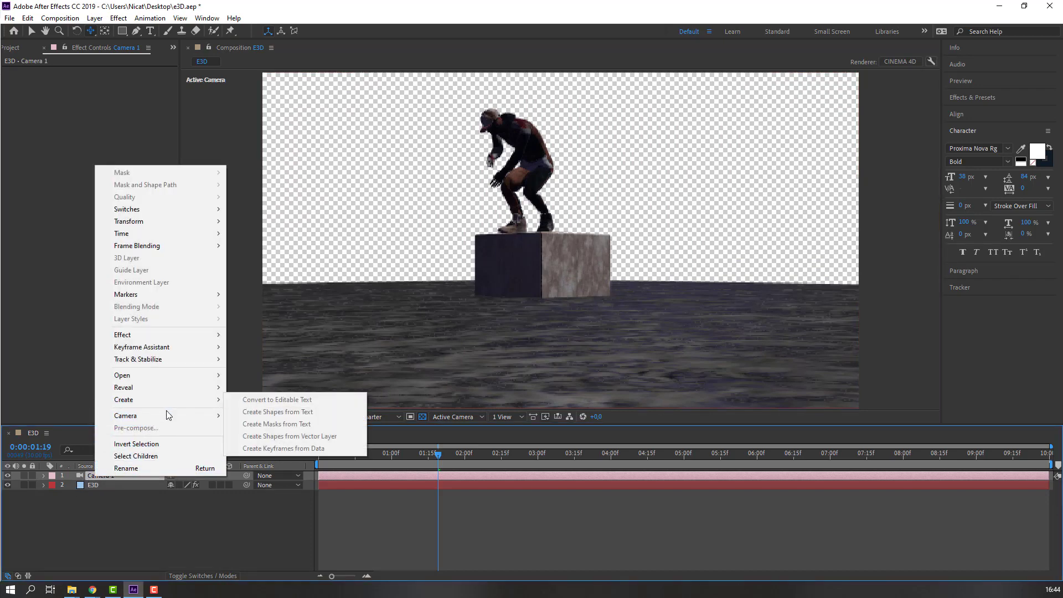
{"action": "mouse_move", "coordinate": [164, 419]}
{"action": "left_click", "coordinate": [266, 428]}
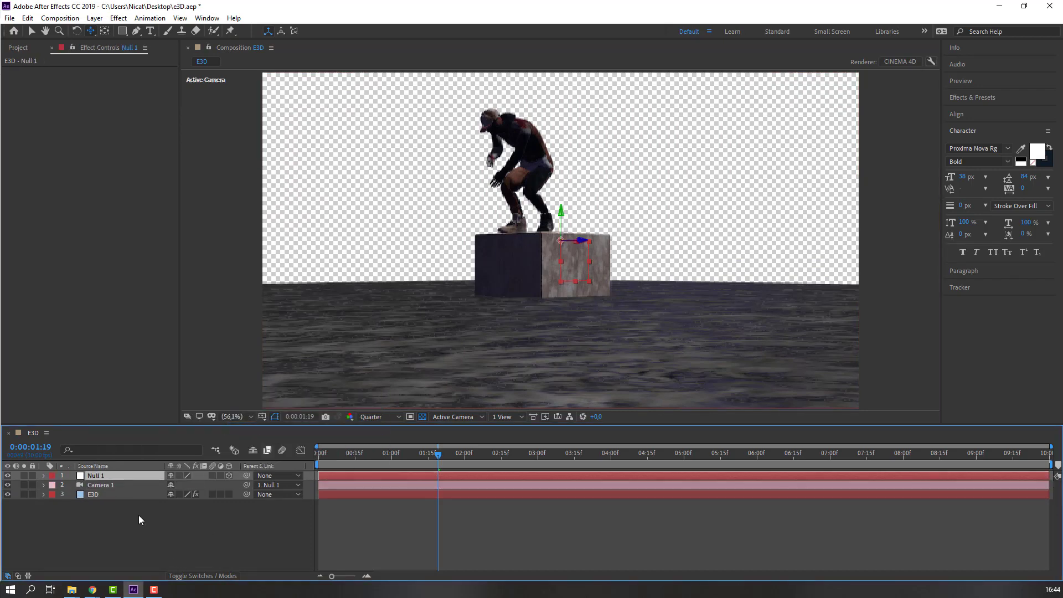
- Keyframe the null's position at 0:00:00:00 and set its X position to about 851 at 0:00:01:29
{"action": "key", "text": "Home"}
{"action": "key", "text": "alt+shift+p"}
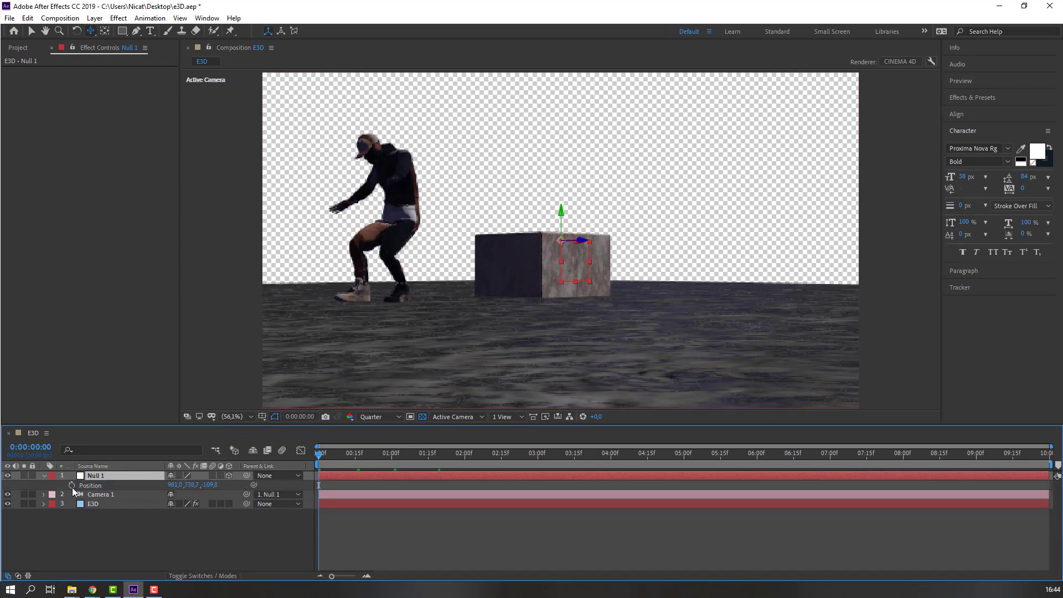
{"action": "left_click_drag", "start_coordinate": [346, 456], "coordinate": [462, 467]}
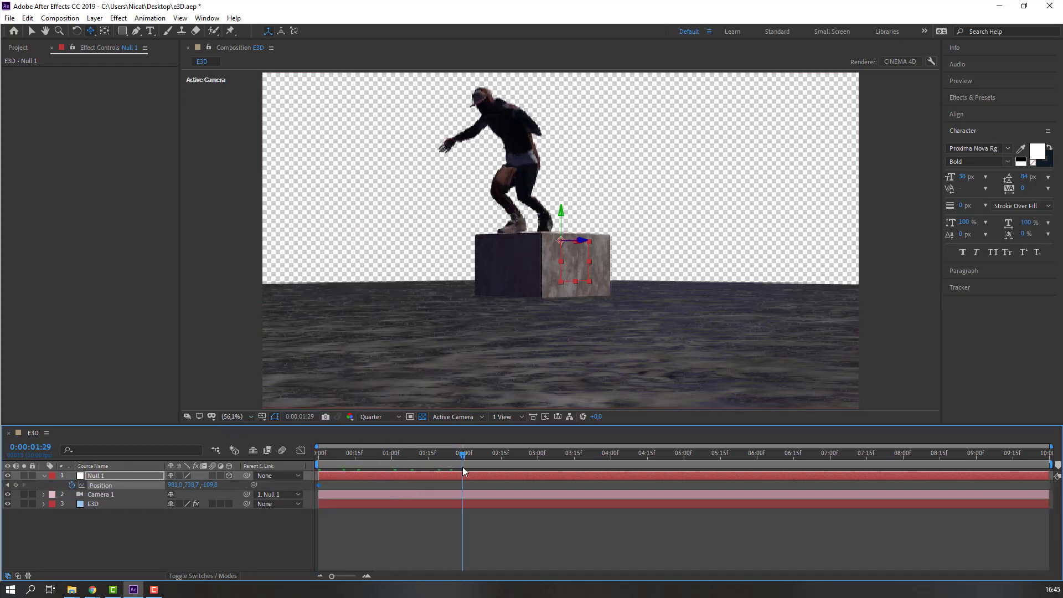
{"action": "left_click_drag", "start_coordinate": [165, 485], "coordinate": [103, 486]}
- Reopen Scene Setup from the E3D layer, set the character's frame offset to 0 and apply the scene
{"action": "left_click", "coordinate": [95, 504]}
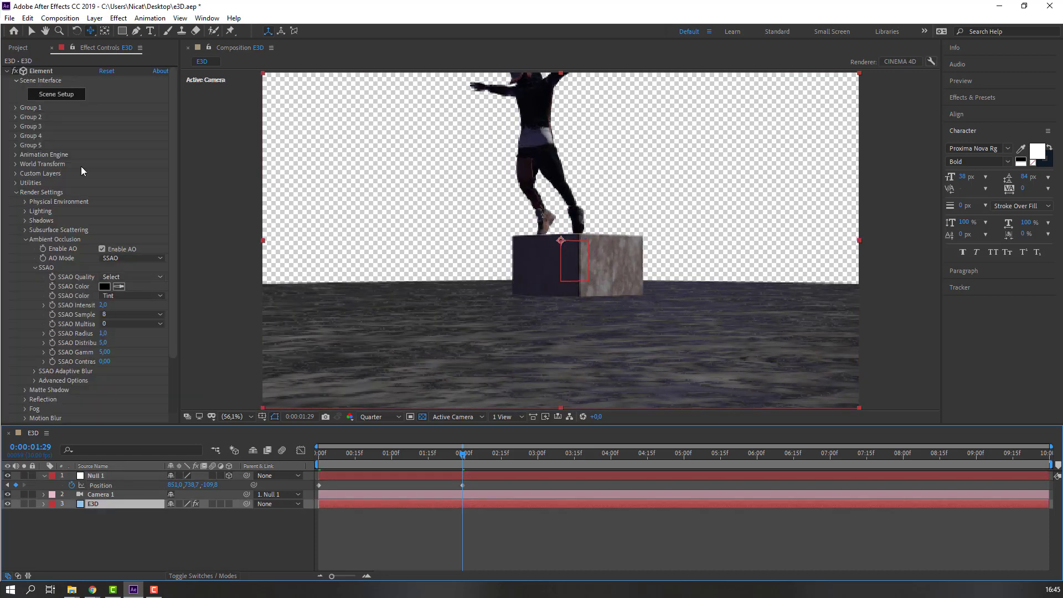
{"action": "left_click", "coordinate": [67, 98]}
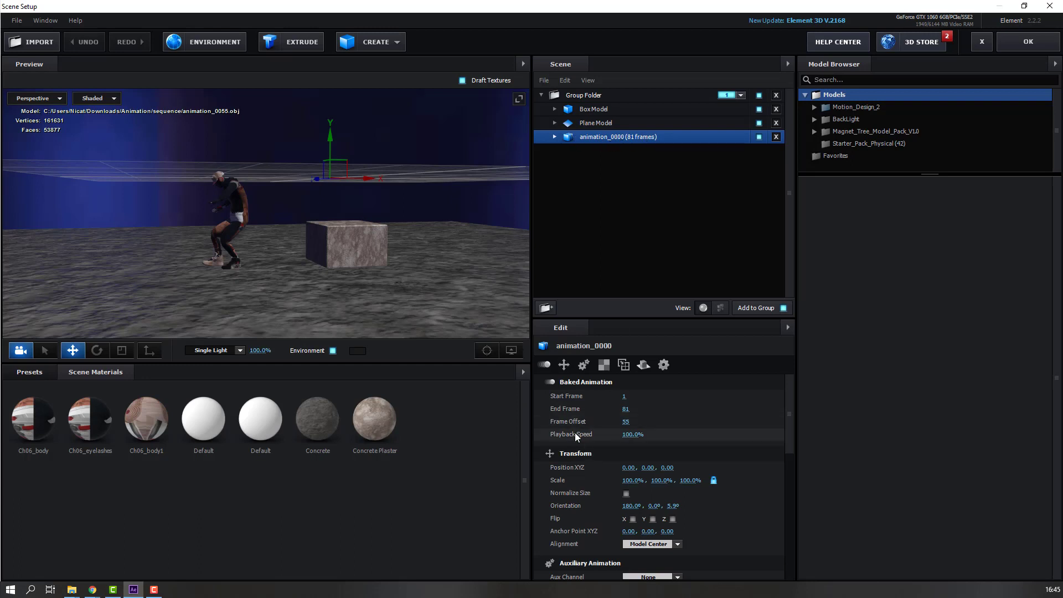
{"action": "key", "text": "Return"}
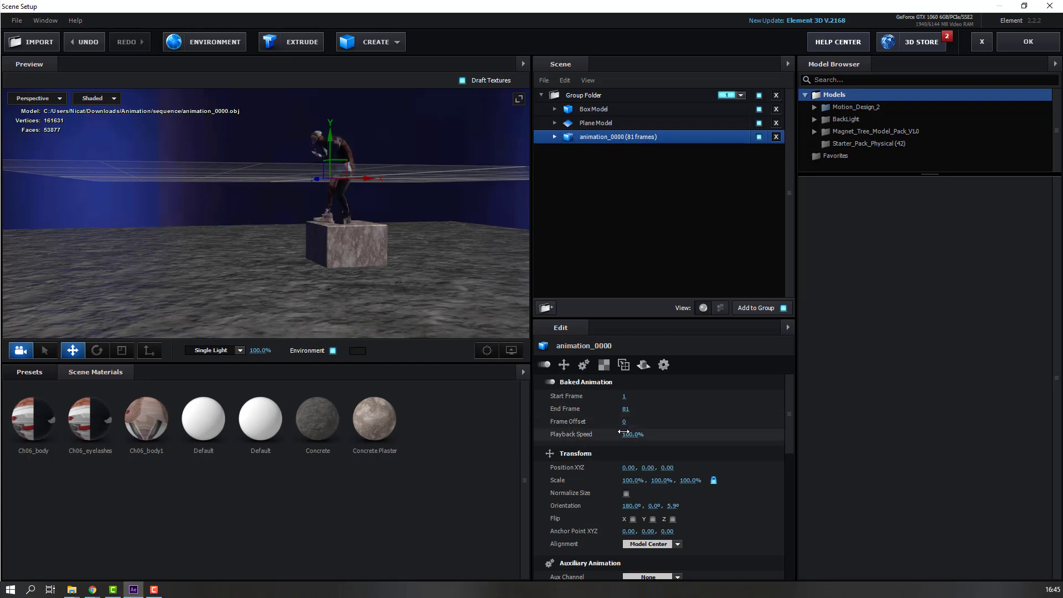
{"action": "left_click", "coordinate": [1027, 41]}
- Set Y to 724.7 on both of the null's position keyframes and shift the camera vertically to keep the jumping character in frame
{"action": "left_click_drag", "start_coordinate": [319, 454], "coordinate": [409, 454]}
{"action": "left_click_drag", "start_coordinate": [486, 481], "coordinate": [315, 488]}
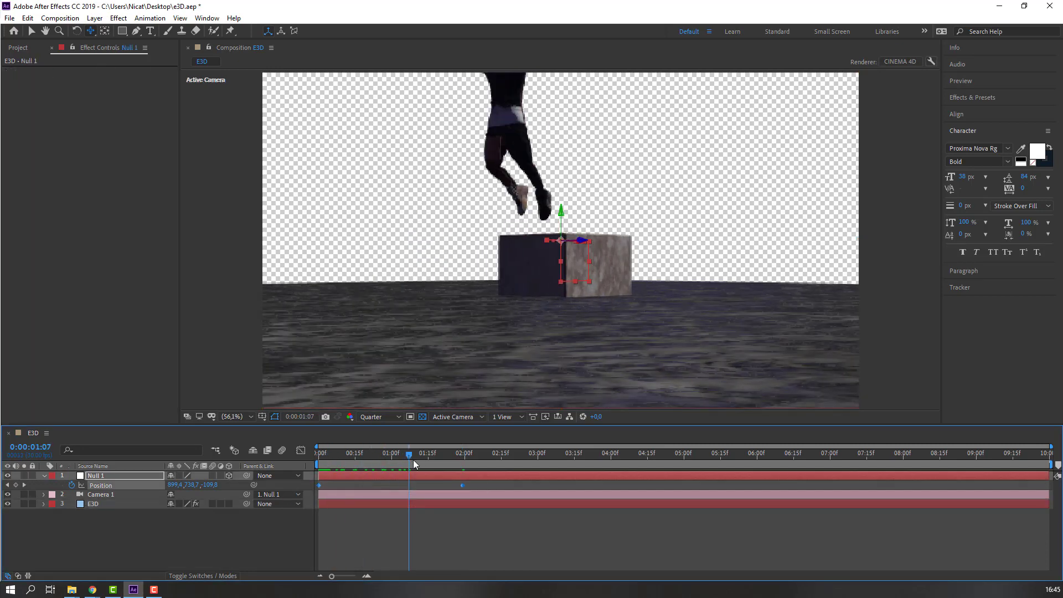
{"action": "left_click_drag", "start_coordinate": [460, 459], "coordinate": [387, 454]}
{"action": "left_click", "coordinate": [382, 525]}
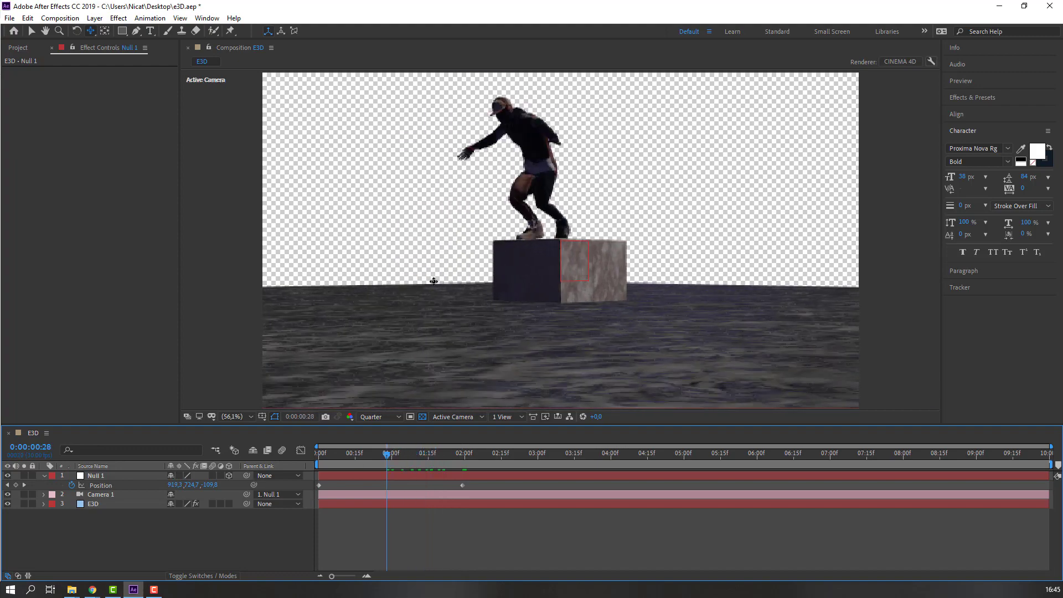
{"action": "left_click_drag", "start_coordinate": [436, 172], "coordinate": [430, 247]}
{"action": "key", "text": "space"}
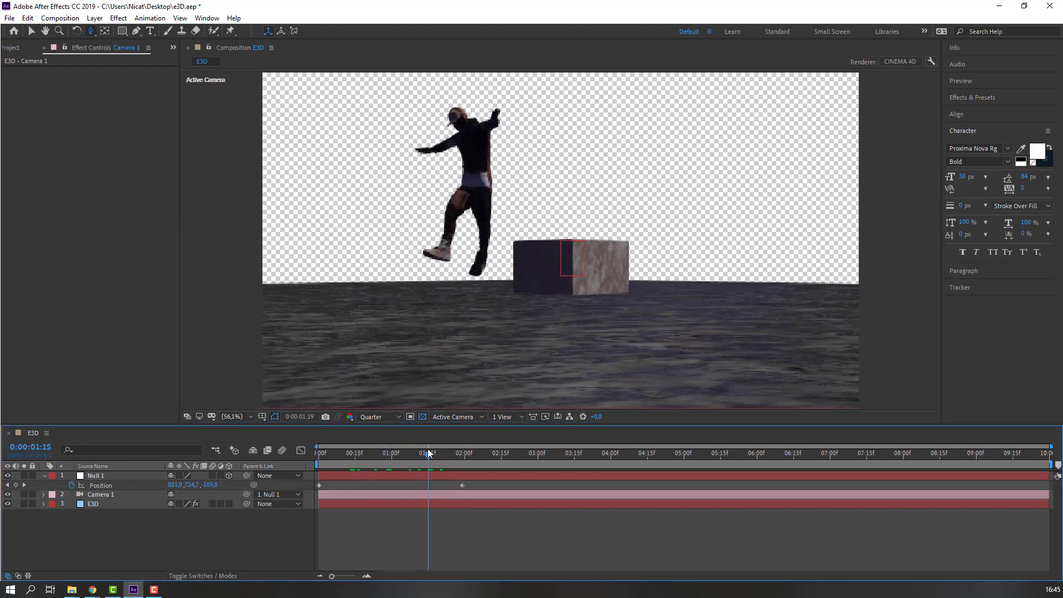
- End the work area at 0:00:02:20 and trim the composition to it
{"action": "left_click_drag", "start_coordinate": [314, 454], "coordinate": [465, 454]}
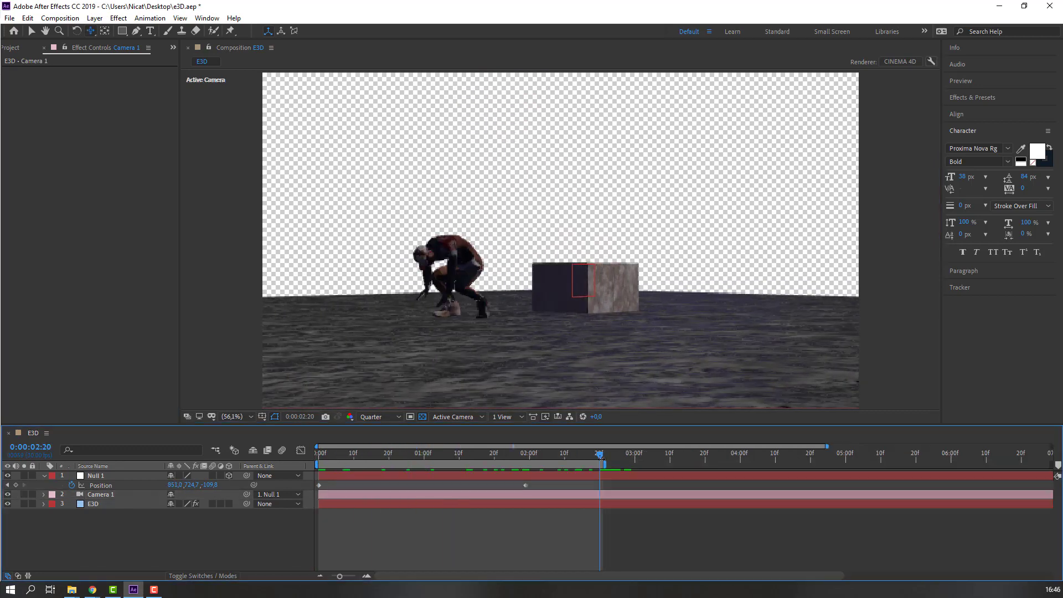
{"action": "right_click", "coordinate": [545, 461]}
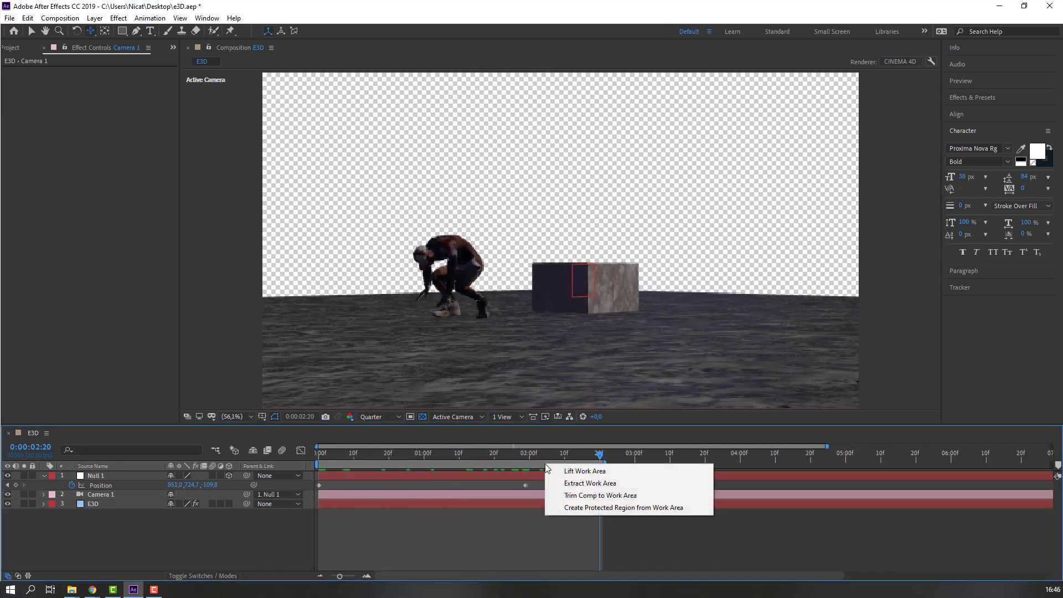
{"action": "left_click", "coordinate": [635, 496]}
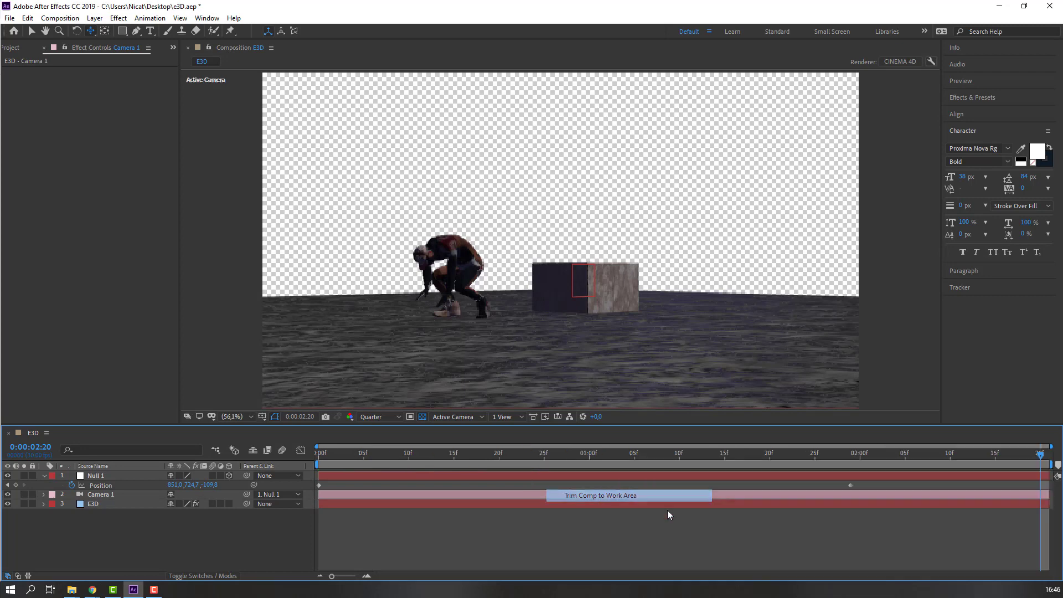
- Move the null's last position keyframe to the end of the composition and preview the animation
{"action": "left_click", "coordinate": [849, 484]}
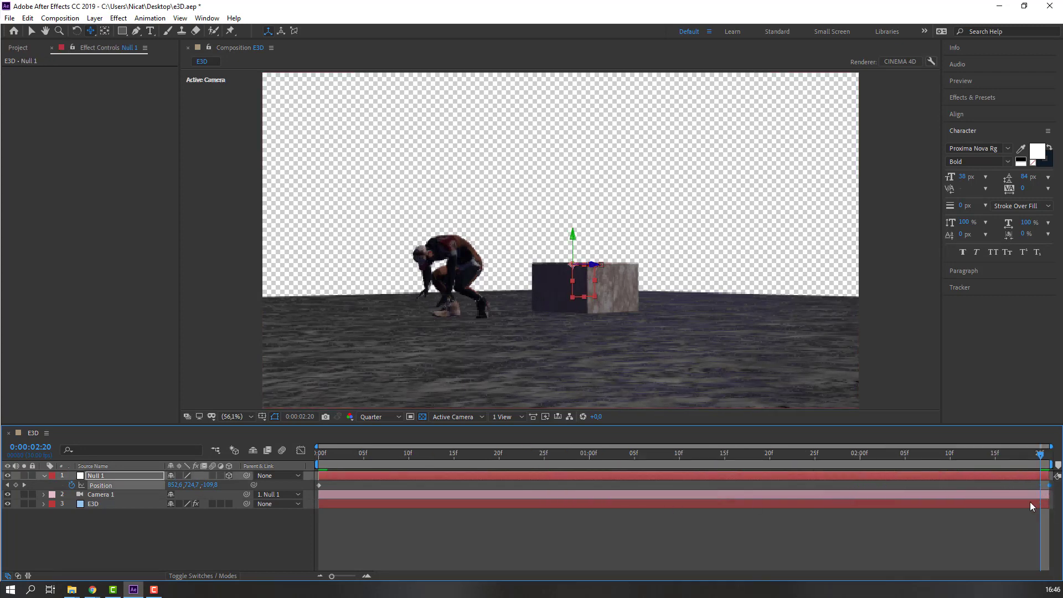
{"action": "left_click", "coordinate": [657, 517]}
{"action": "key", "text": "space"}
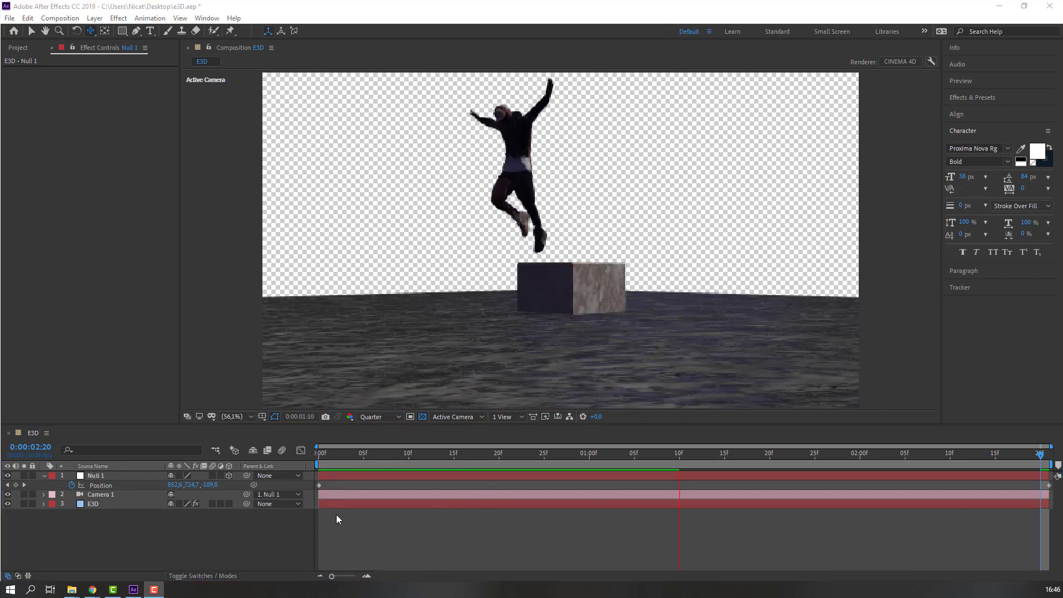
- Return to the first frame, open Scene Setup from the E3D layer and delete the Box Model
{"action": "left_click_drag", "start_coordinate": [390, 455], "coordinate": [138, 525]}
{"action": "left_click", "coordinate": [92, 505]}
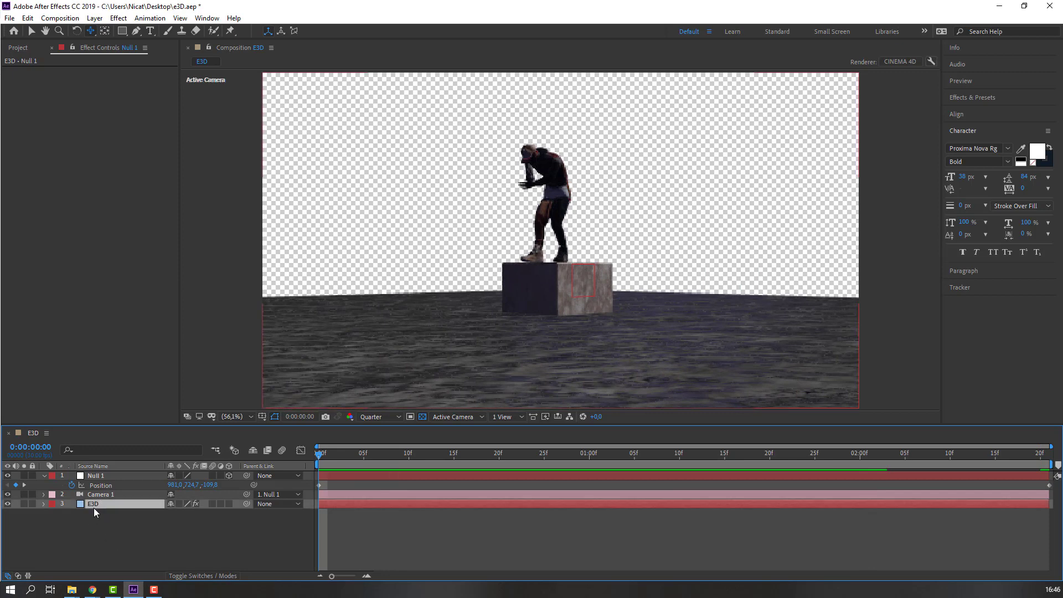
{"action": "left_click", "coordinate": [56, 97]}
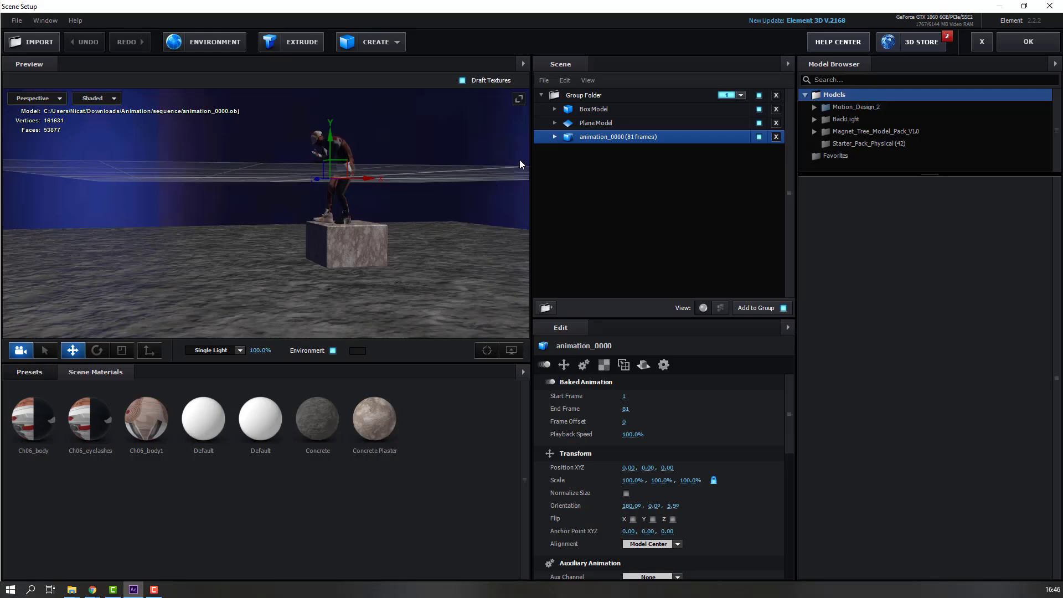
{"action": "left_click", "coordinate": [583, 110]}
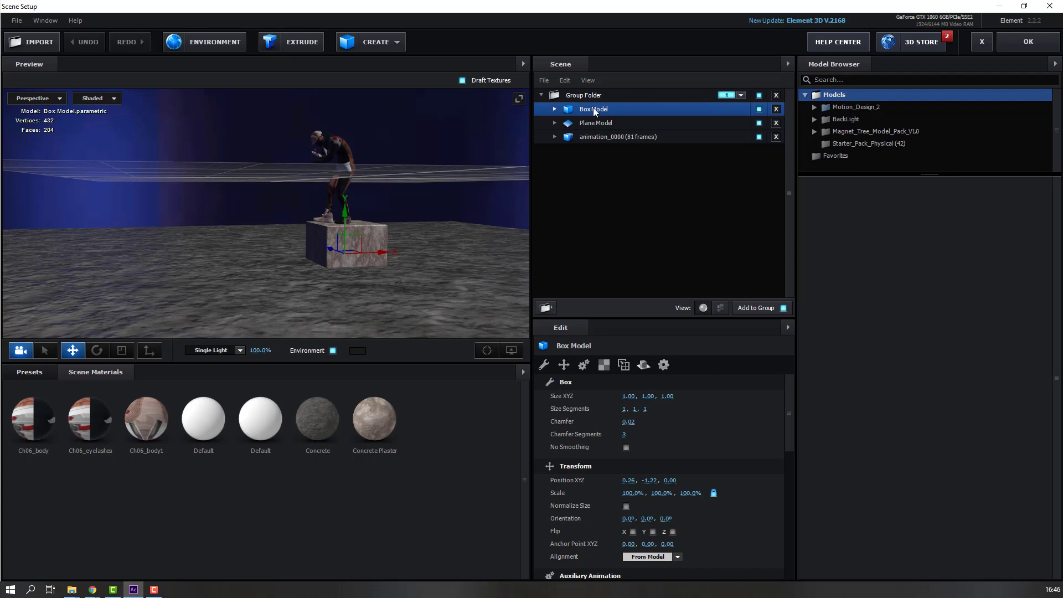
{"action": "left_click", "coordinate": [775, 110]}
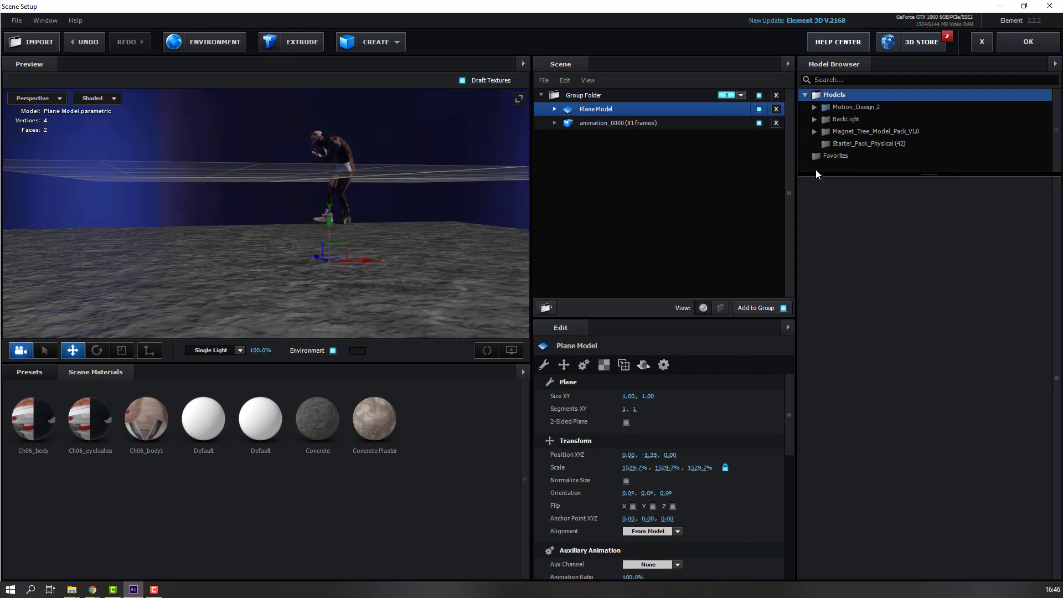
- Add rock_01 from Starter_Pack_Physical and place it under the character's feet at about 0.07, -1.04, 0.00
{"action": "left_click", "coordinate": [841, 143]}
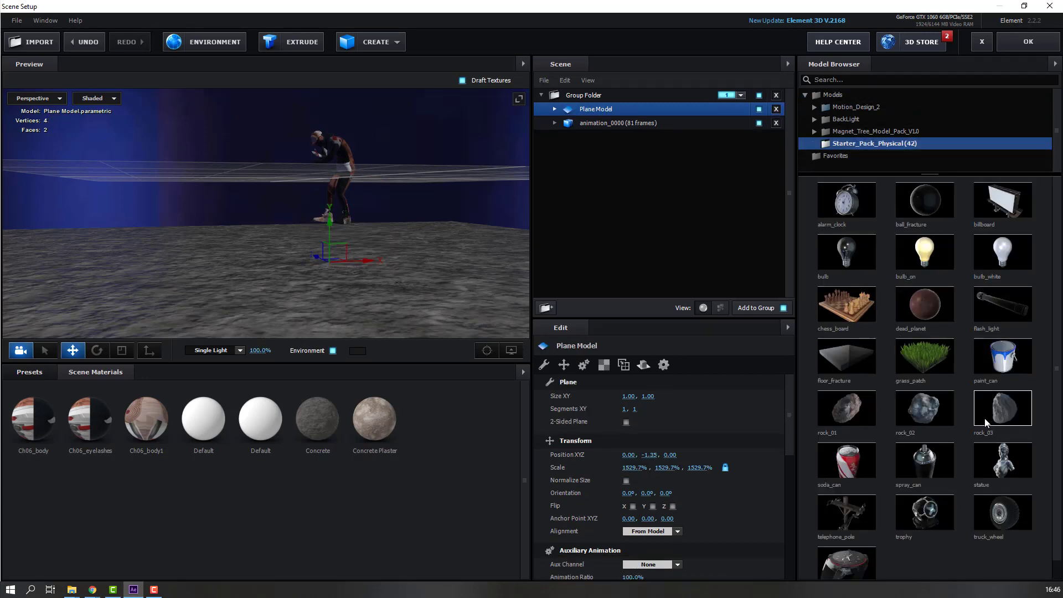
{"action": "left_click", "coordinate": [849, 413]}
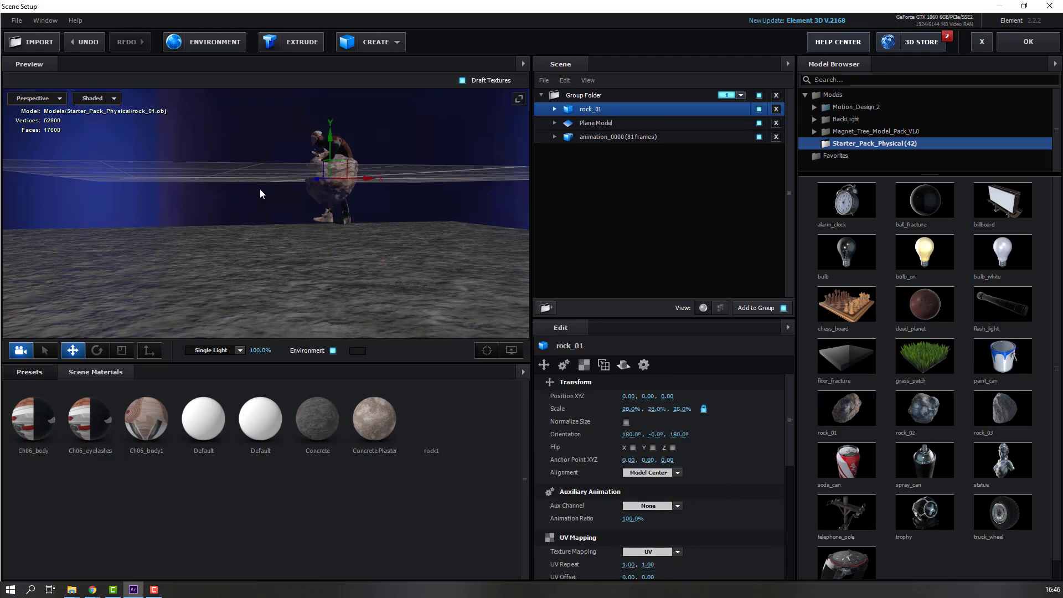
{"action": "left_click_drag", "start_coordinate": [260, 188], "coordinate": [308, 181]}
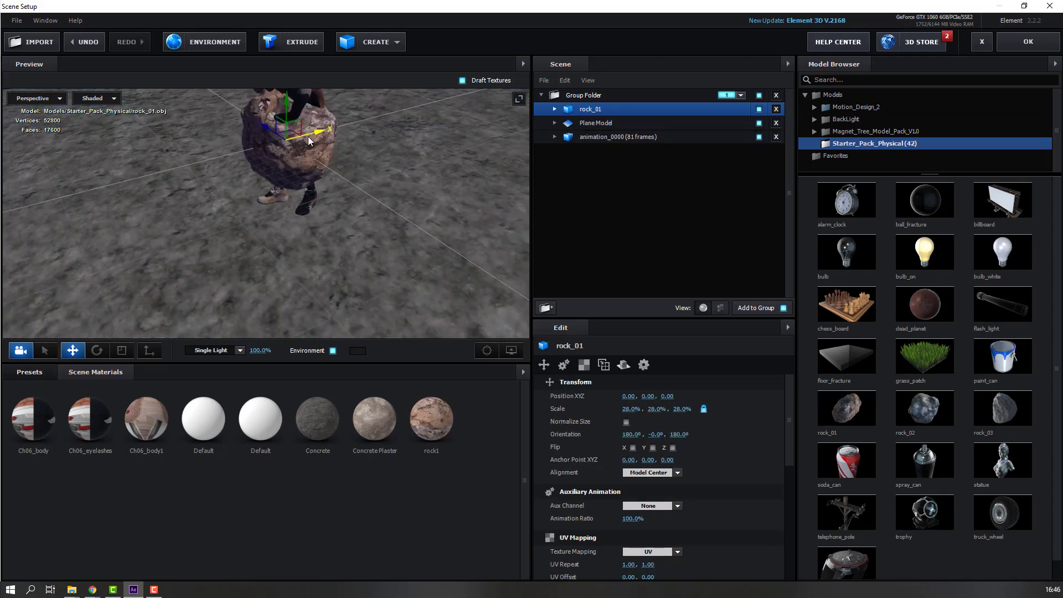
{"action": "left_click_drag", "start_coordinate": [308, 141], "coordinate": [257, 231]}
{"action": "scroll", "coordinate": [257, 231], "scroll_direction": "up", "scroll_amount": 2}
{"action": "left_click_drag", "start_coordinate": [363, 232], "coordinate": [331, 230]}
{"action": "left_click_drag", "start_coordinate": [331, 199], "coordinate": [277, 213]}
{"action": "left_click_drag", "start_coordinate": [272, 194], "coordinate": [272, 203]}
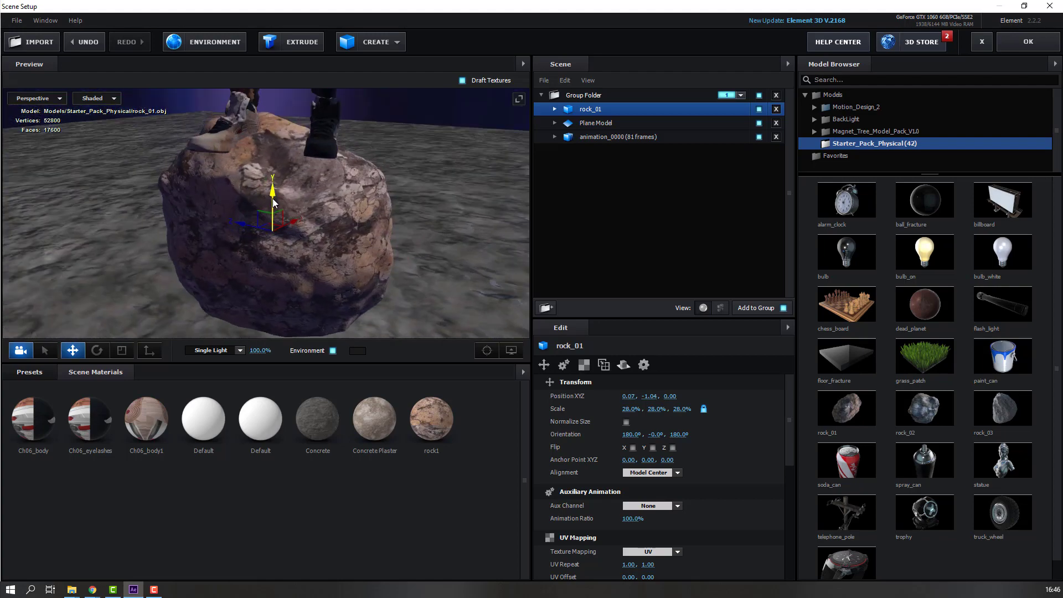
- Scale the rock to about 32.7% in X and 25.4% in Y, and apply the scene
{"action": "left_click", "coordinate": [122, 350]}
{"action": "left_click_drag", "start_coordinate": [245, 243], "coordinate": [232, 254]}
{"action": "left_click_drag", "start_coordinate": [273, 186], "coordinate": [272, 201]}
{"action": "scroll", "coordinate": [276, 216], "scroll_direction": "down", "scroll_amount": 5}
{"action": "left_click_drag", "start_coordinate": [310, 232], "coordinate": [238, 218]}
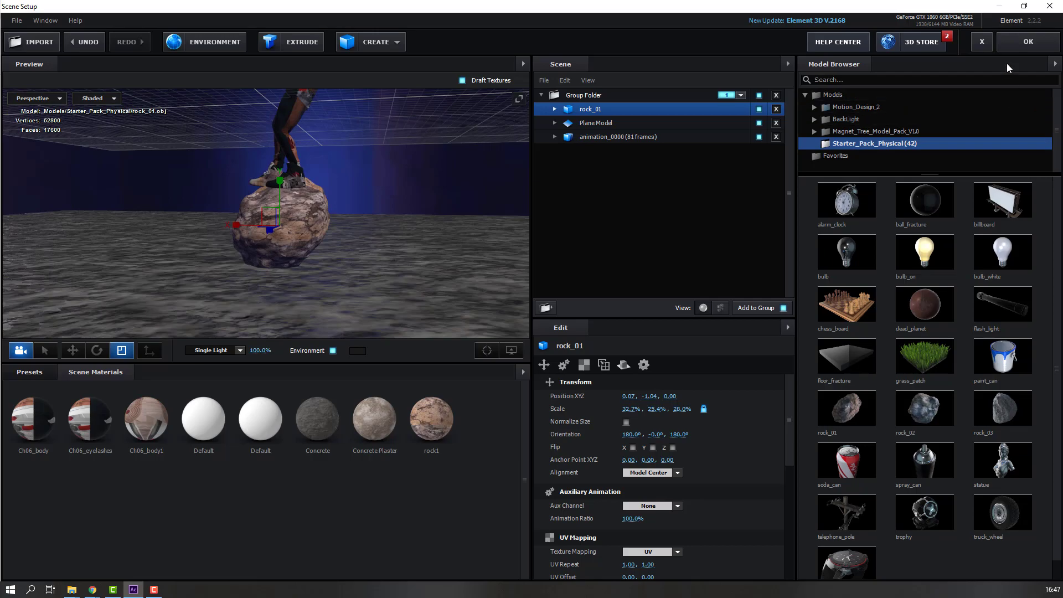
{"action": "left_click", "coordinate": [1009, 45]}
- Move to 0:00:00:26 and turn on Show in BG for Element's physical environment
{"action": "left_click", "coordinate": [390, 455]}
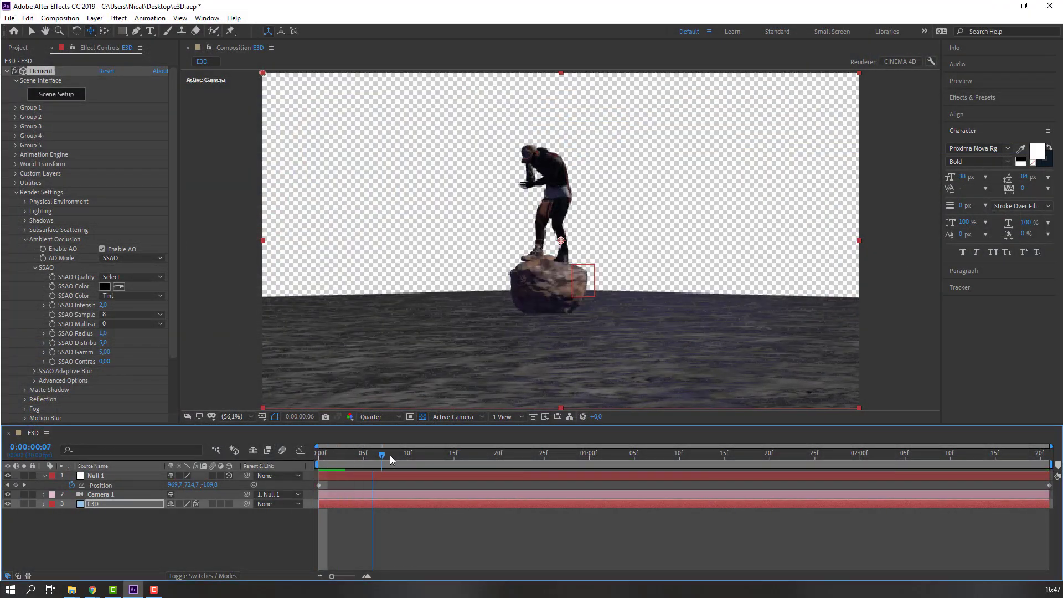
{"action": "left_click_drag", "start_coordinate": [390, 455], "coordinate": [553, 454]}
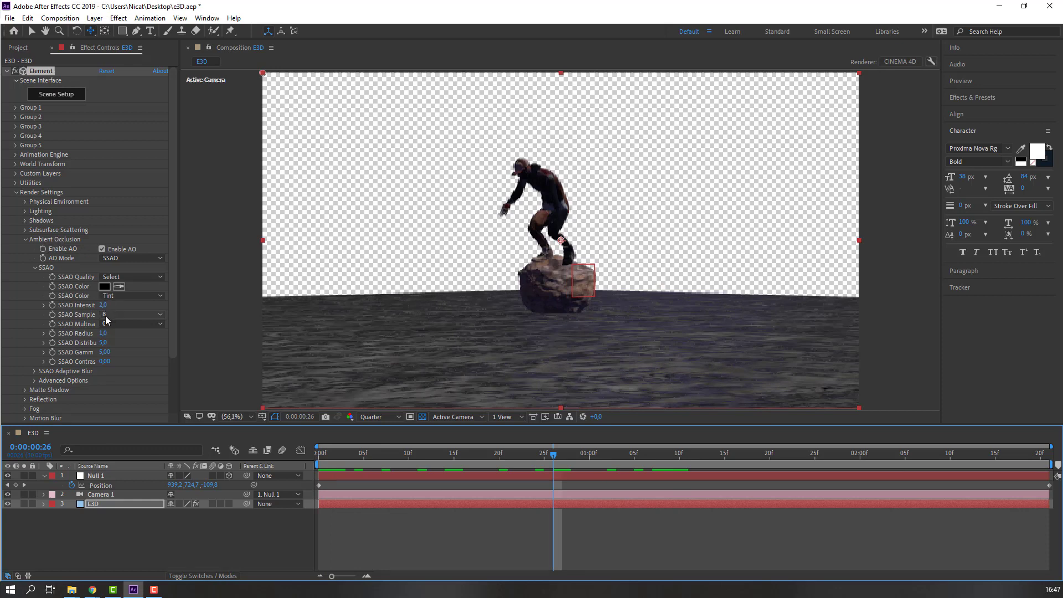
{"action": "left_click", "coordinate": [26, 239]}
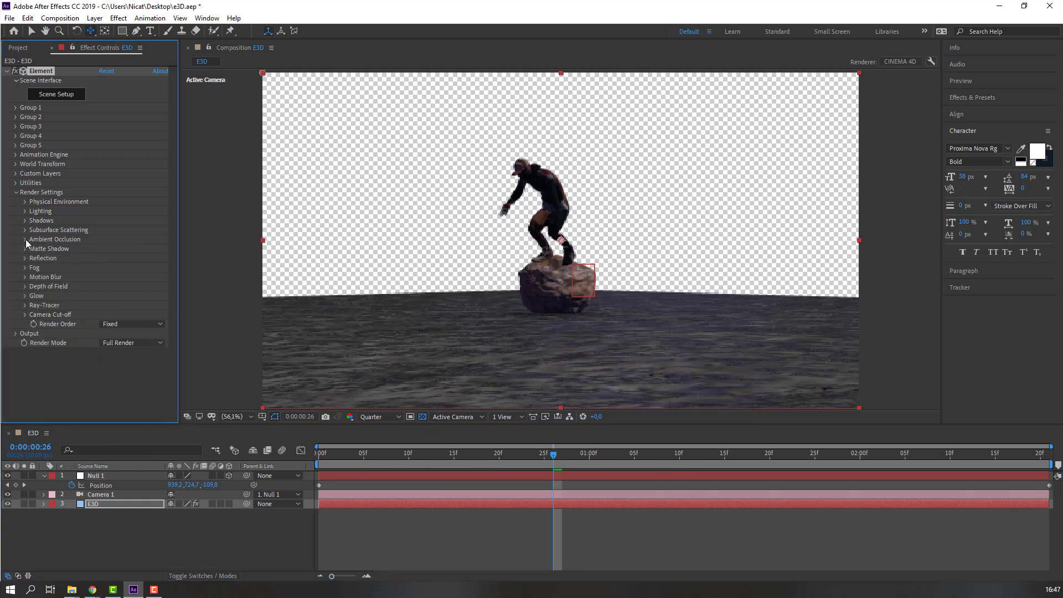
{"action": "left_click", "coordinate": [25, 203]}
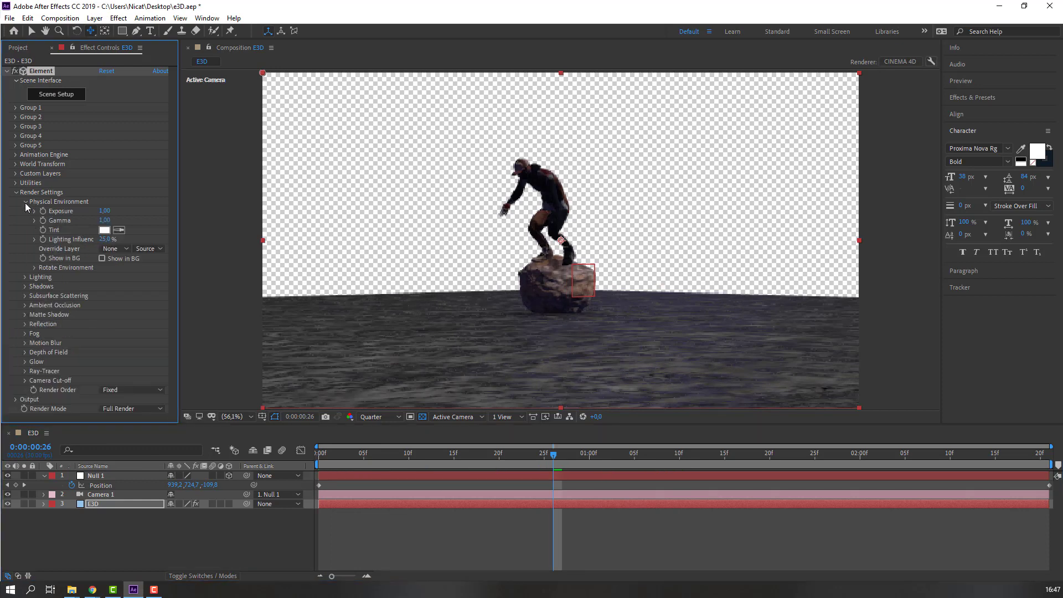
{"action": "left_click", "coordinate": [102, 259]}
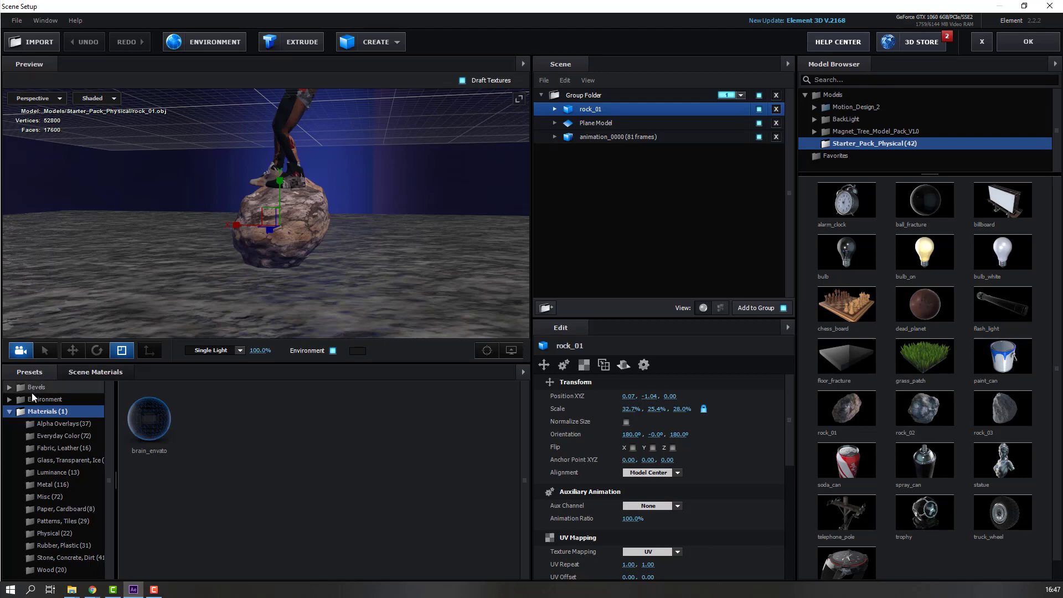
- In Scene Setup, try several BackLight_2K environments, choose BackLight_2K_36 and apply the scene
{"action": "left_click", "coordinate": [32, 397]}
{"action": "left_click", "coordinate": [60, 413]}
{"action": "left_click", "coordinate": [55, 422]}
{"action": "scroll", "coordinate": [275, 490], "scroll_direction": "down", "scroll_amount": 3}
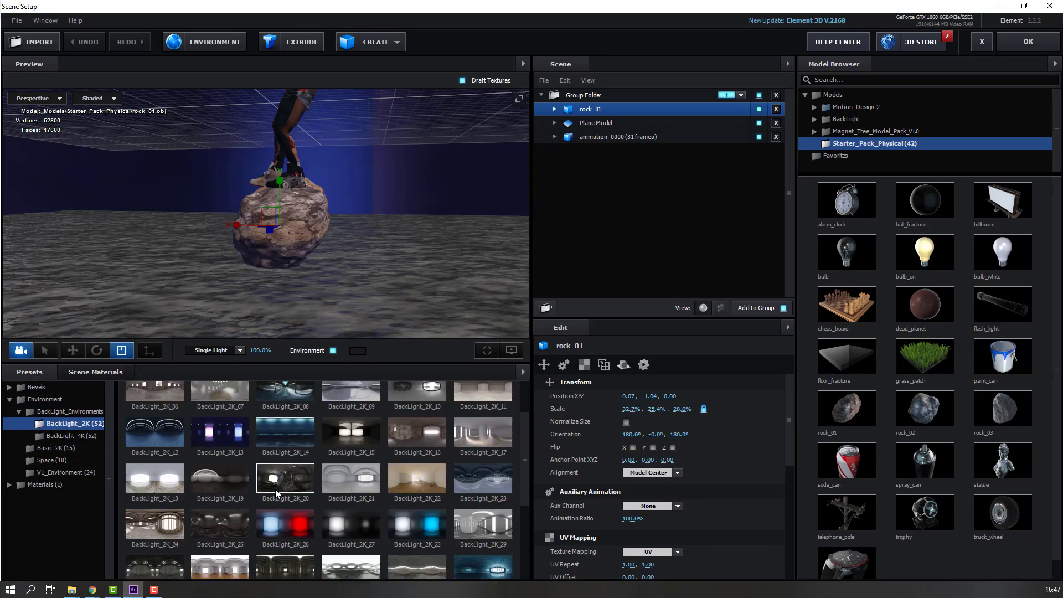
{"action": "left_click", "coordinate": [155, 427]}
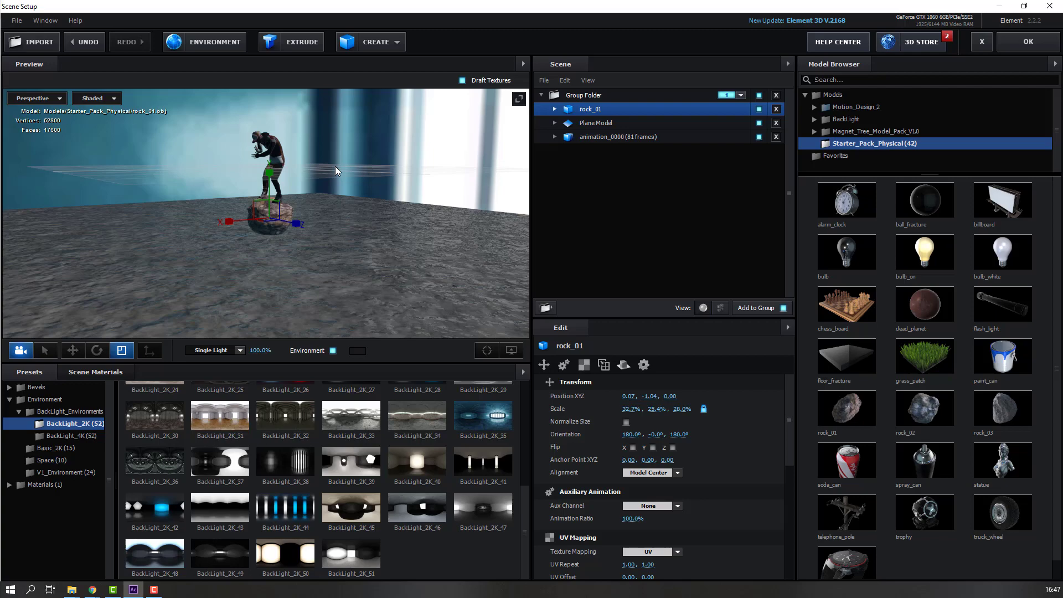
{"action": "left_click_drag", "start_coordinate": [335, 171], "coordinate": [303, 161]}
{"action": "scroll", "coordinate": [274, 454], "scroll_direction": "up", "scroll_amount": 5}
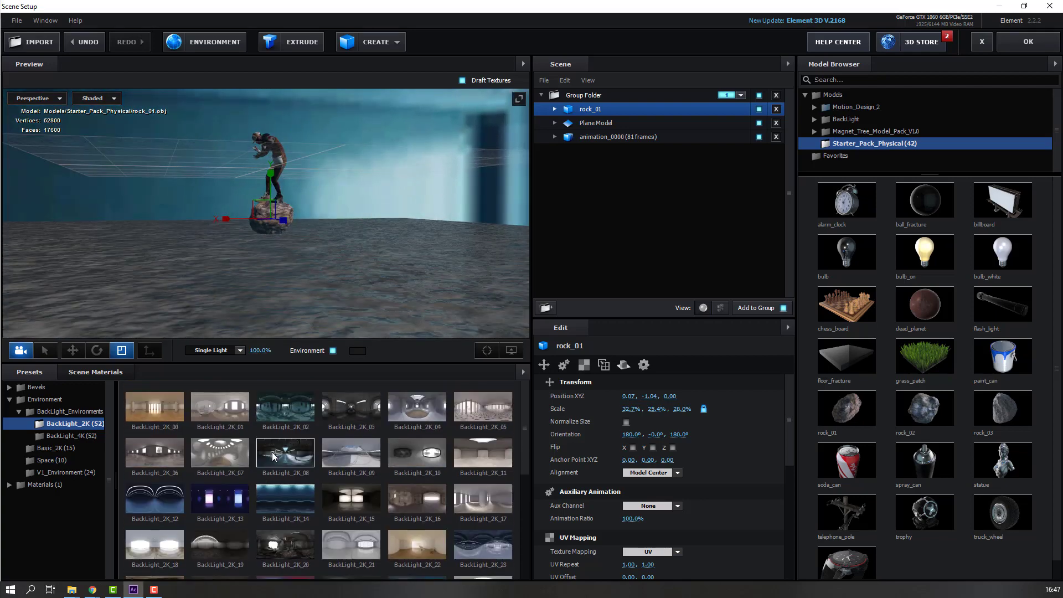
{"action": "scroll", "coordinate": [277, 482], "scroll_direction": "down", "scroll_amount": 5}
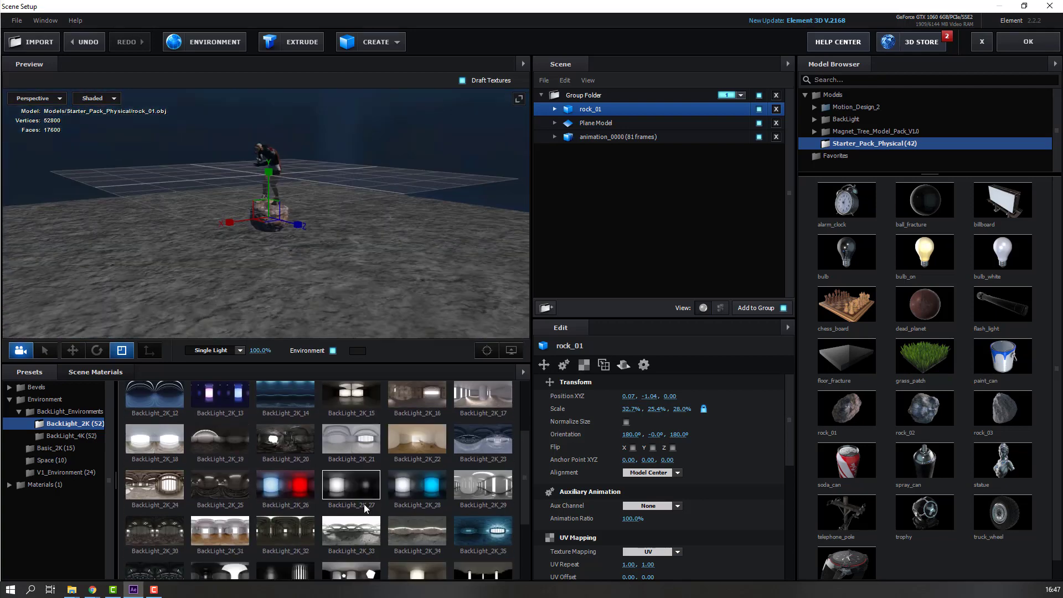
{"action": "left_click", "coordinate": [171, 464]}
{"action": "left_click_drag", "start_coordinate": [380, 249], "coordinate": [344, 240]}
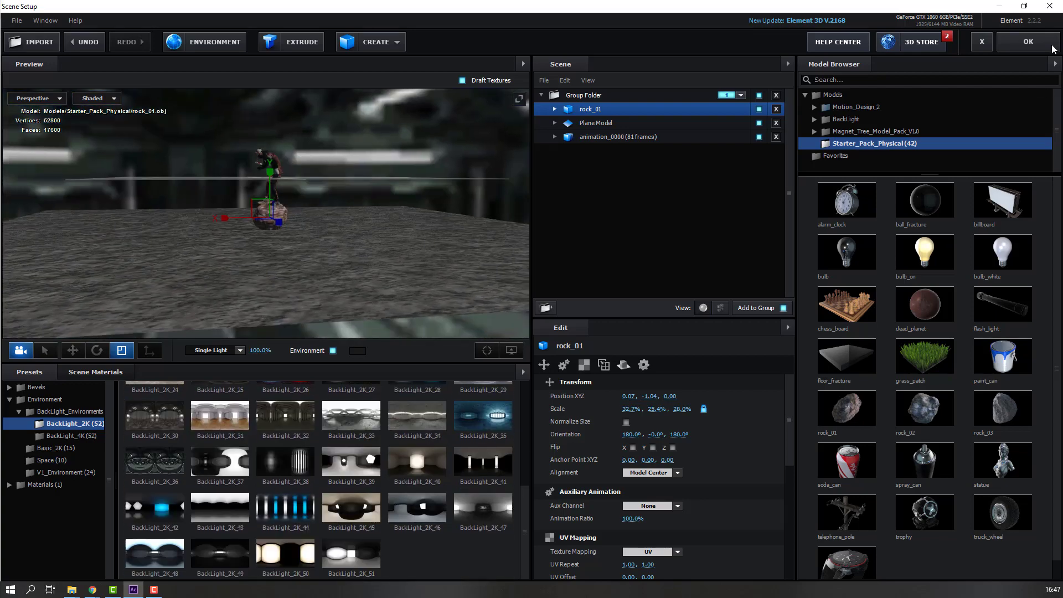
{"action": "left_click", "coordinate": [1028, 42]}
- Set Element's added lighting to the Cinema preset
{"action": "left_click", "coordinate": [23, 276]}
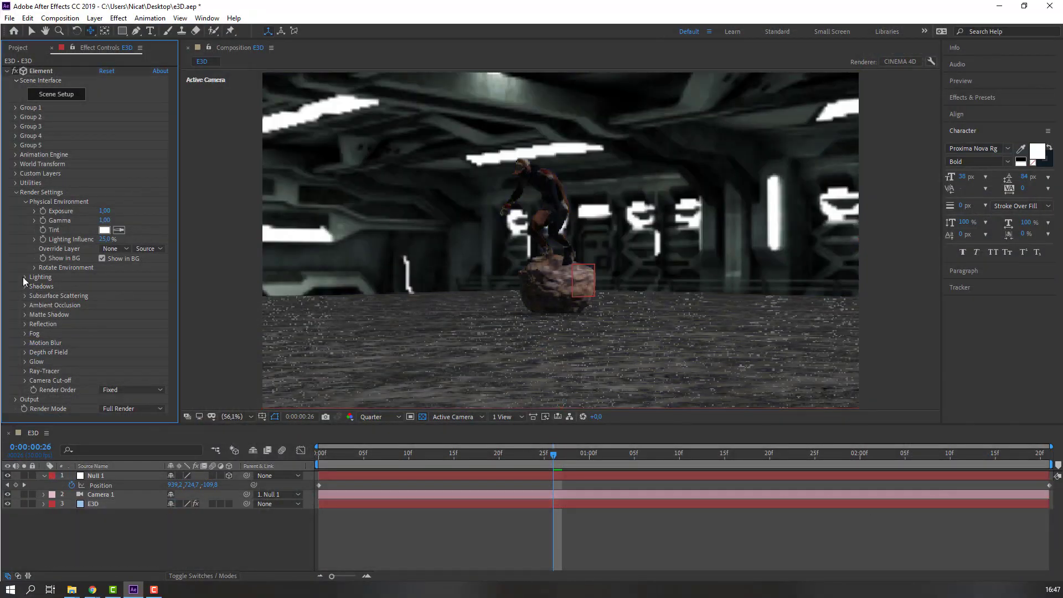
{"action": "left_click", "coordinate": [116, 304]}
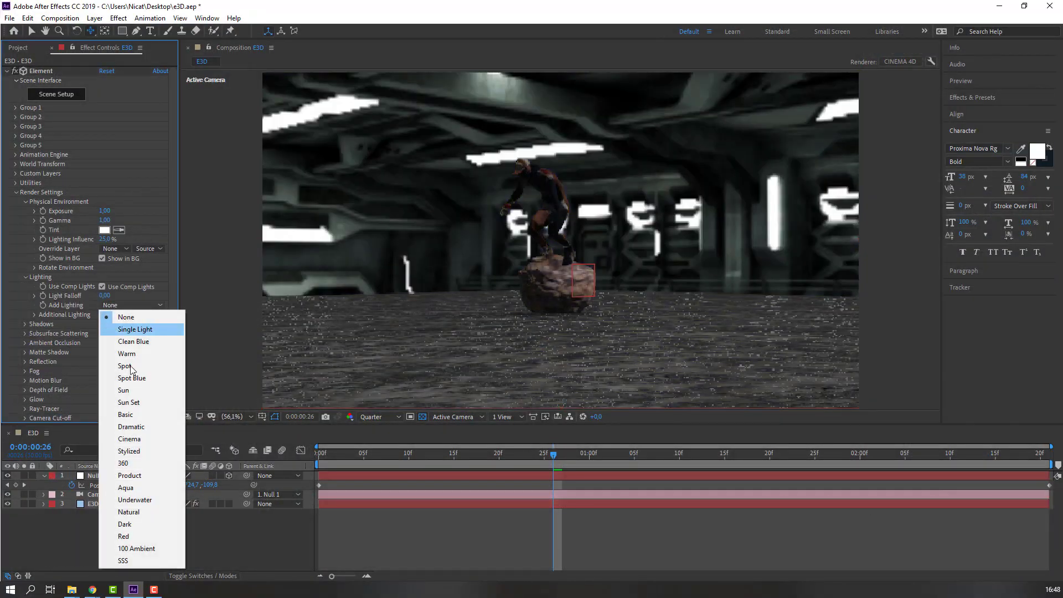
{"action": "left_click", "coordinate": [143, 440]}
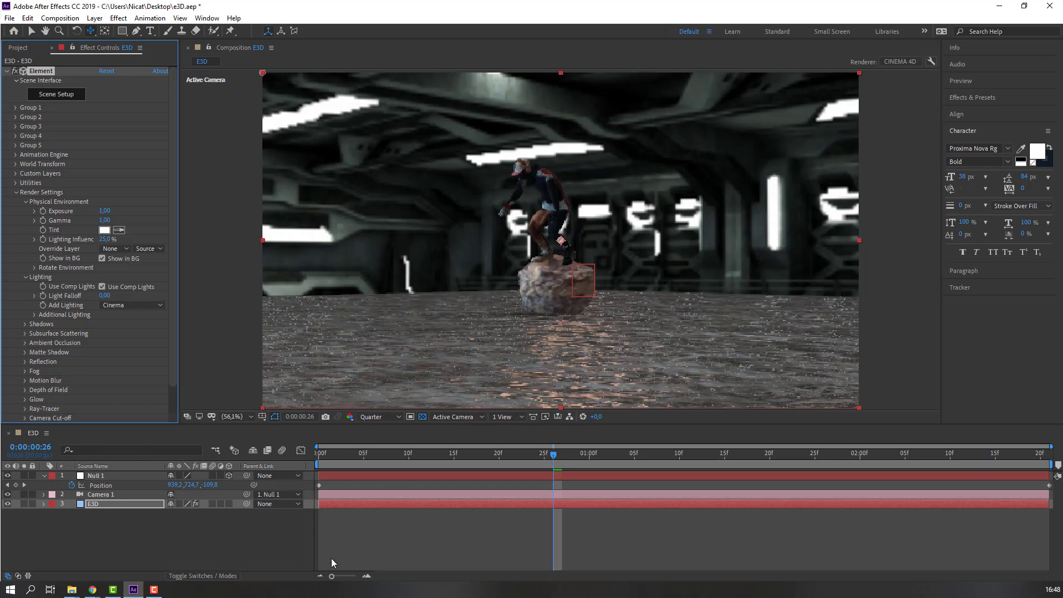
- Turn on depth of field for Camera 1 and set its aperture to 250 pixels
{"action": "left_click", "coordinate": [99, 495]}
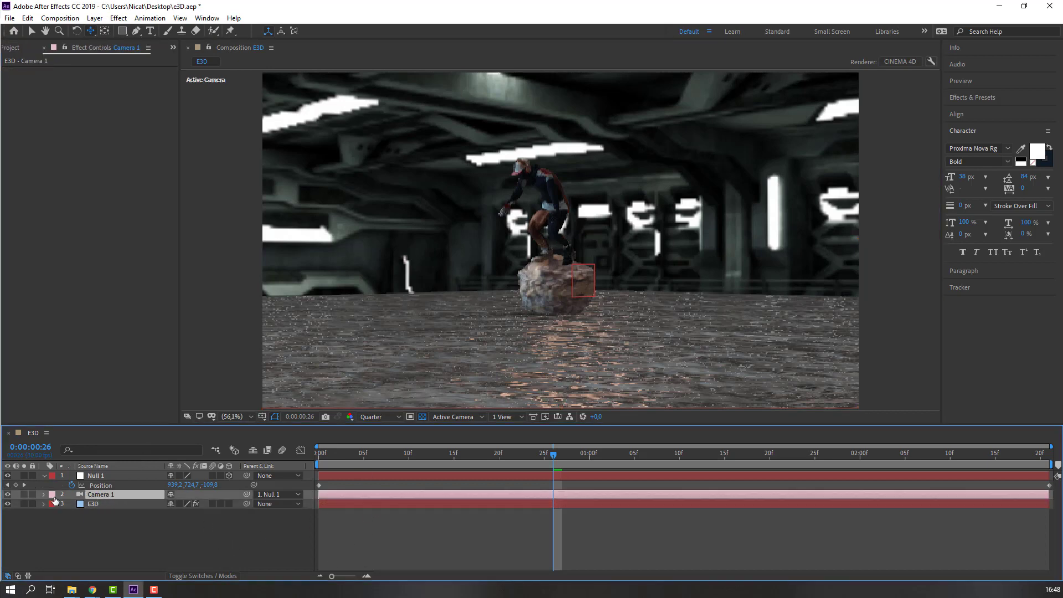
{"action": "left_click", "coordinate": [44, 494]}
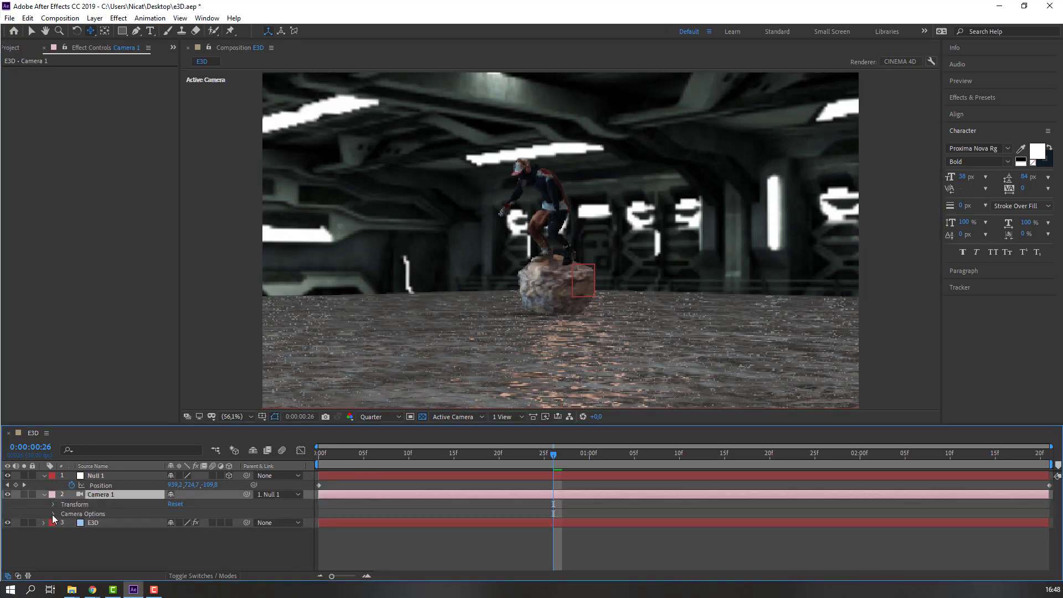
{"action": "left_click", "coordinate": [54, 514]}
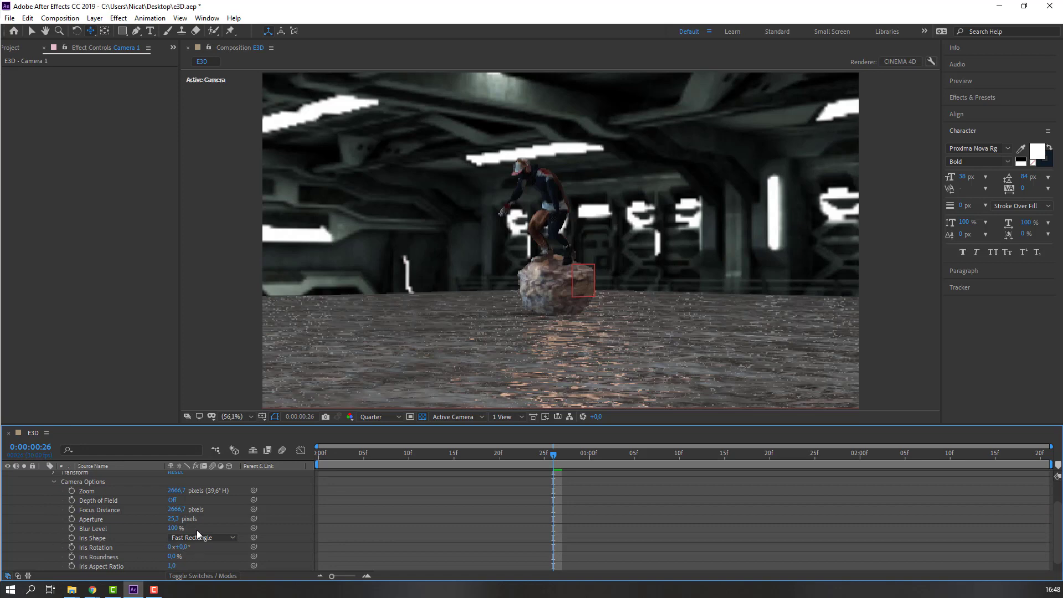
{"action": "left_click", "coordinate": [171, 500]}
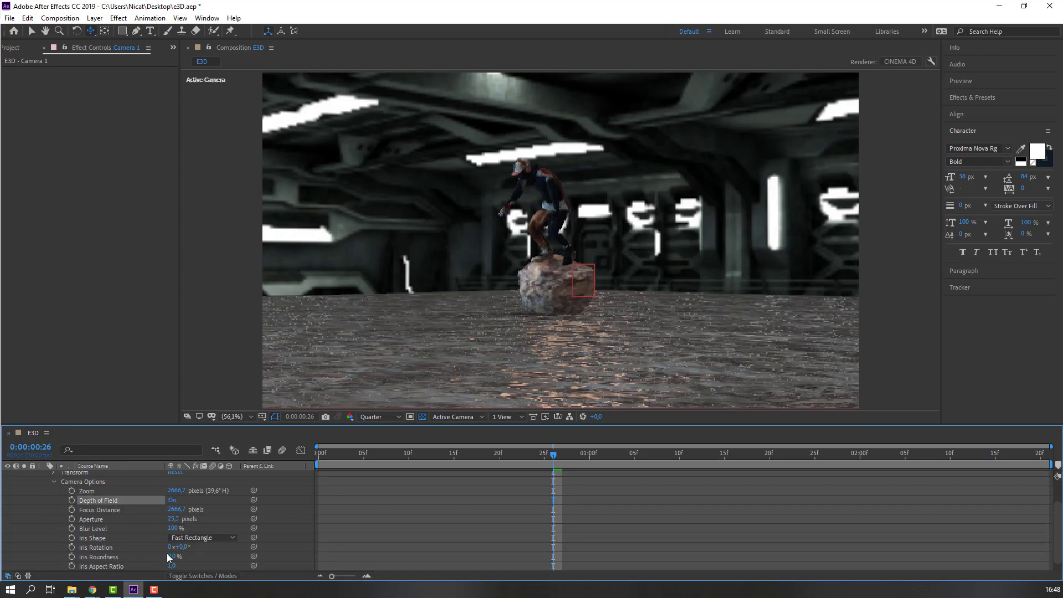
{"action": "left_click", "coordinate": [173, 519]}
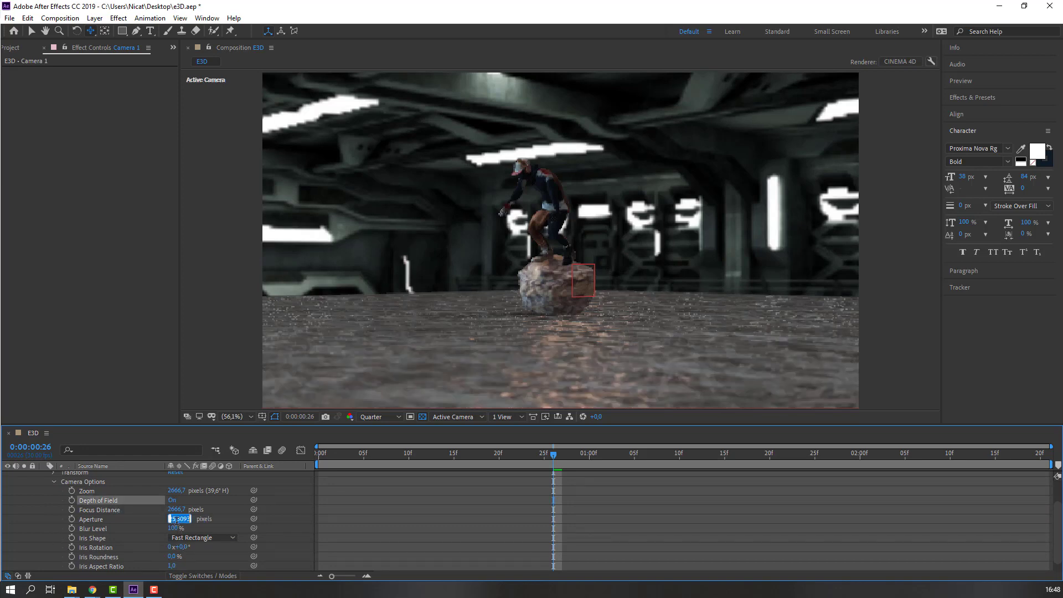
{"action": "type", "text": "100"}
{"action": "key", "text": "Return"}
- Set Camera 1's focus distance to about 2562.7 pixels and check the focus over time, ending at 0:00:00:00
{"action": "left_click_drag", "start_coordinate": [176, 510], "coordinate": [118, 510]}
{"action": "left_click_drag", "start_coordinate": [359, 455], "coordinate": [309, 463]}
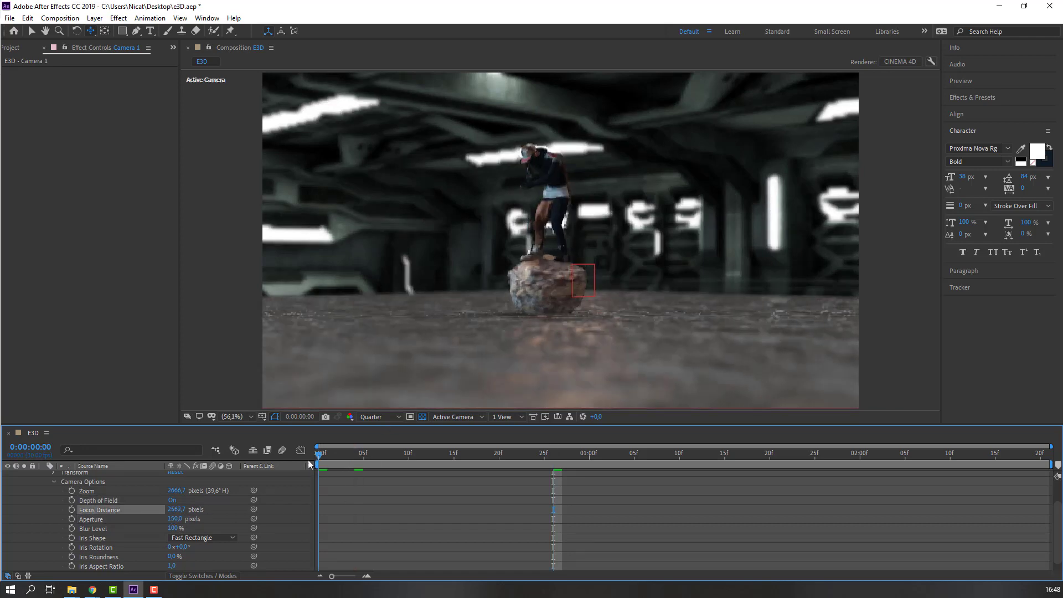
{"action": "left_click_drag", "start_coordinate": [384, 459], "coordinate": [314, 461]}
{"action": "scroll", "coordinate": [71, 534], "scroll_direction": "up", "scroll_amount": 2}
{"action": "left_click", "coordinate": [44, 494]}
- Try rotating Element's physical environment on the E3D layer to 249° in X and 41° in Y
{"action": "left_click", "coordinate": [100, 504]}
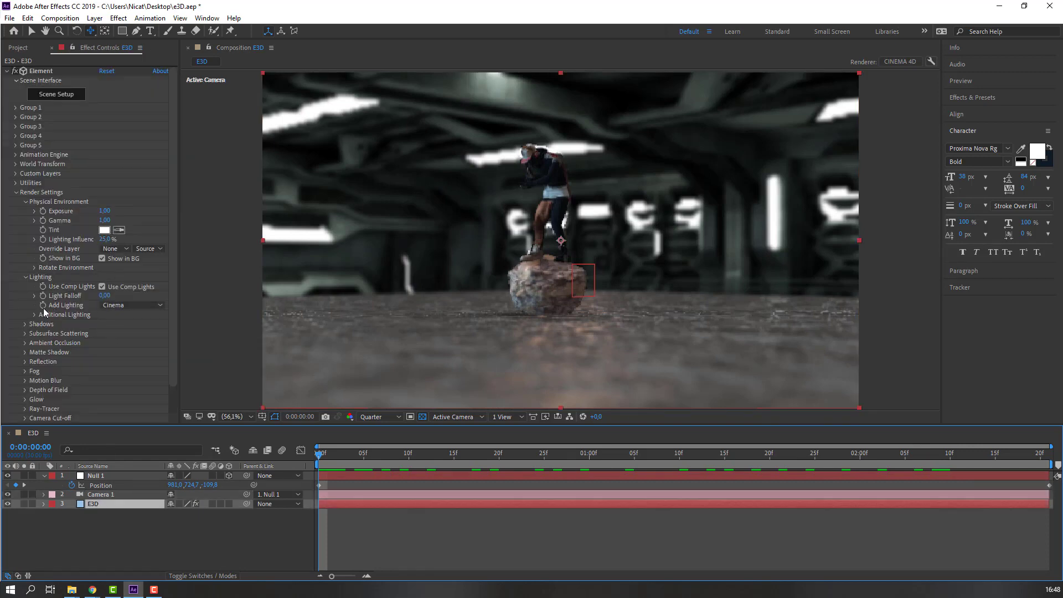
{"action": "left_click", "coordinate": [34, 268]}
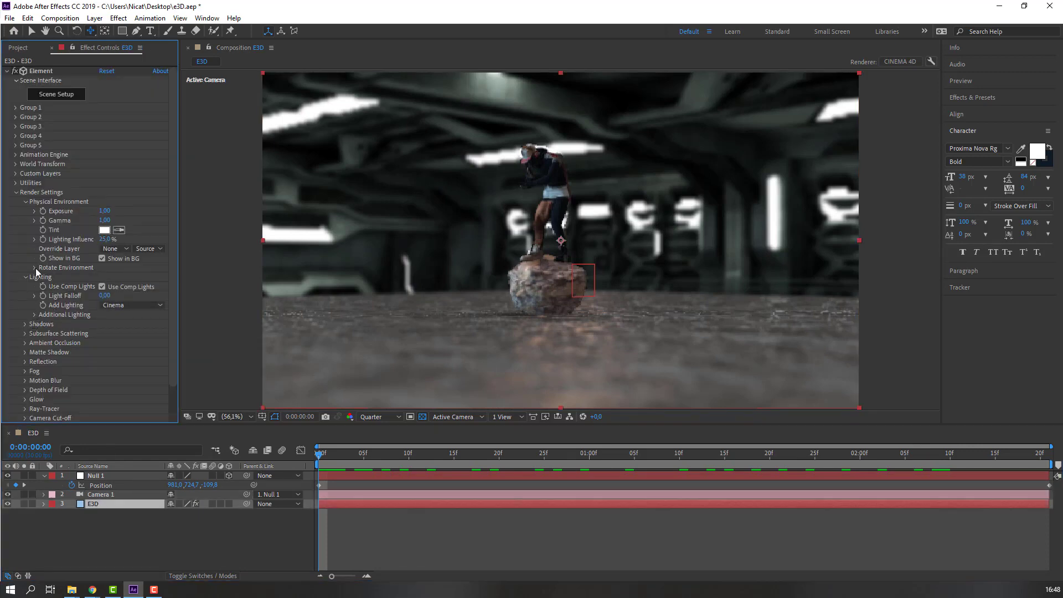
{"action": "left_click_drag", "start_coordinate": [122, 287], "coordinate": [161, 277]}
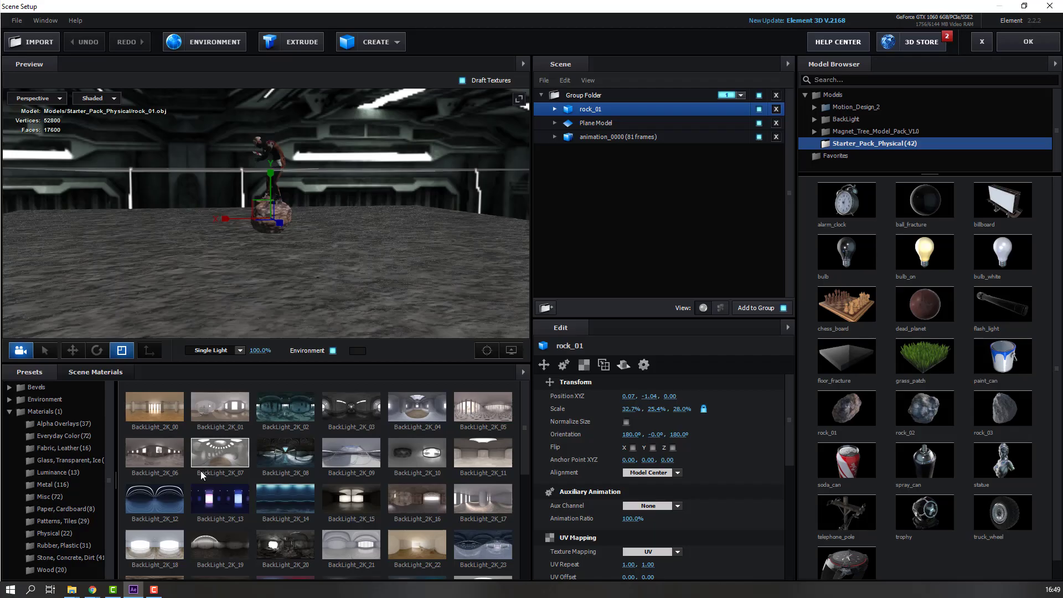
- In Scene Setup, switch the environment to BackLight_2K_27, check it around the character, and apply the scene
{"action": "scroll", "coordinate": [241, 504], "scroll_direction": "down", "scroll_amount": 3}
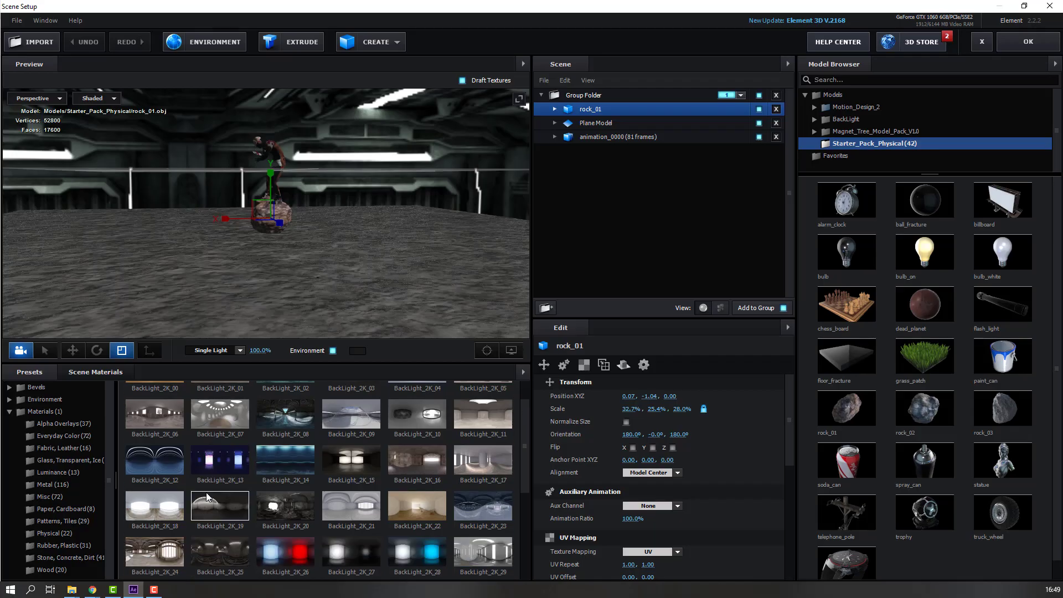
{"action": "left_click", "coordinate": [355, 443]}
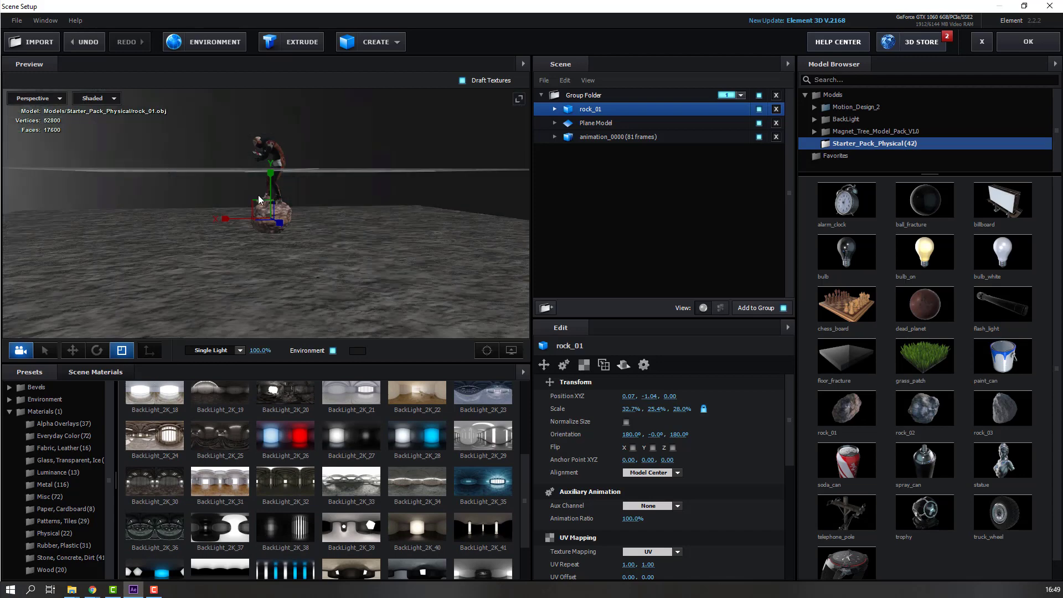
{"action": "scroll", "coordinate": [259, 201], "scroll_direction": "up", "scroll_amount": 3}
{"action": "left_click_drag", "start_coordinate": [259, 200], "coordinate": [379, 208]}
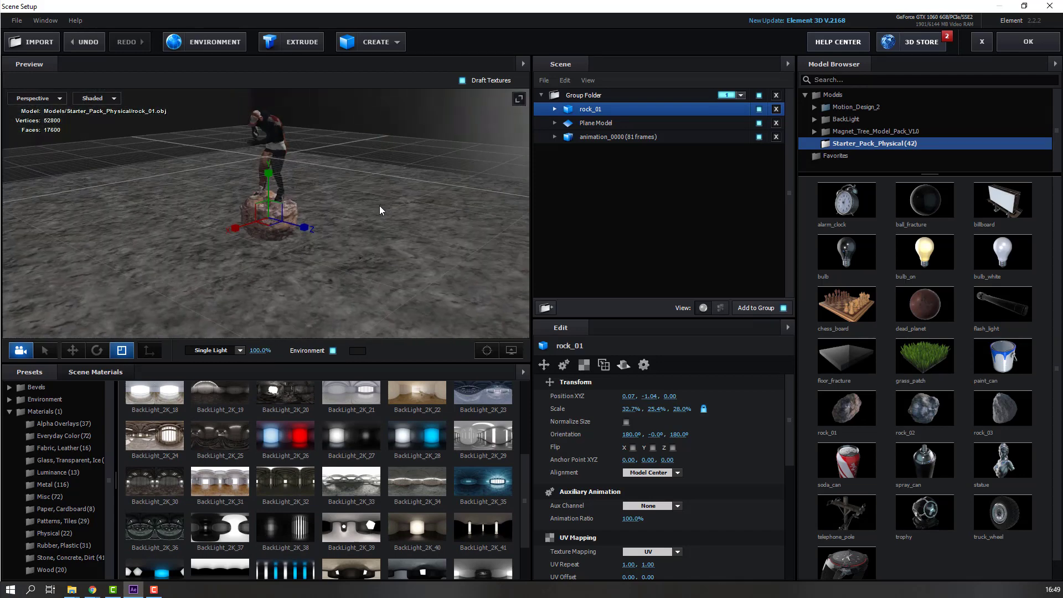
{"action": "left_click", "coordinate": [1007, 45]}
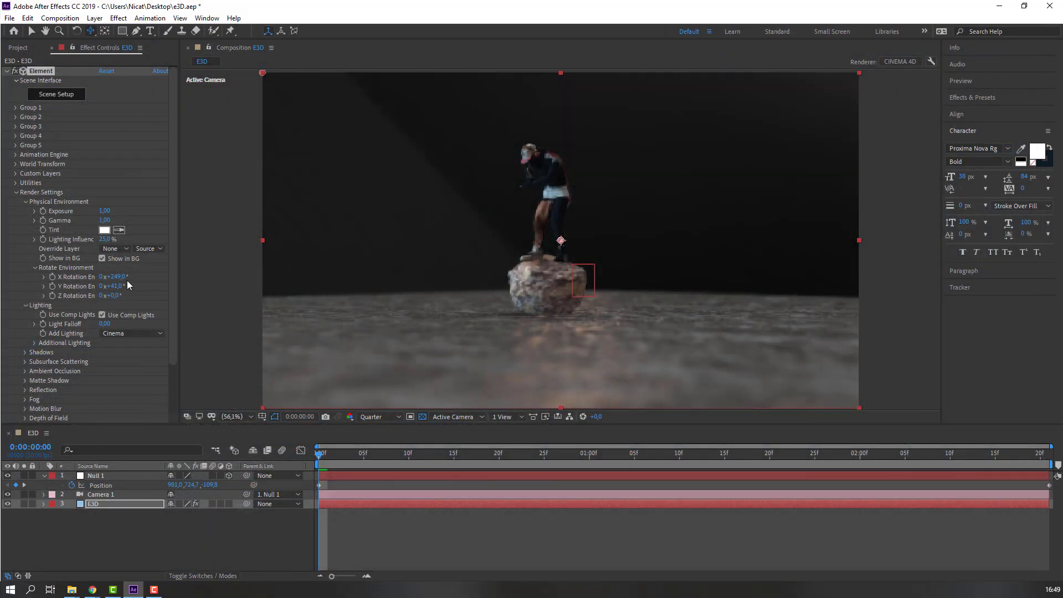
- Set the physical environment's rotation to 1° in X and 208° in Y, and raise its gamma to about 1.5
{"action": "left_click", "coordinate": [114, 276]}
{"action": "type", "text": "0"}
{"action": "key", "text": "Return"}
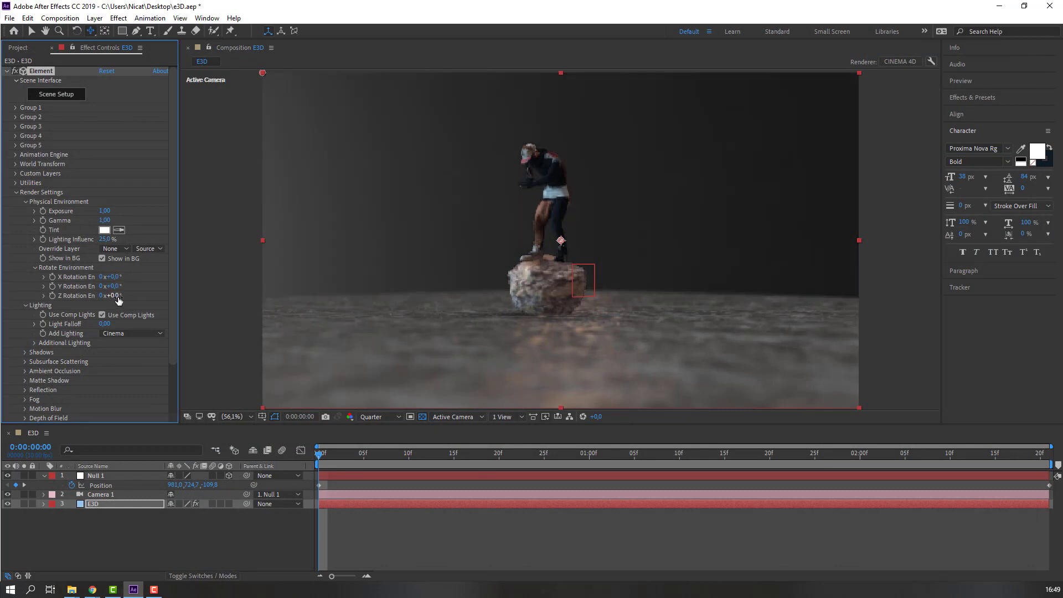
{"action": "left_click", "coordinate": [125, 283]}
{"action": "mouse_move", "coordinate": [120, 288]}
{"action": "left_mouse_down"}
{"action": "mouse_move", "coordinate": [135, 285]}
{"action": "mouse_move", "coordinate": [114, 285]}
{"action": "left_mouse_up"}
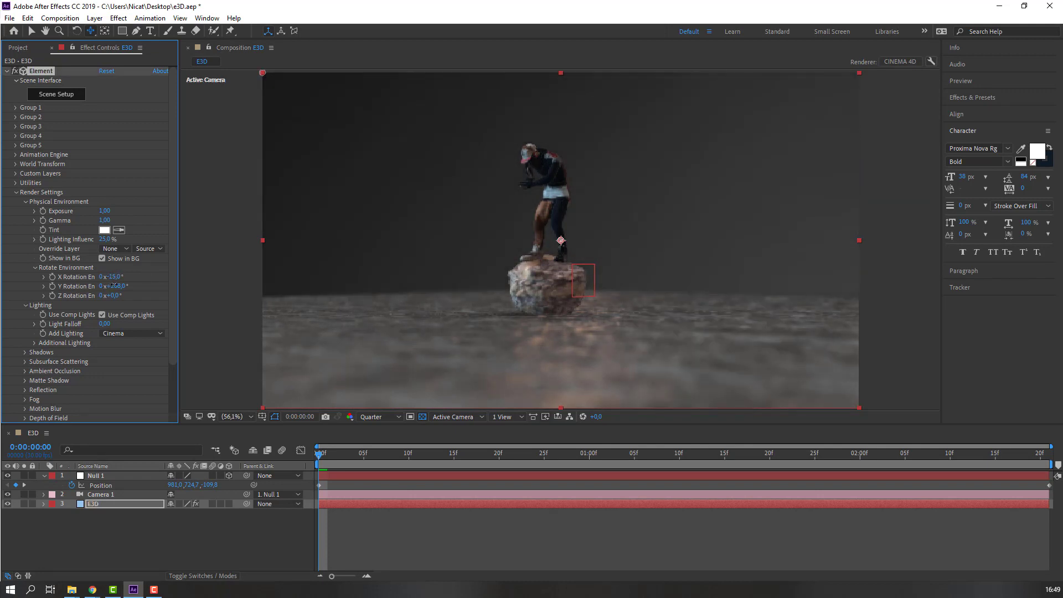
{"action": "left_click_drag", "start_coordinate": [103, 220], "coordinate": [132, 220]}
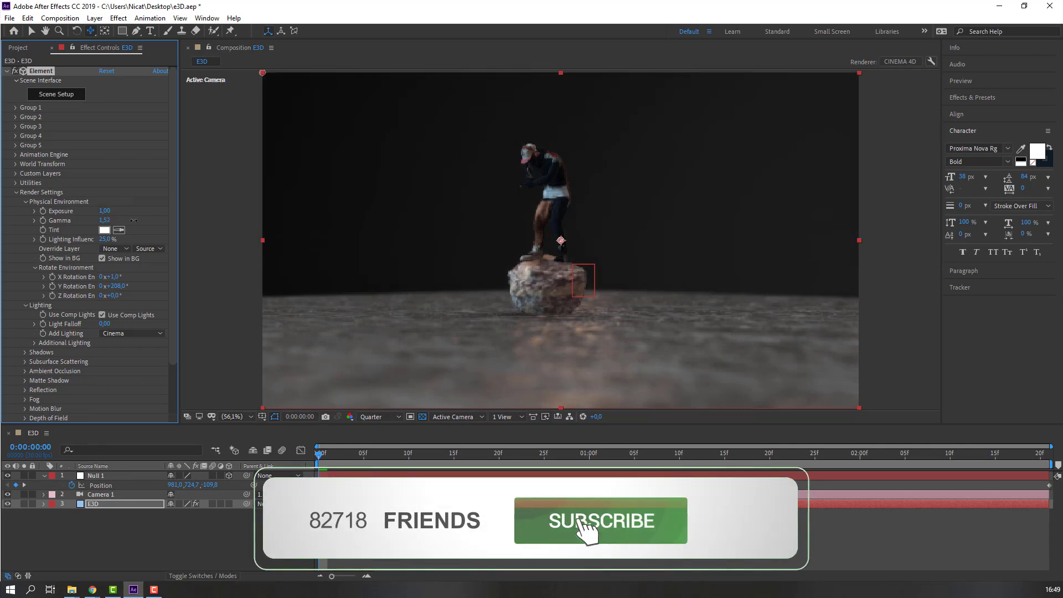